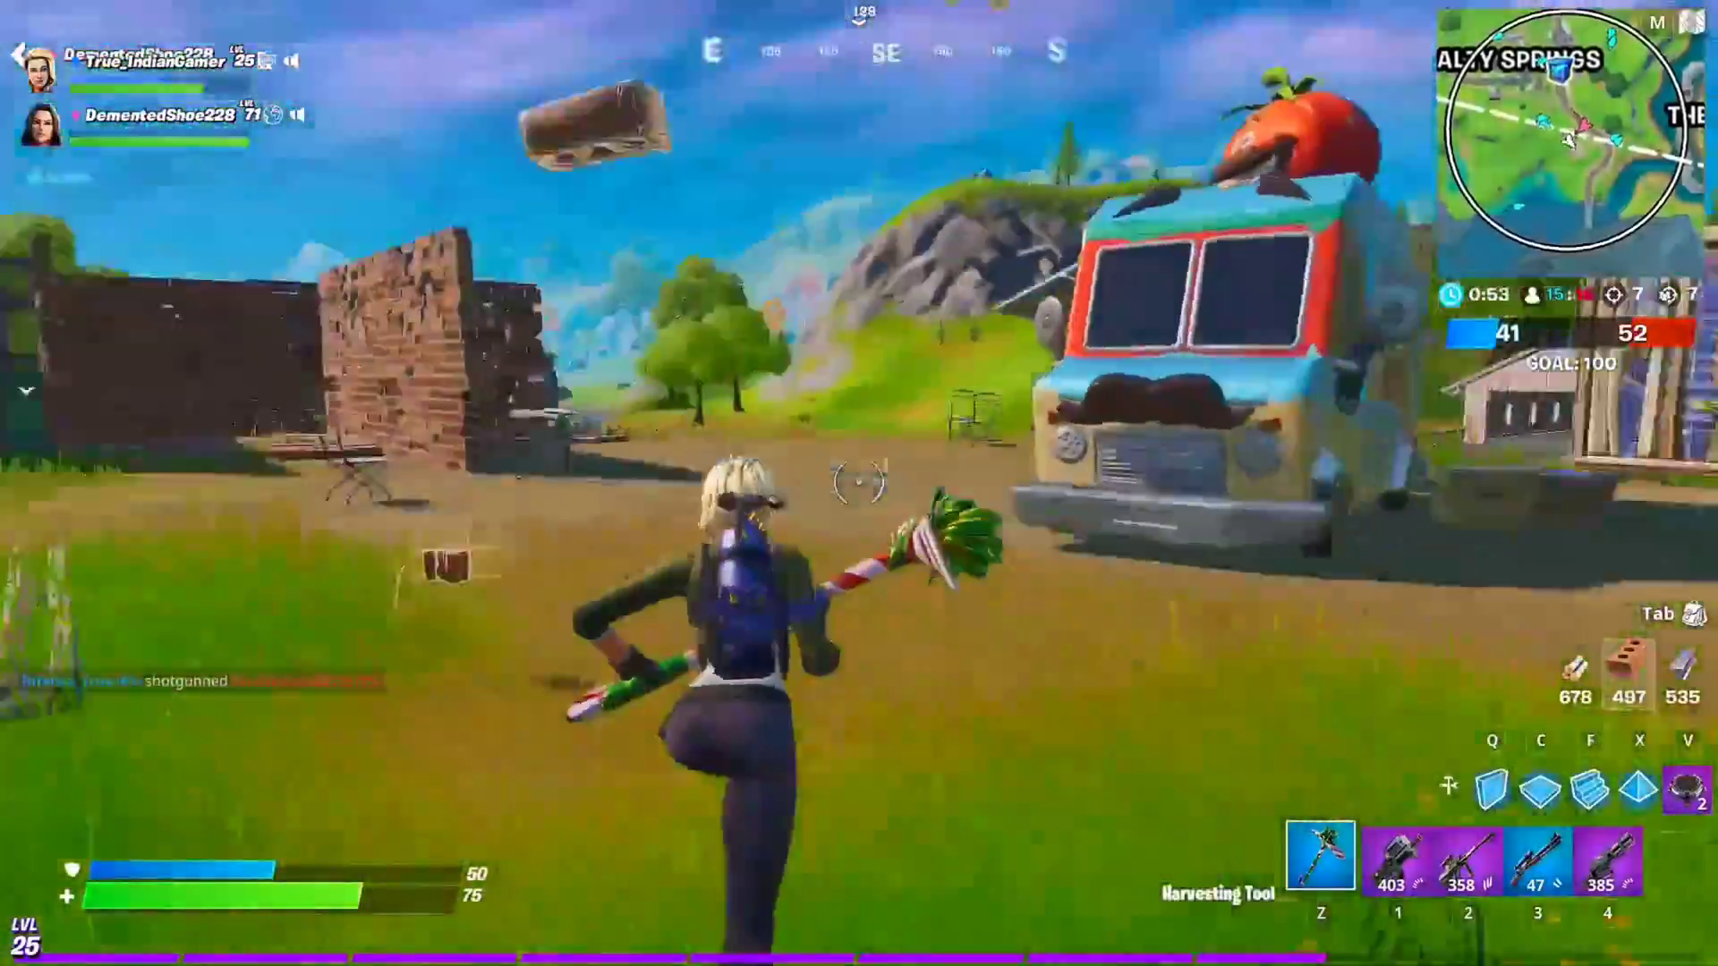
# Equip the submachine gun, then the burst assault rifle.
pyautogui.press('3')
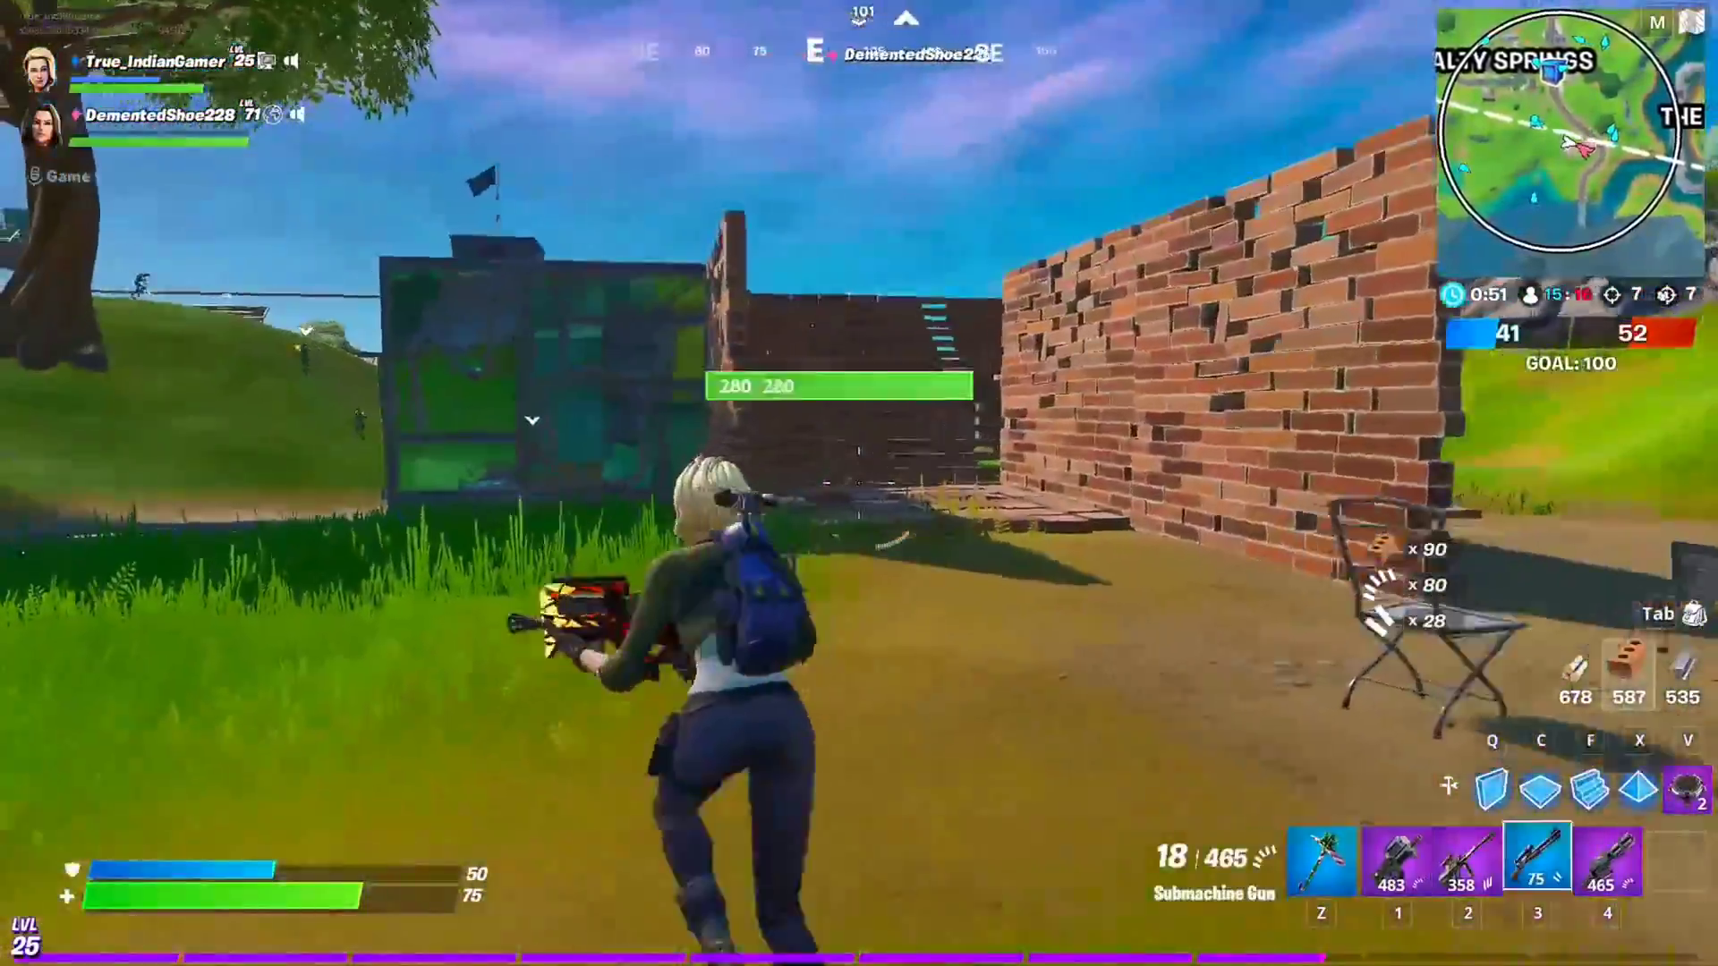
pyautogui.press('2')
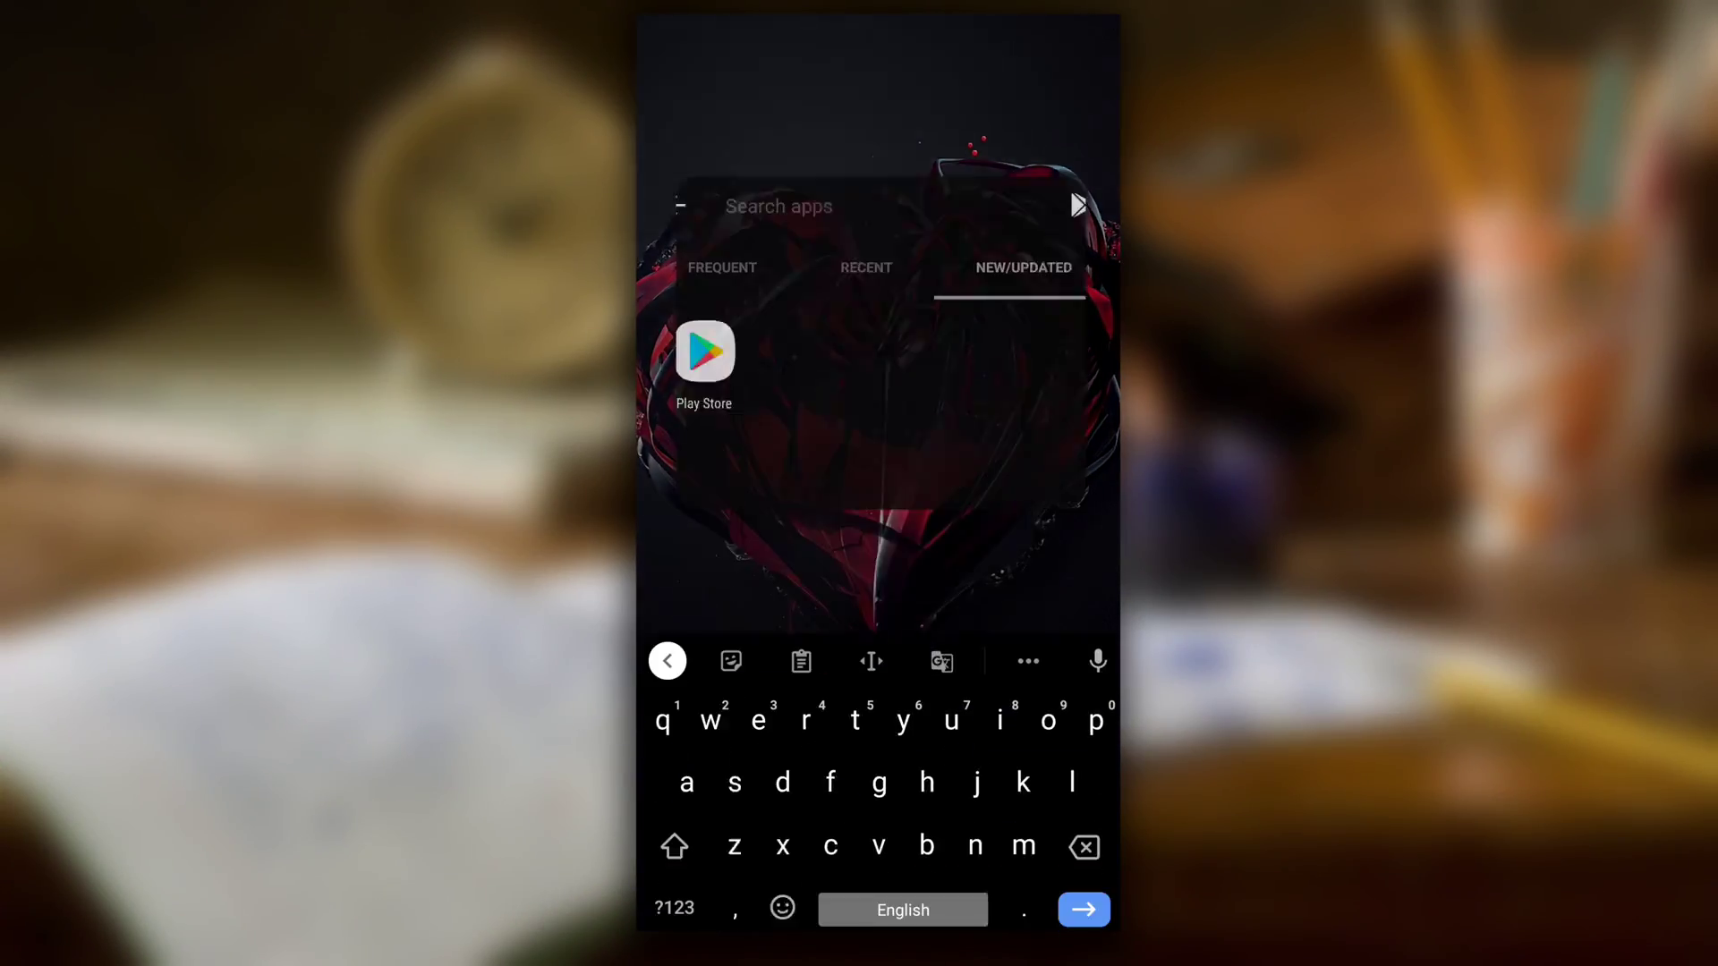
pyautogui.write('ter')
# Clear all of Termux's app data from its App info page, then return home.
pyautogui.click(704, 137)
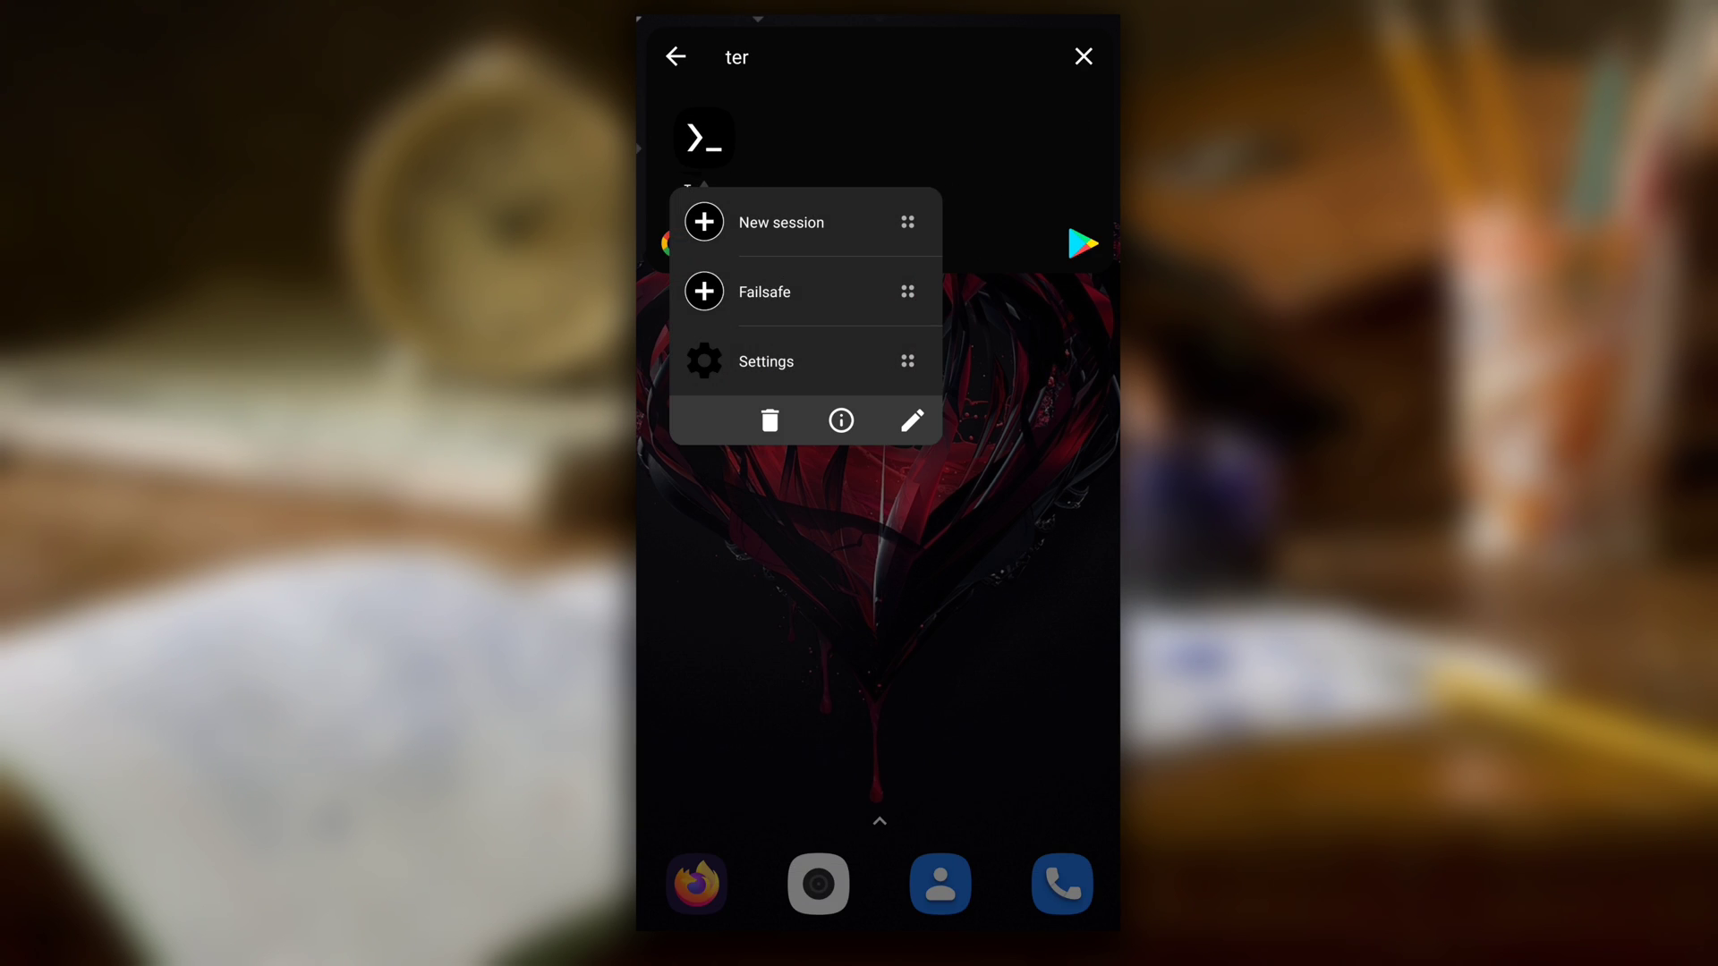
pyautogui.click(840, 421)
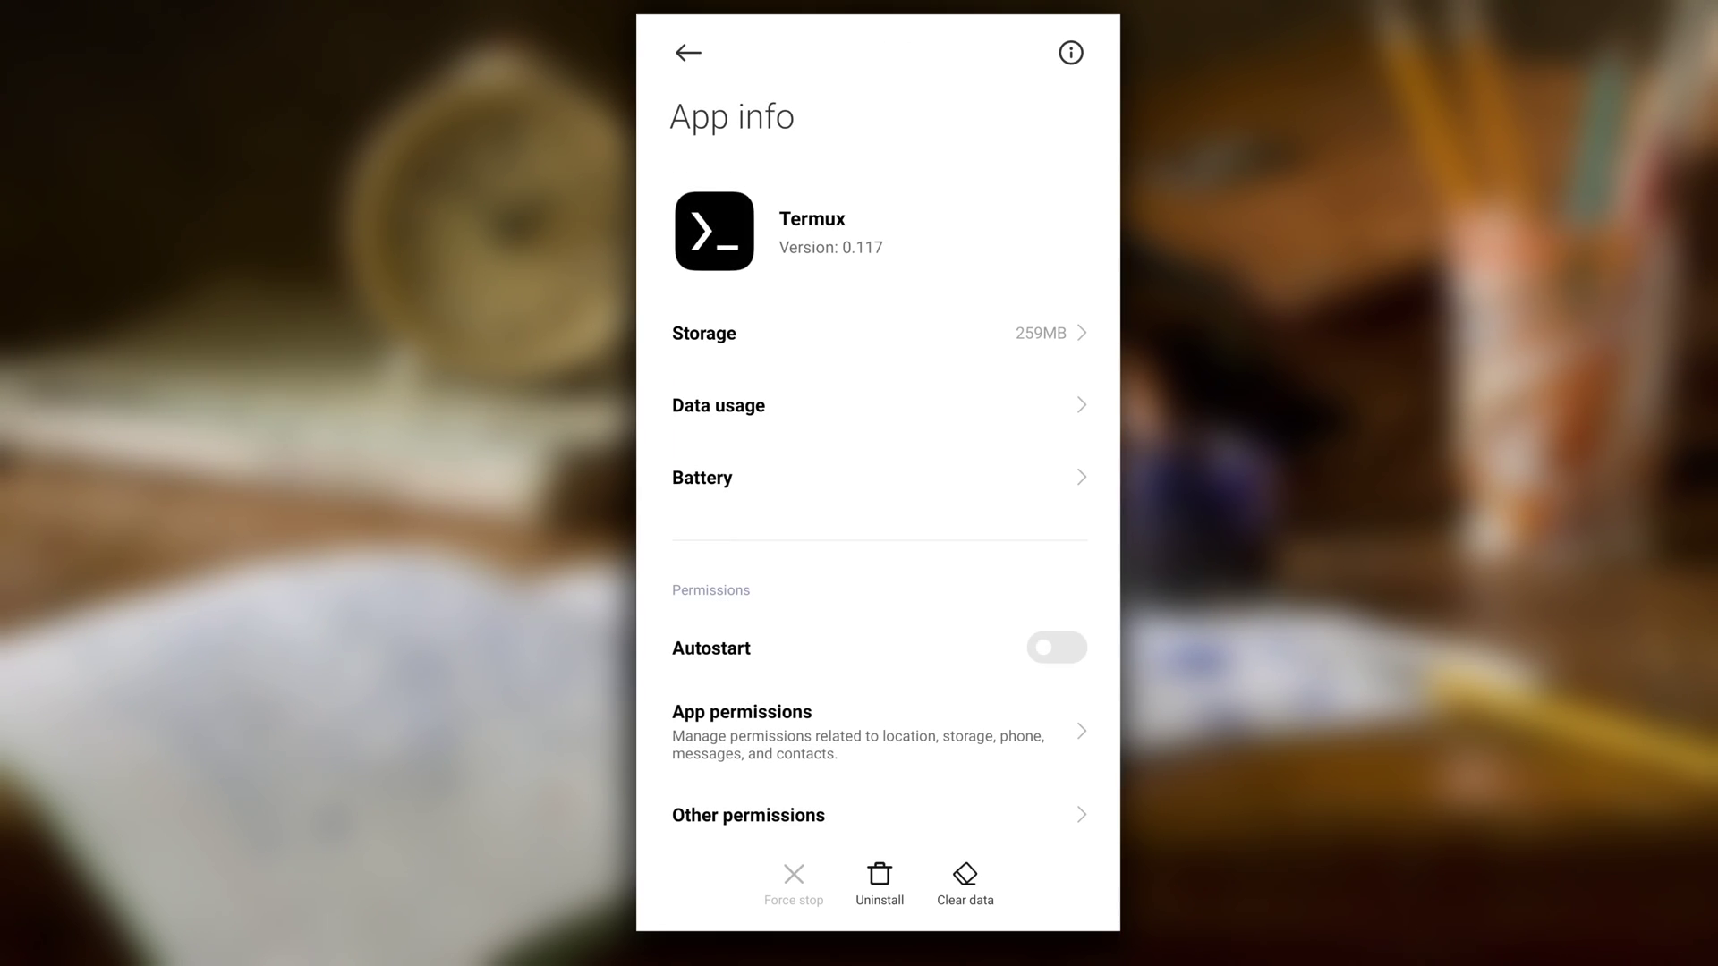
pyautogui.click(966, 886)
pyautogui.click(725, 705)
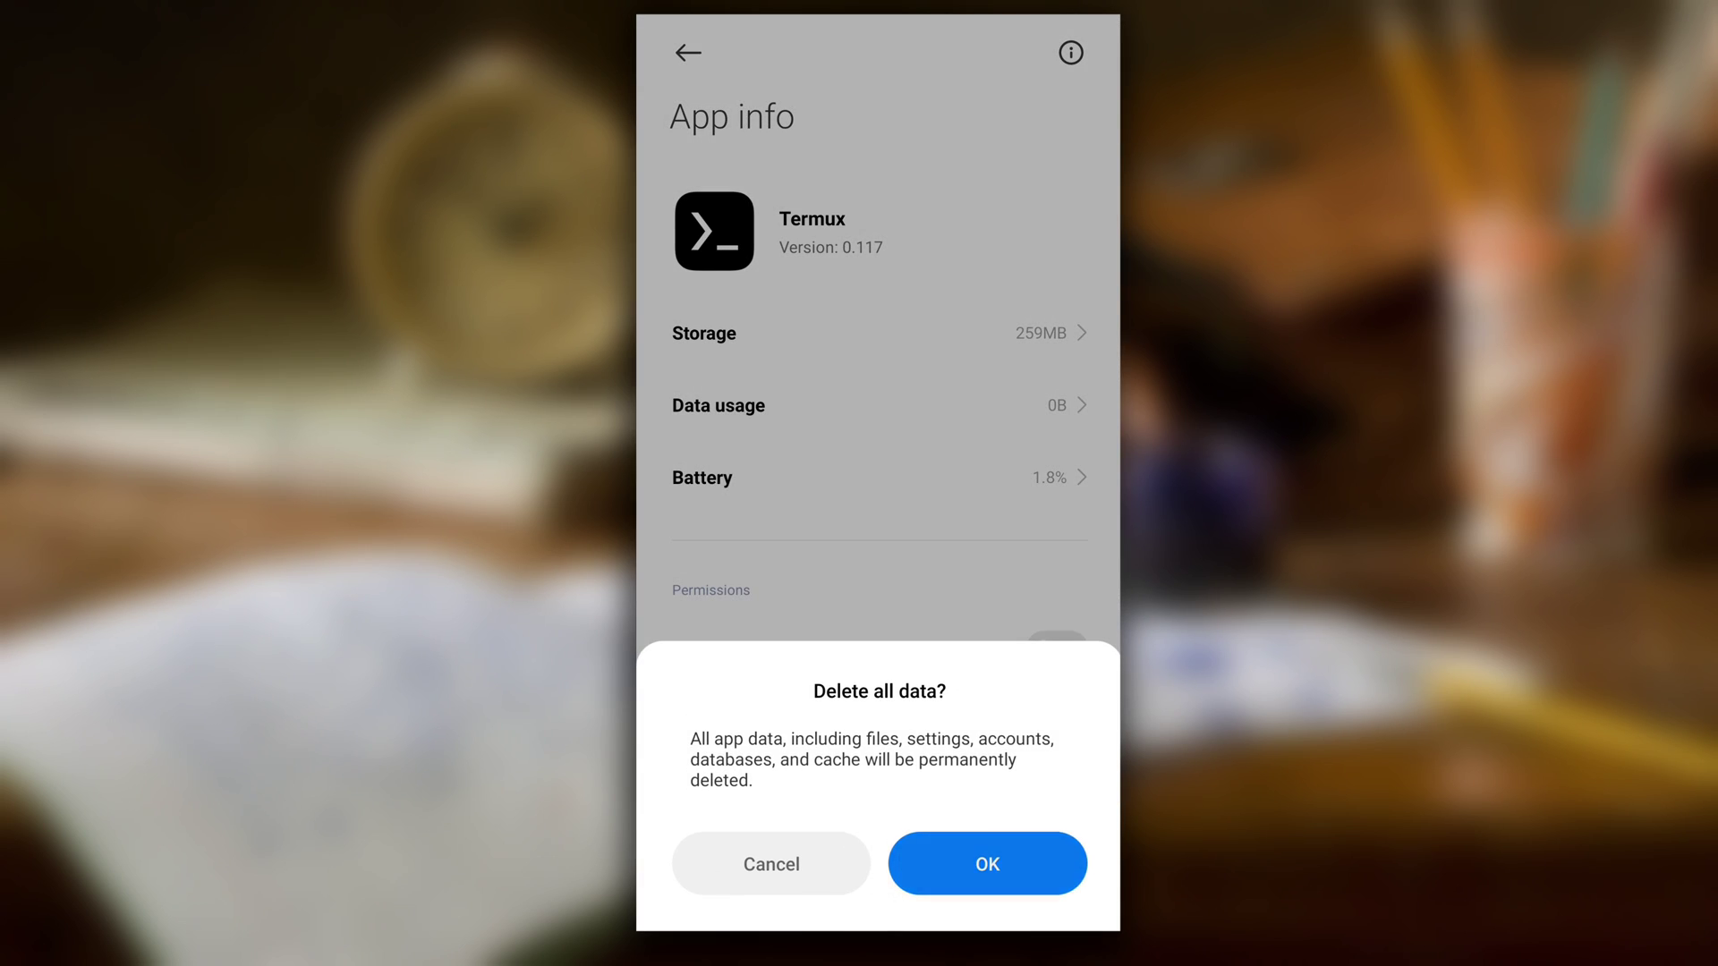
pyautogui.click(990, 863)
pyautogui.press('Escape')
pyautogui.press('Escape')
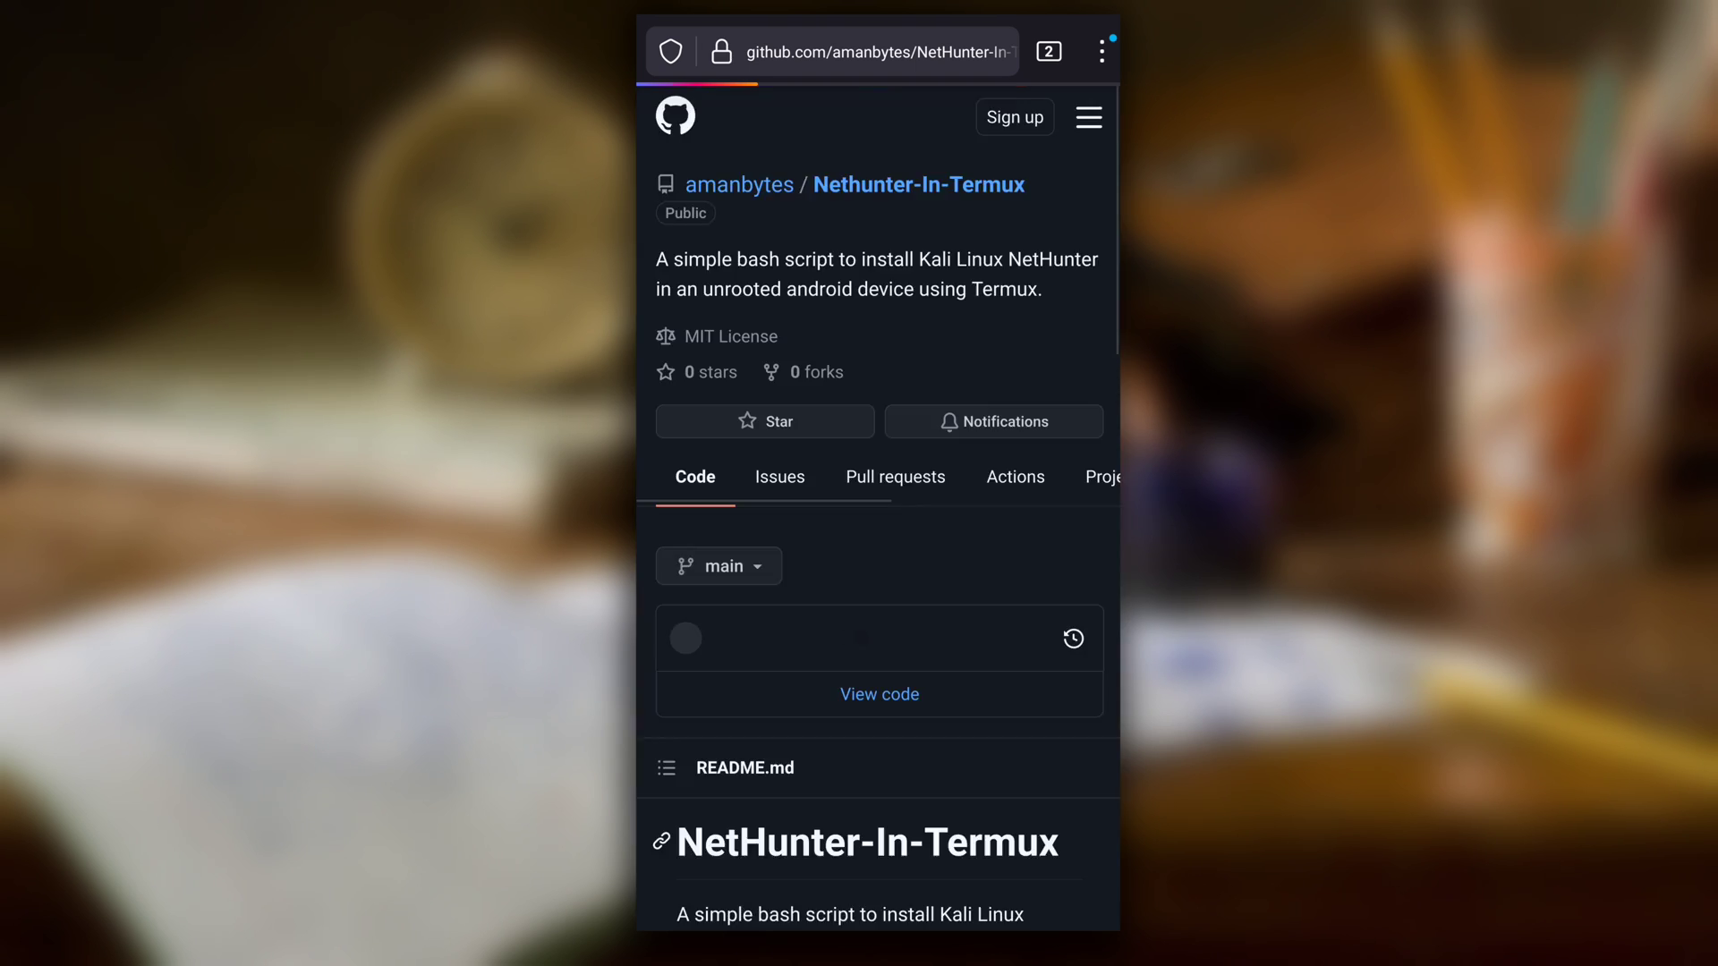
pyautogui.scroll(-10, 878, 510)
pyautogui.scroll(3, 879, 510)
pyautogui.scroll(6, 878, 510)
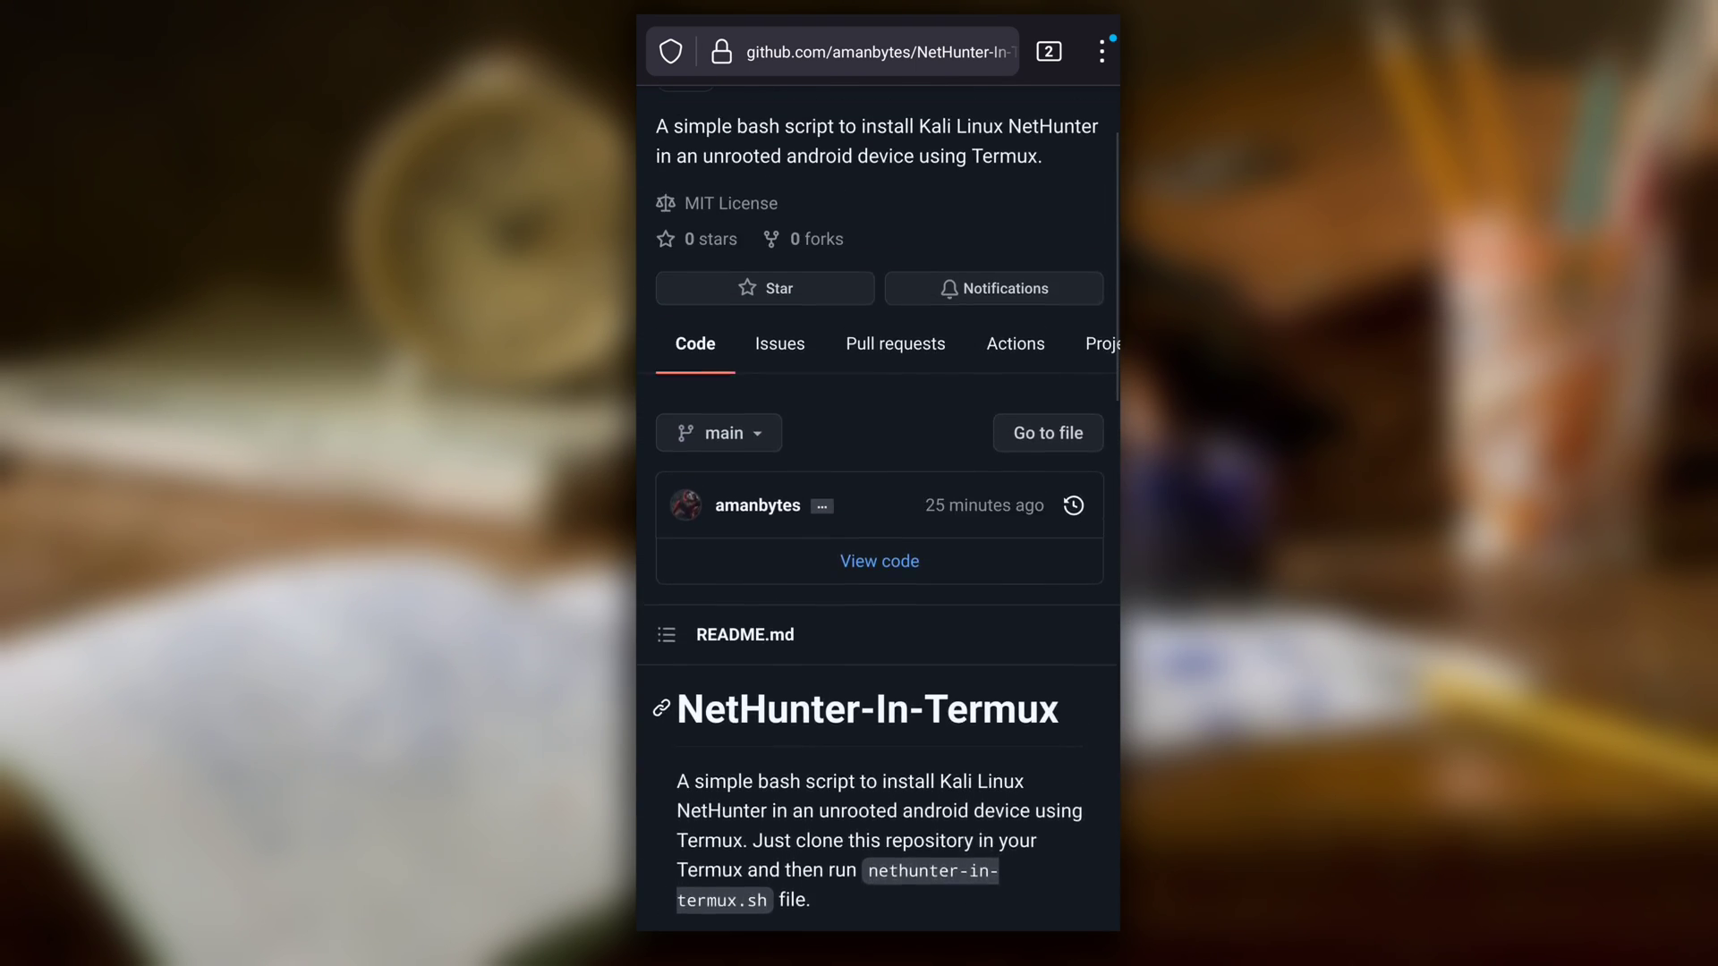
pyautogui.scroll(-3, 877, 511)
pyautogui.scroll(-1, 877, 510)
pyautogui.scroll(2, 877, 510)
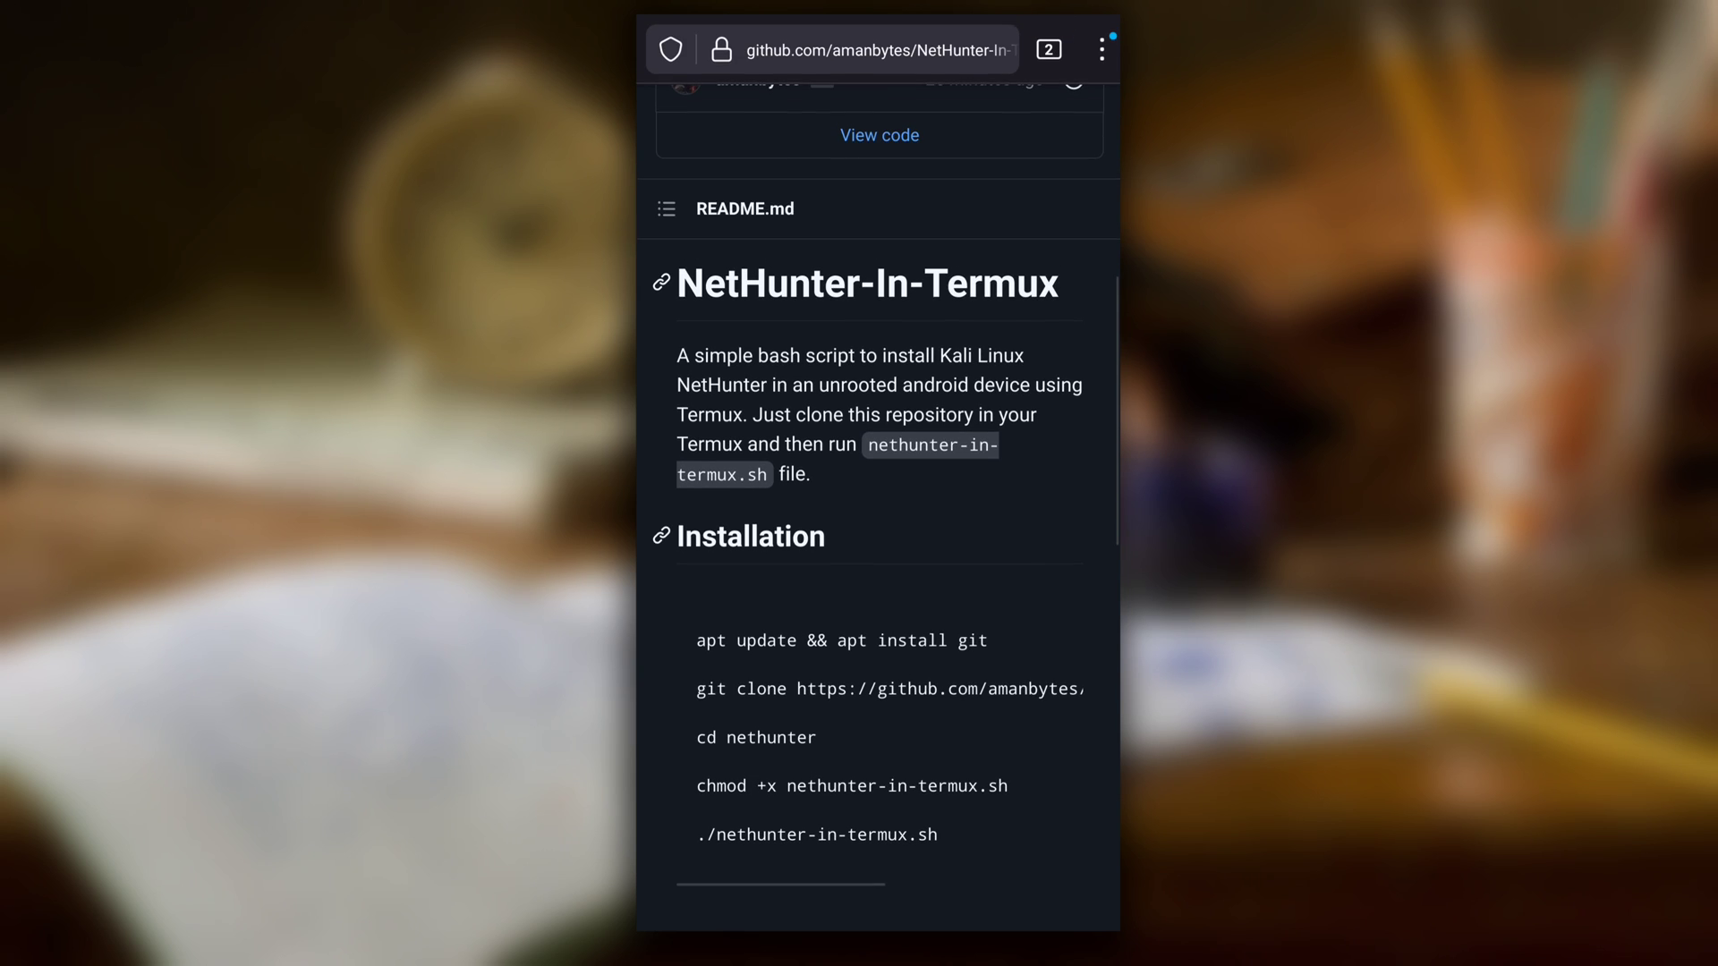
# Copy 'apt update && apt install git' from the README's Installation steps.
pyautogui.doubleClick(818, 643)
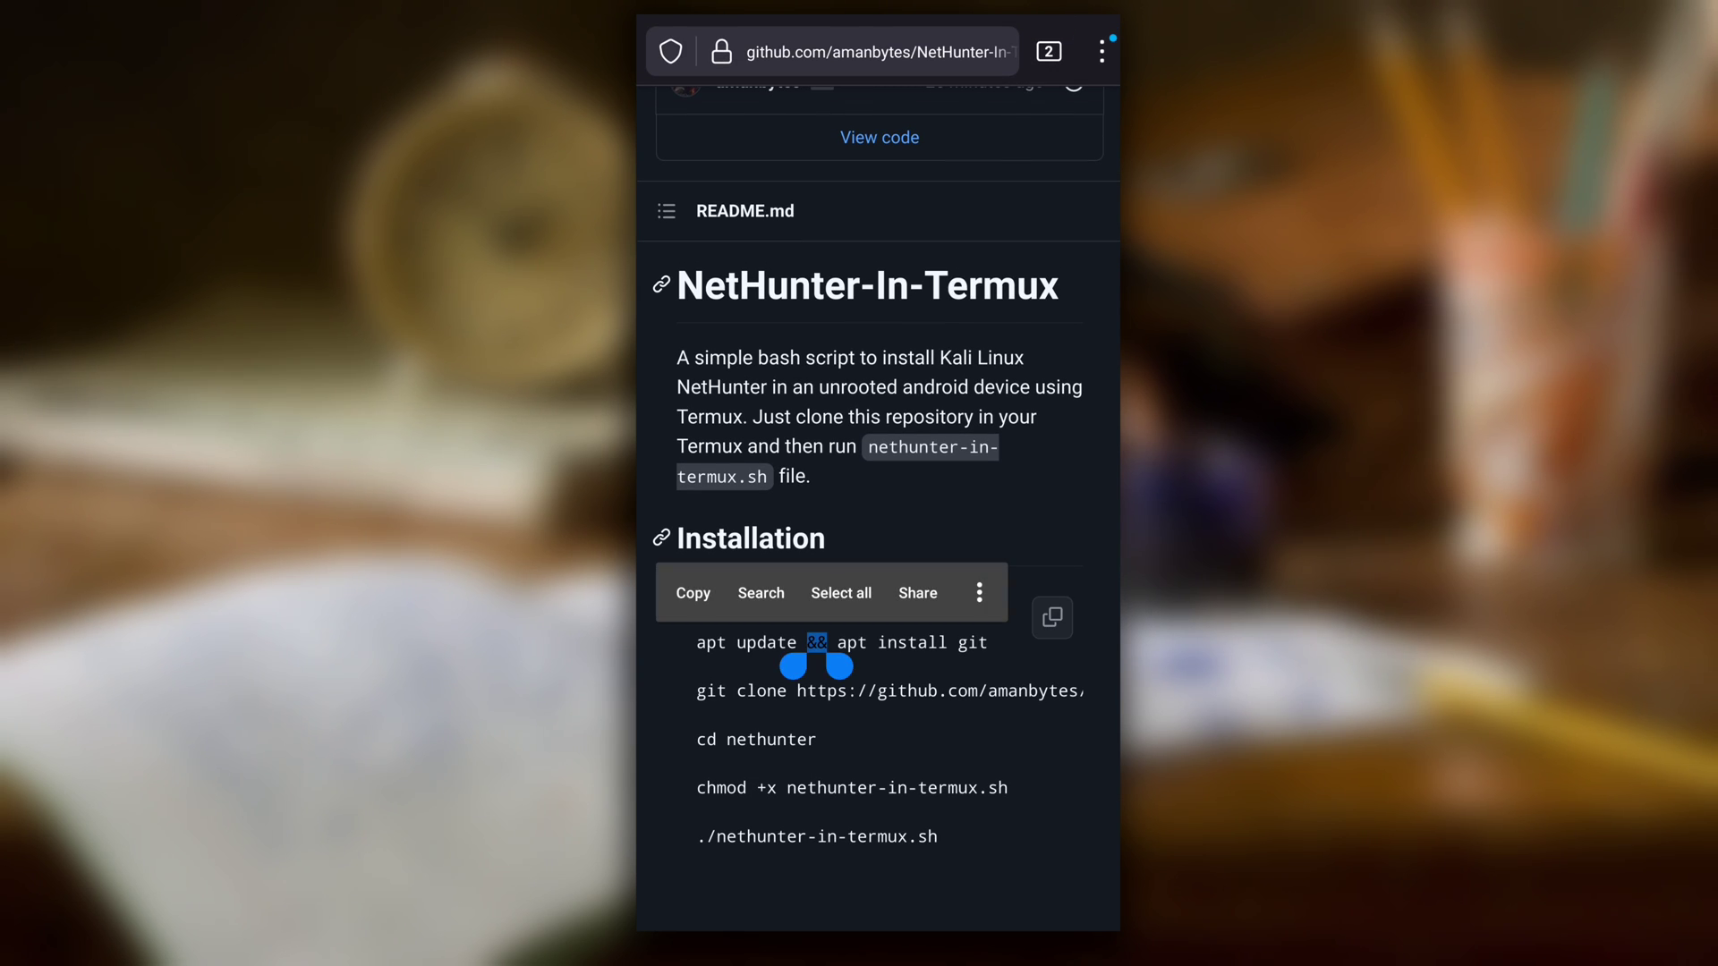
pyautogui.moveTo(802, 664); pyautogui.dragTo(682, 644)
pyautogui.moveTo(839, 665); pyautogui.dragTo(993, 665)
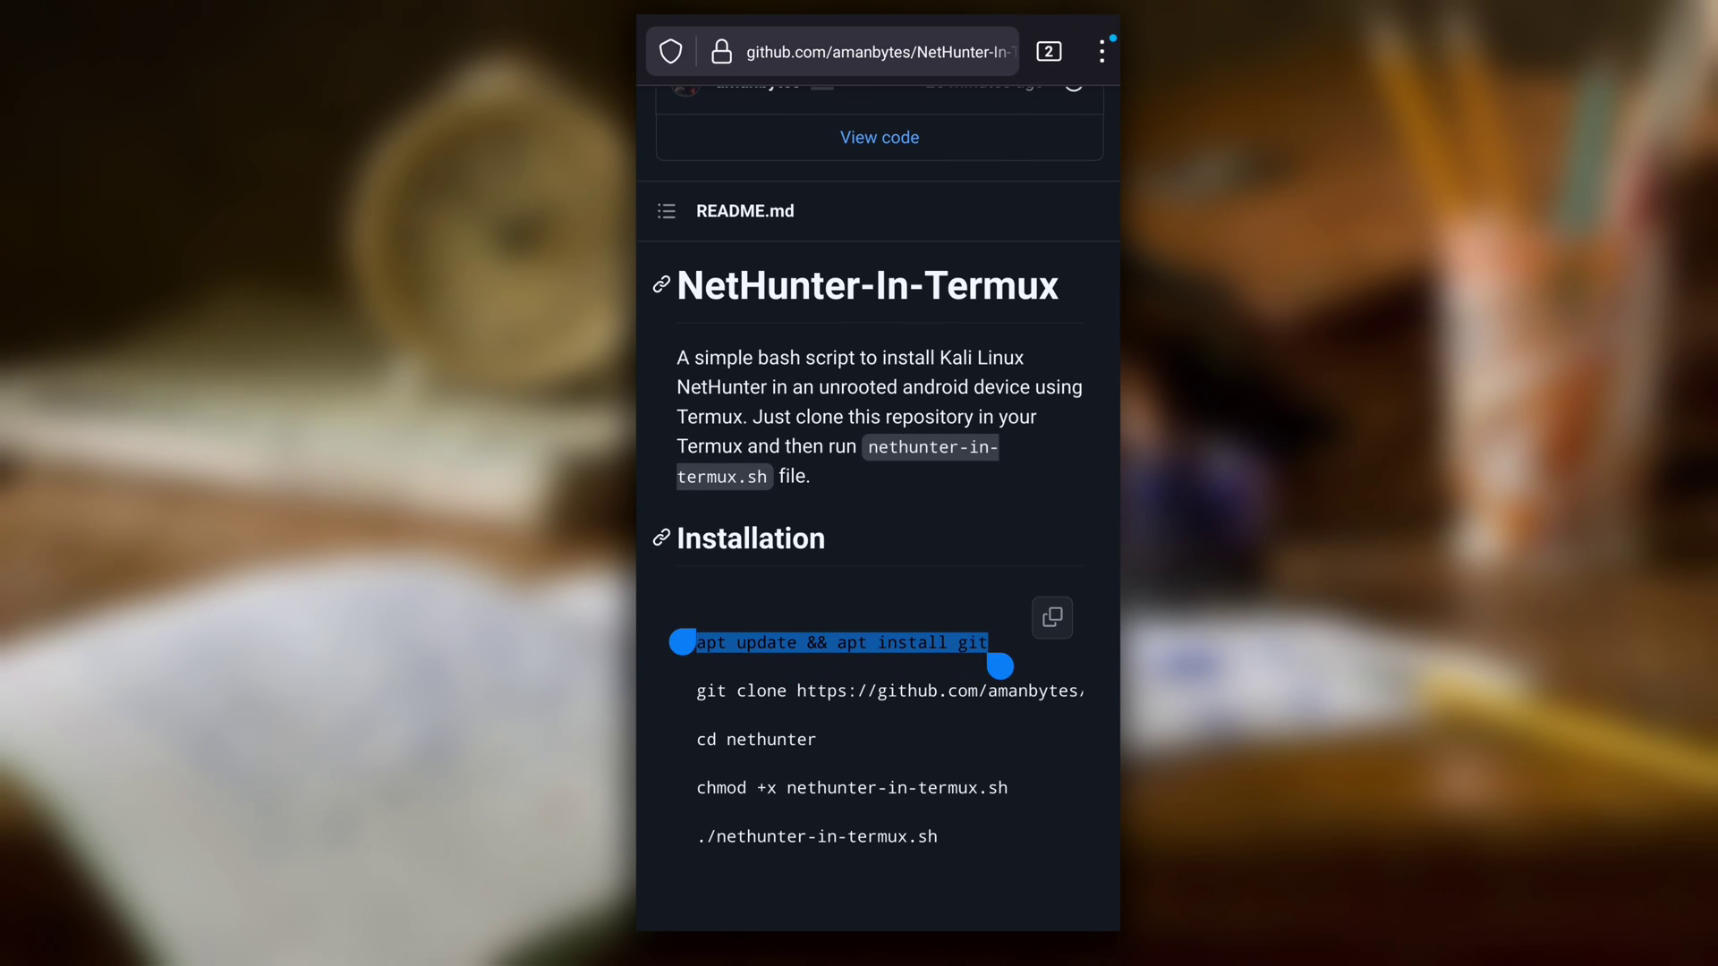
pyautogui.click(703, 592)
pyautogui.press('super')
pyautogui.moveTo(879, 805); pyautogui.dragTo(878, 402)
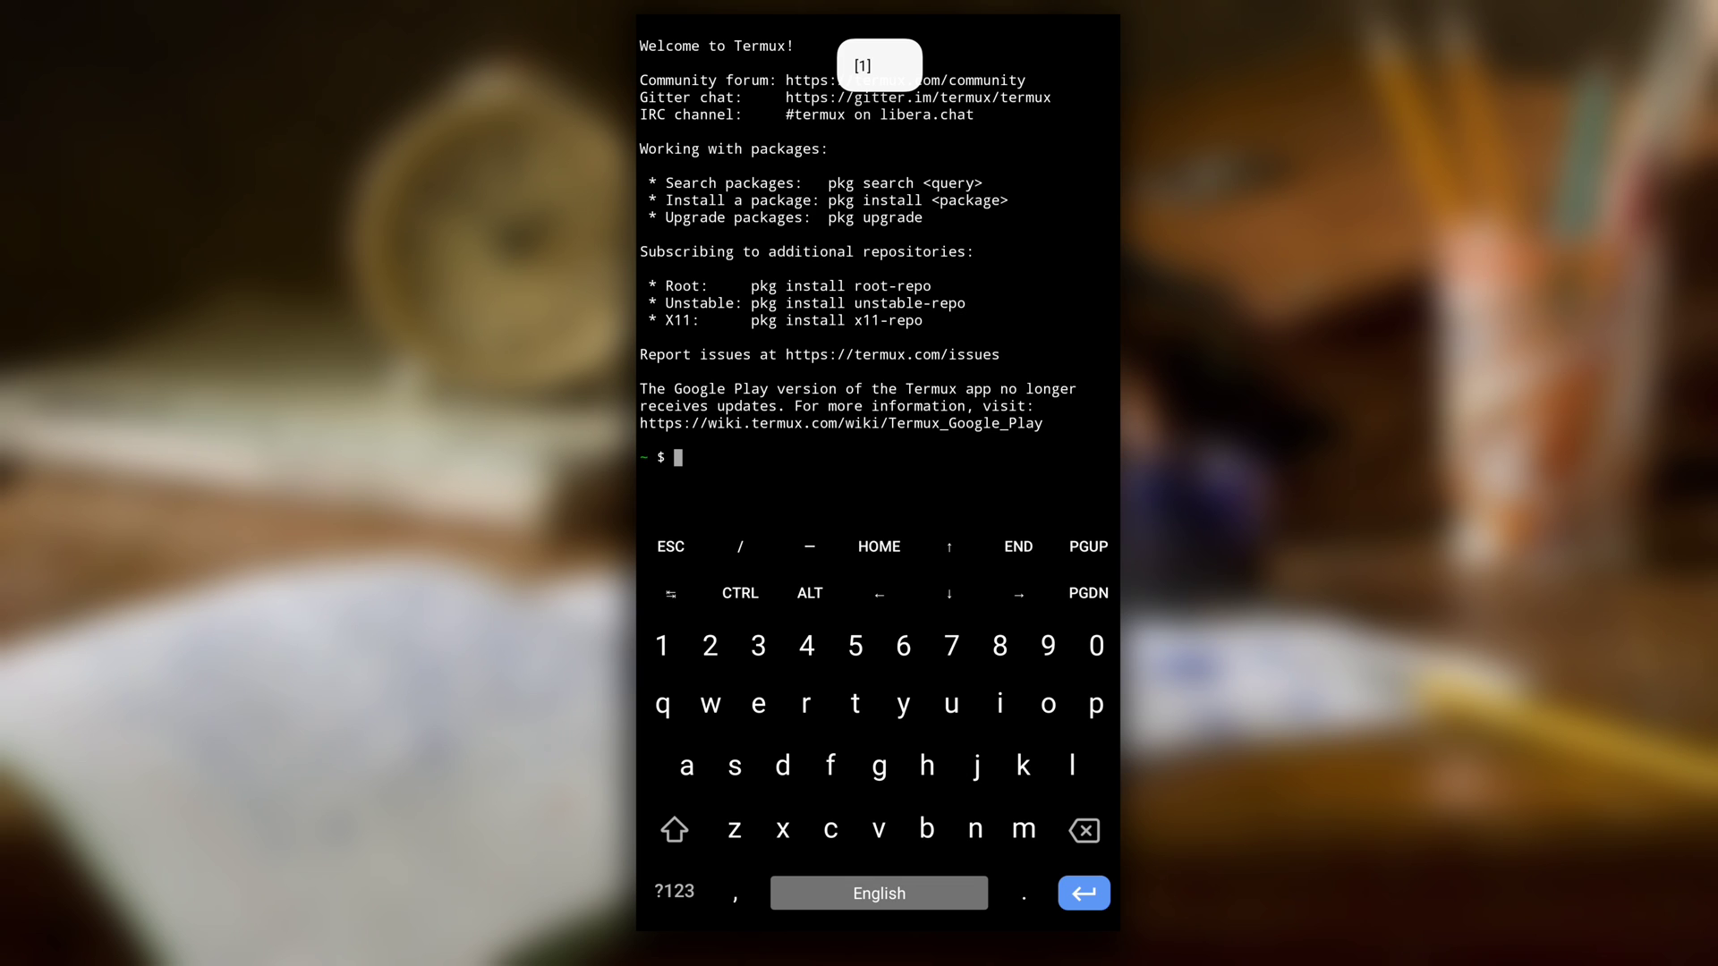
# Paste and run 'apt update && apt install git' at the Termux prompt.
pyautogui.click(863, 456)
pyautogui.click(844, 399)
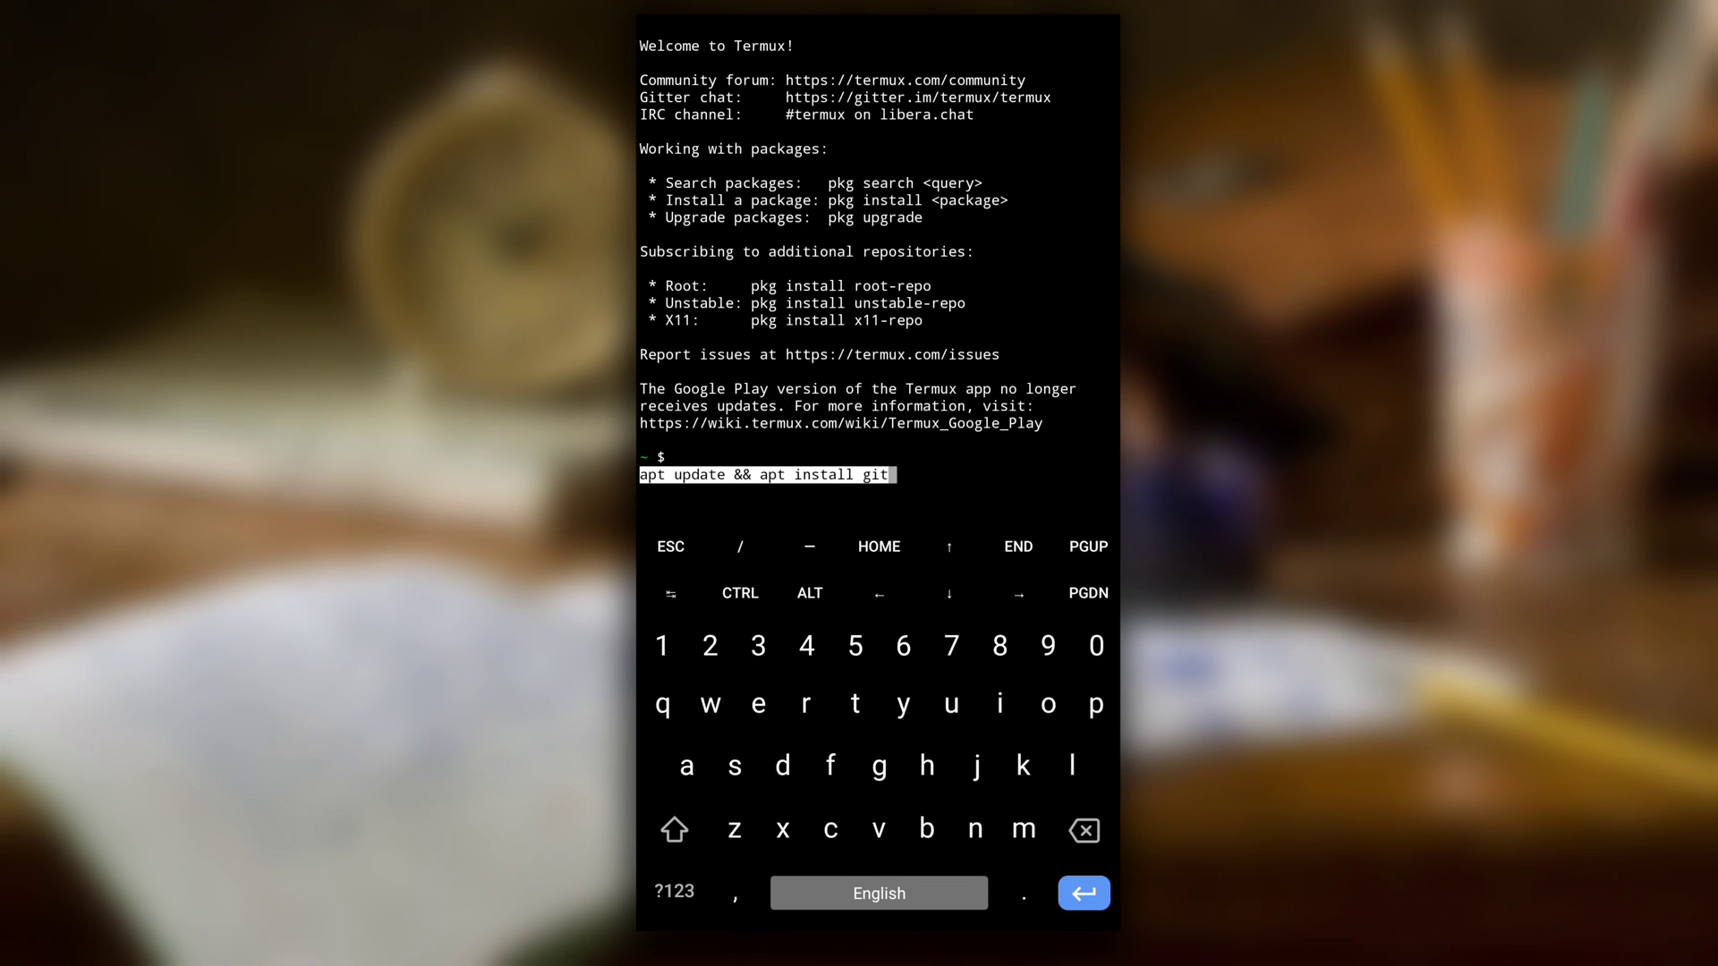
pyautogui.click(1083, 892)
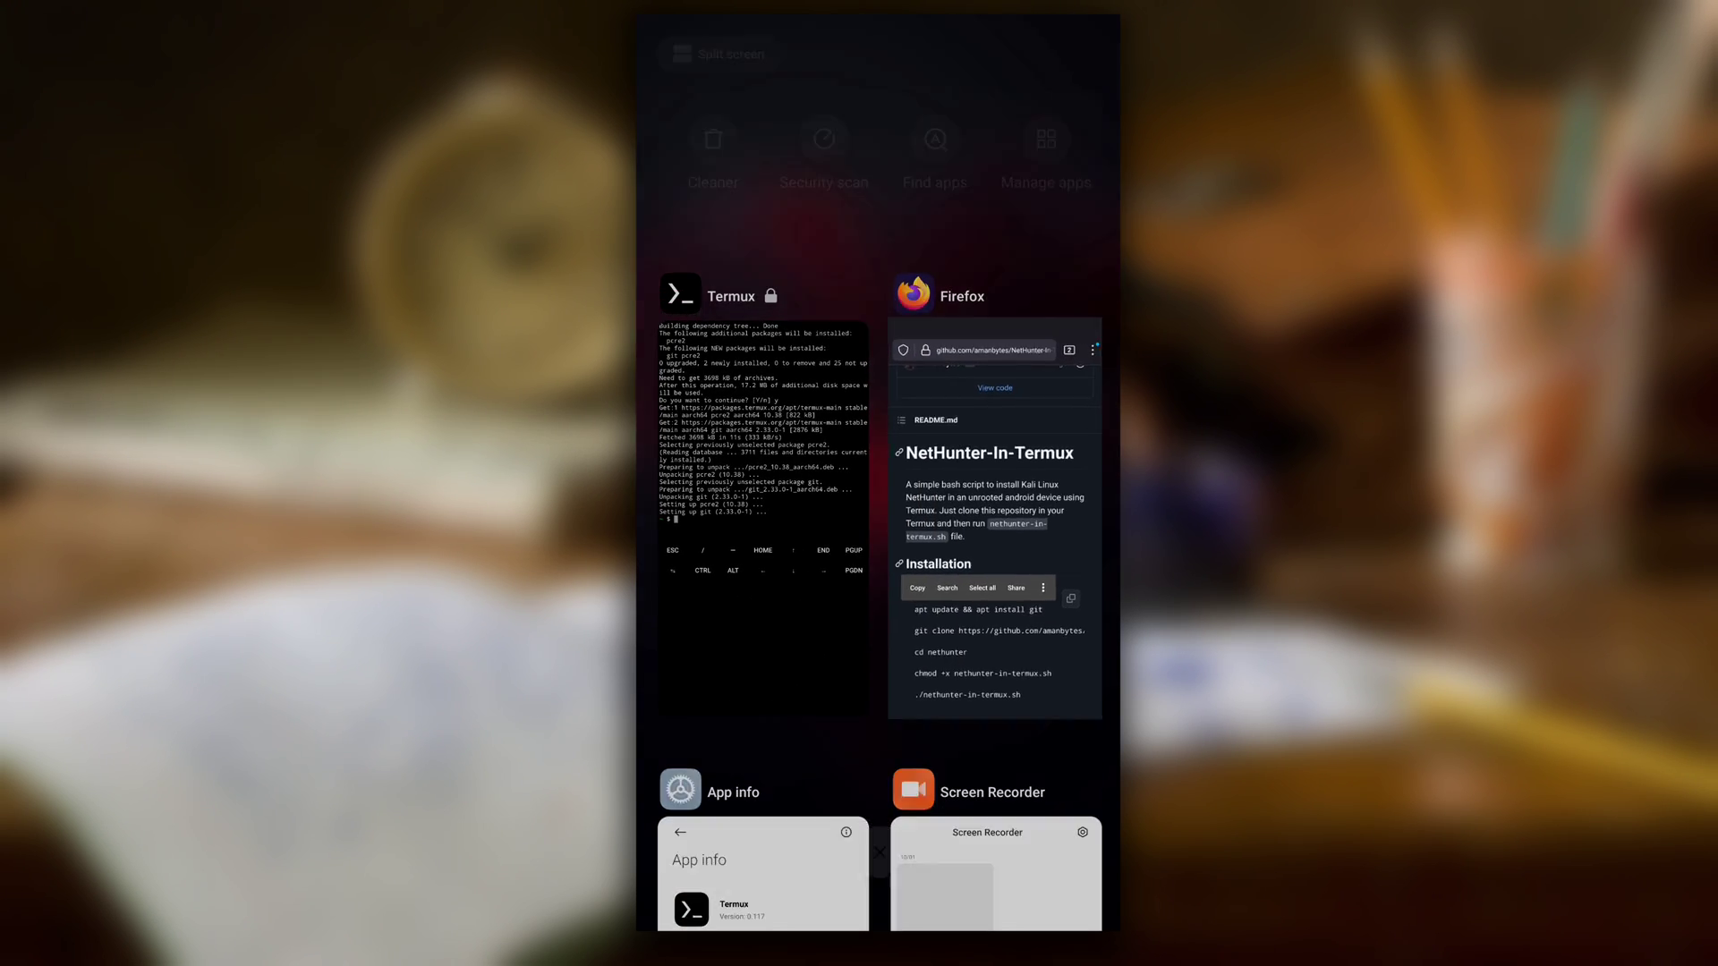
# Copy the NetHunter-In-Termux git clone command from the README in Firefox.
pyautogui.click(1000, 510)
pyautogui.doubleClick(822, 691)
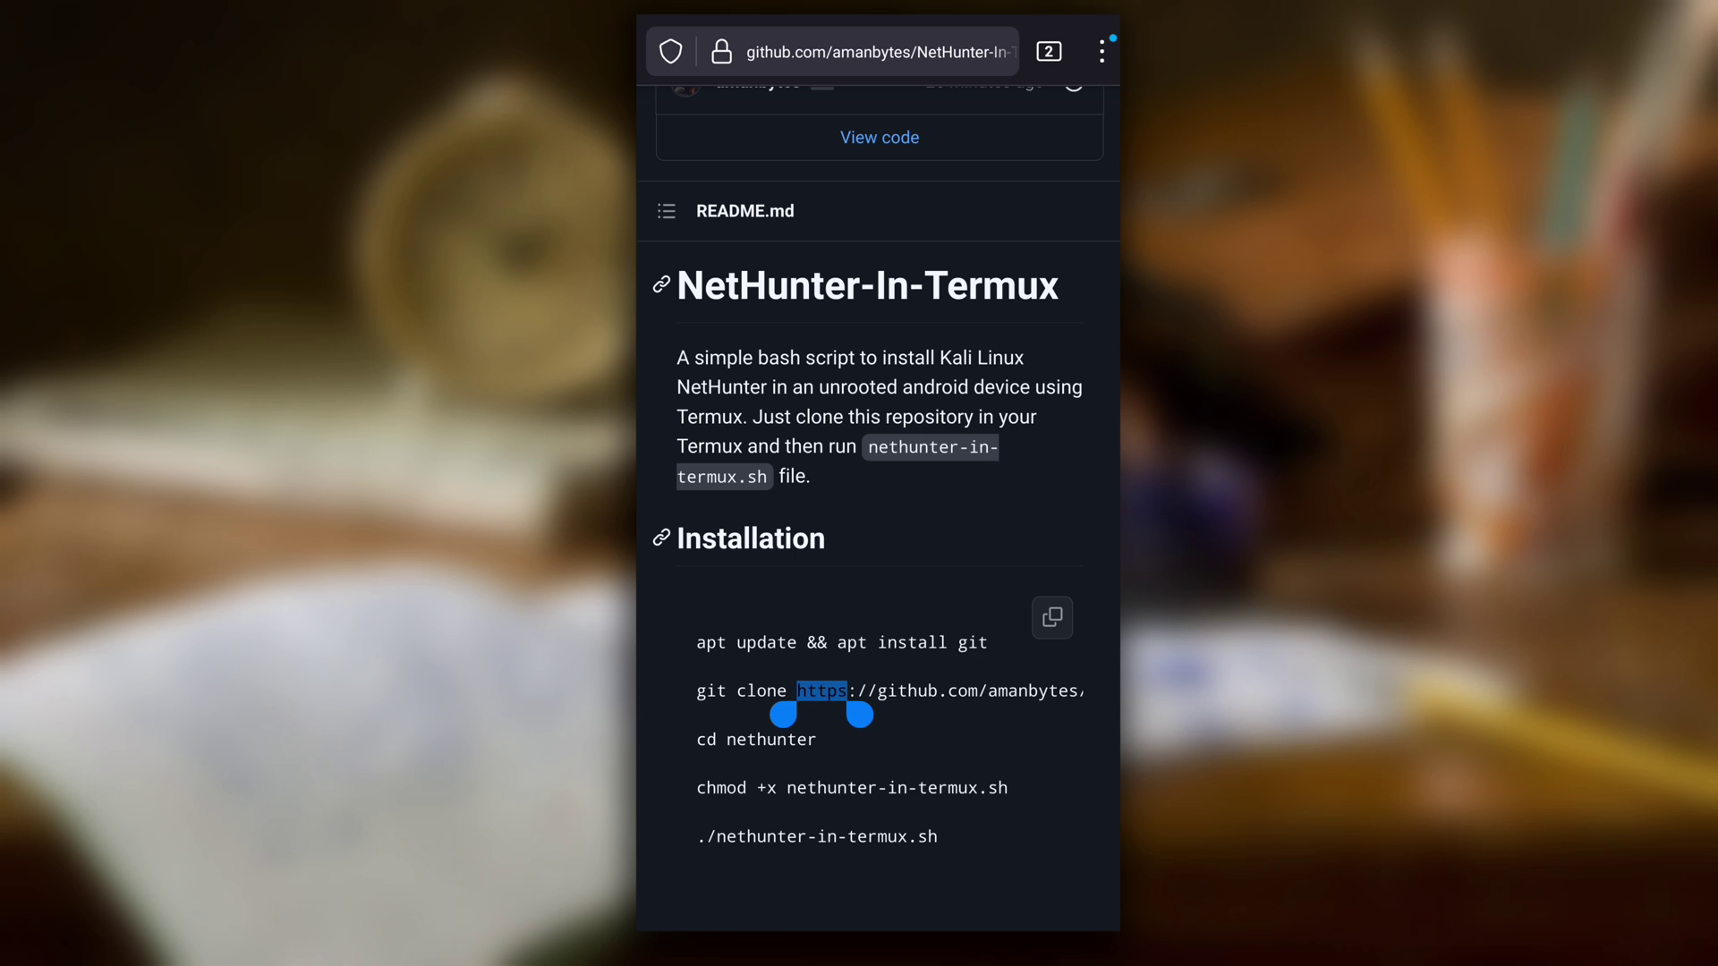
pyautogui.moveTo(782, 714); pyautogui.dragTo(683, 716)
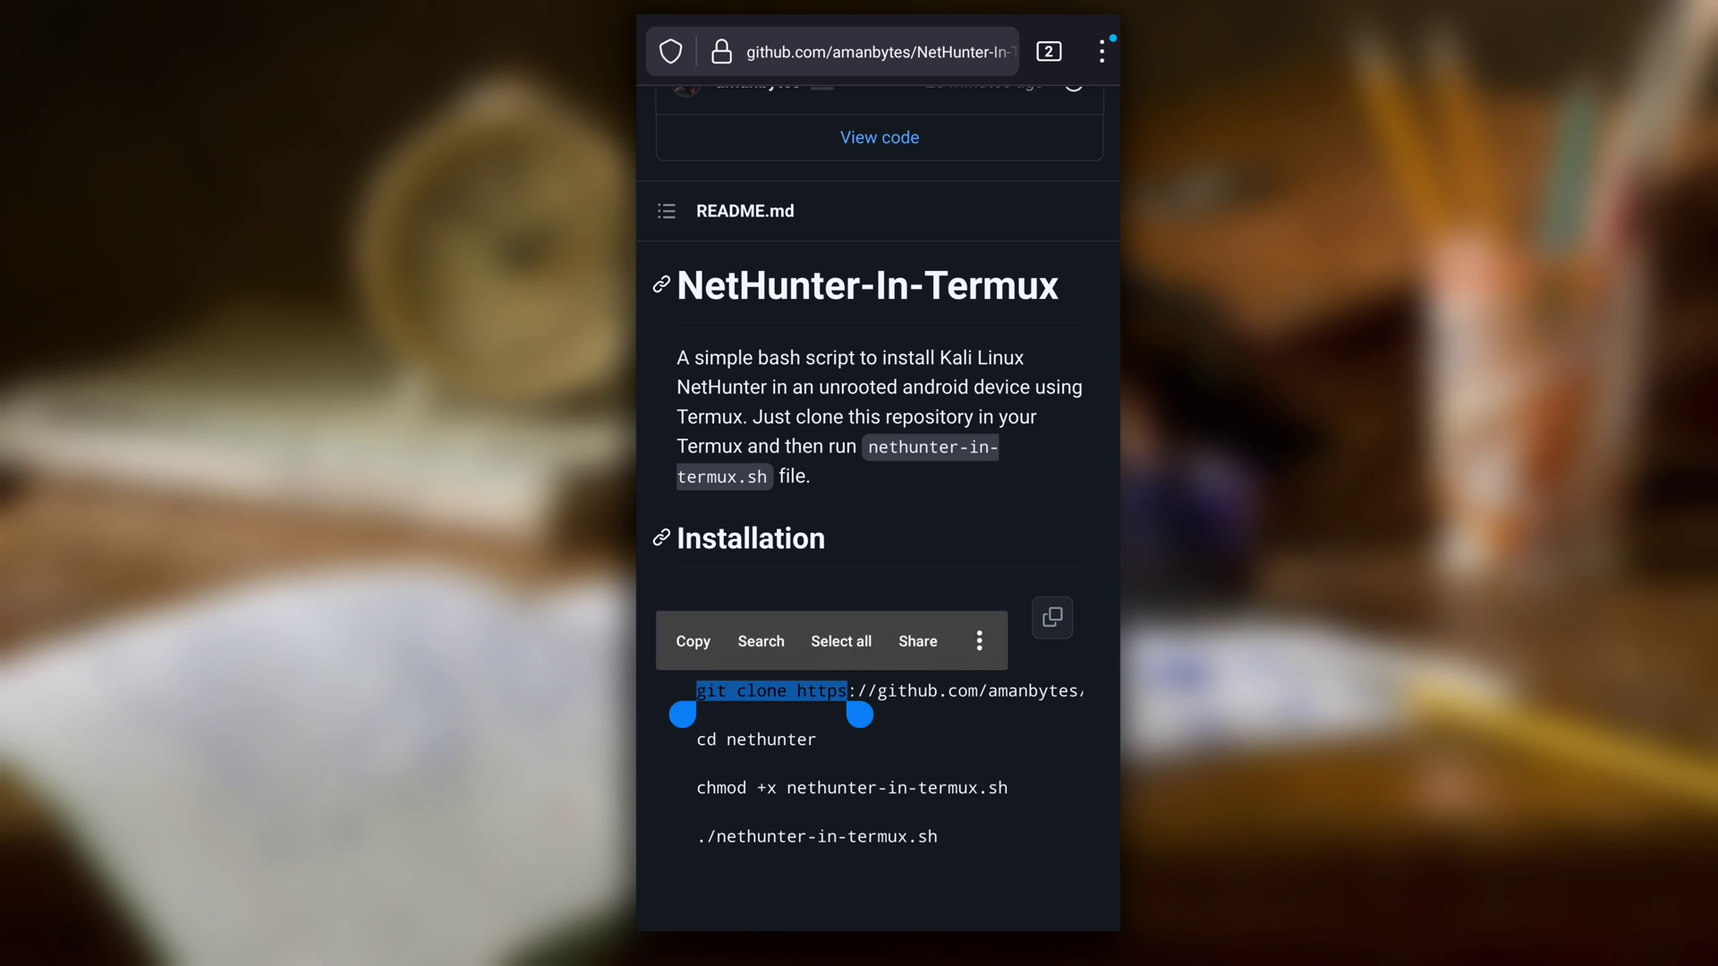
pyautogui.moveTo(860, 714); pyautogui.dragTo(1082, 716)
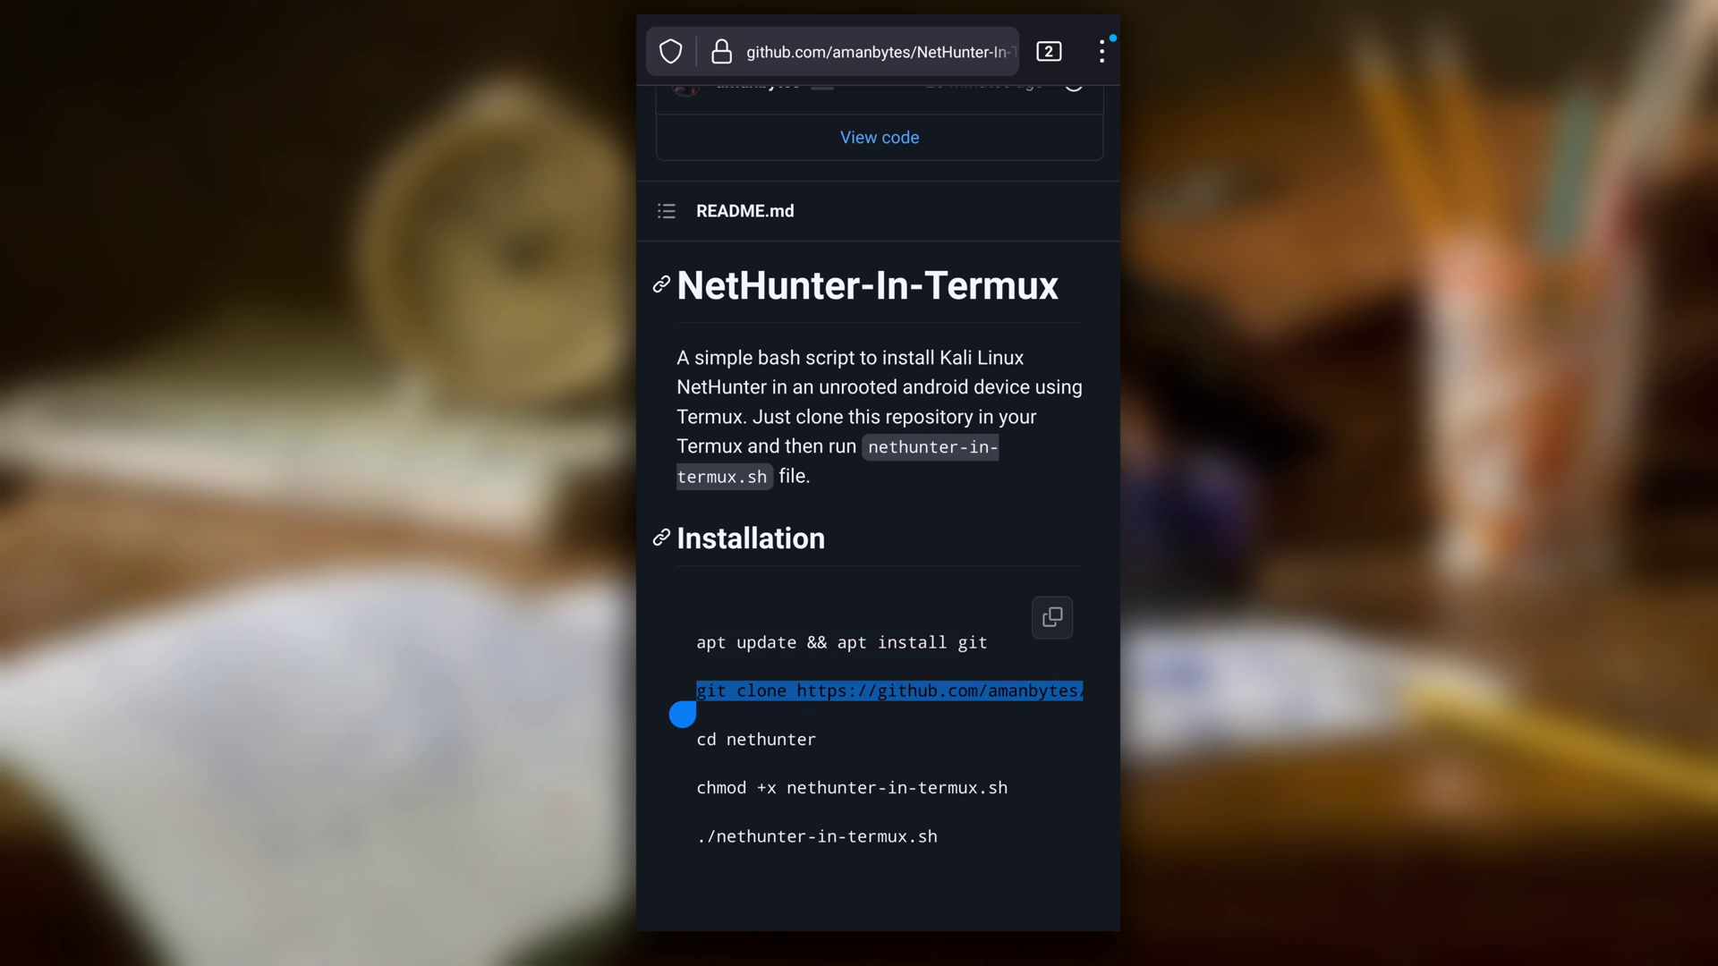
pyautogui.click(693, 640)
pyautogui.moveTo(878, 926); pyautogui.dragTo(880, 604)
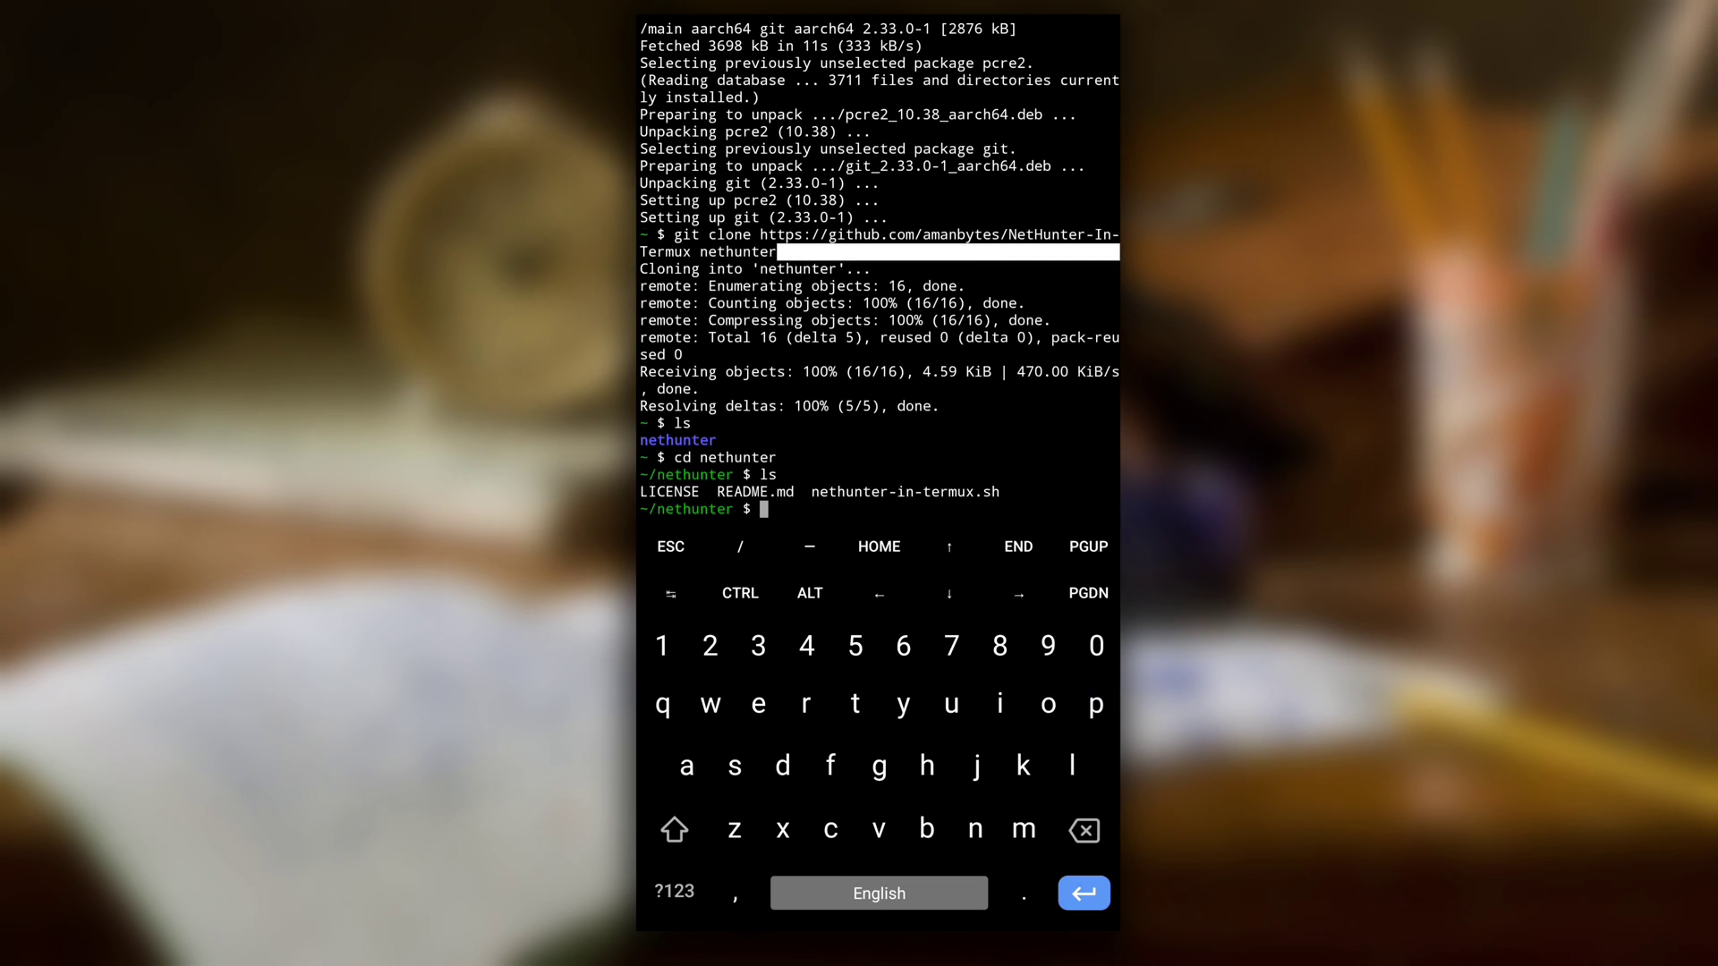
# Select the nethunter-in-termux.sh file name in the directory listing.
pyautogui.doubleClick(905, 491)
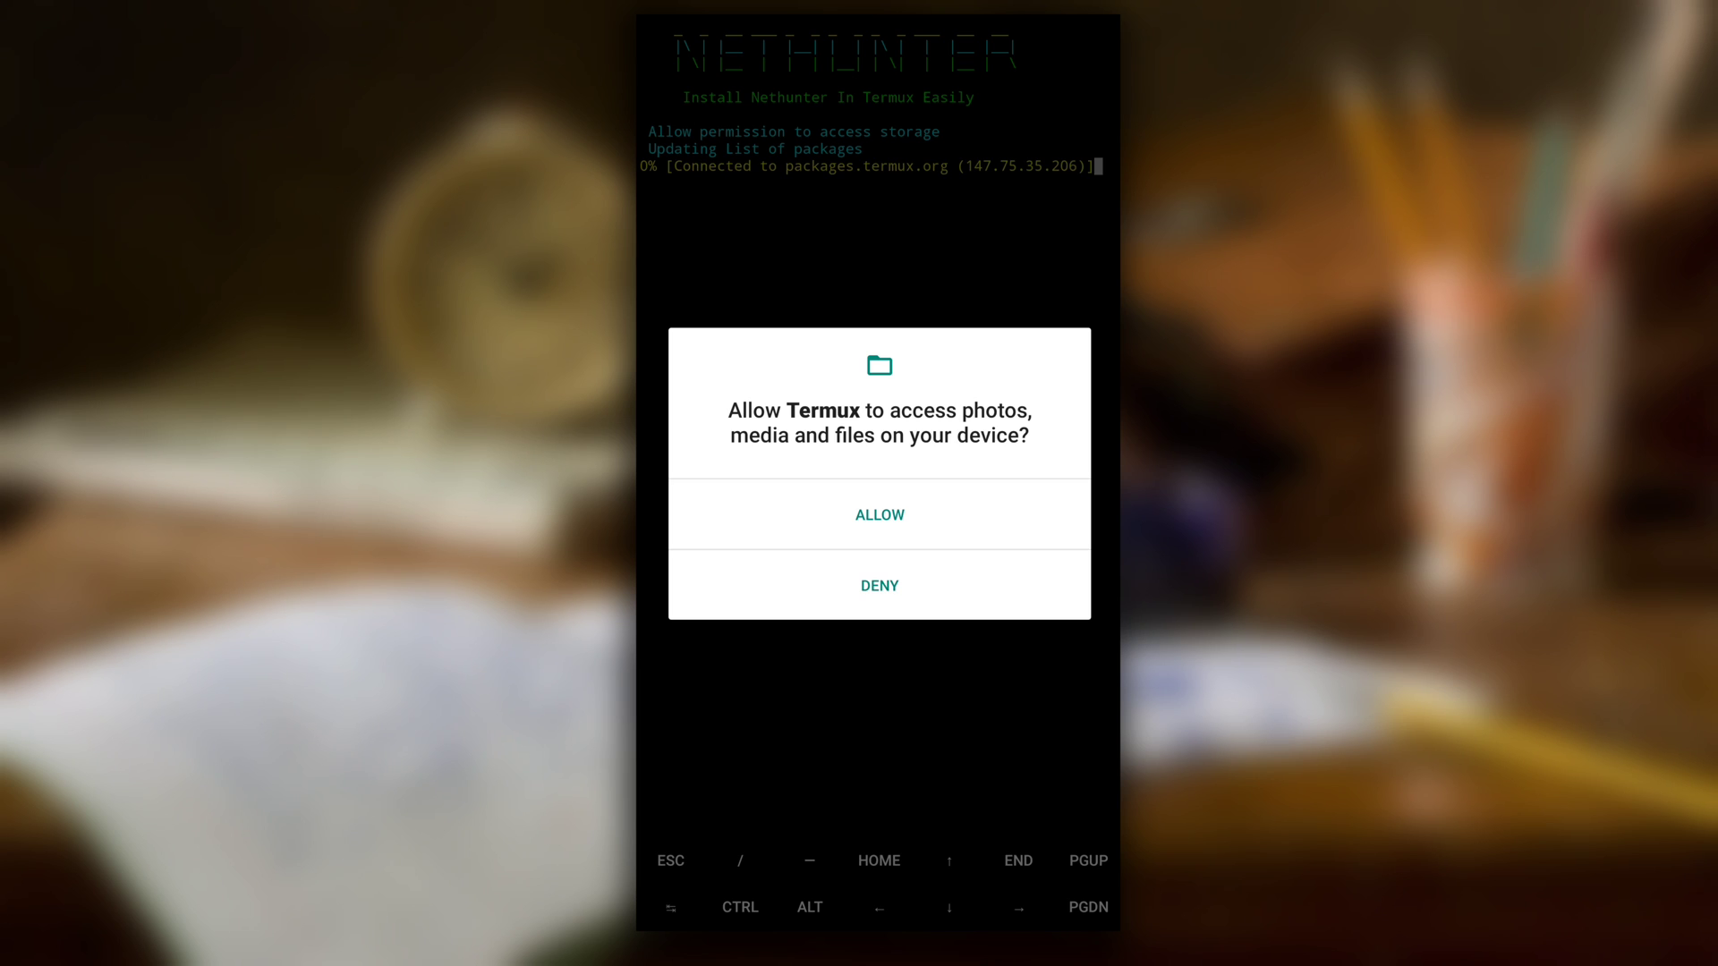
# Grant Termux storage access and confirm installing wget.
pyautogui.click(872, 513)
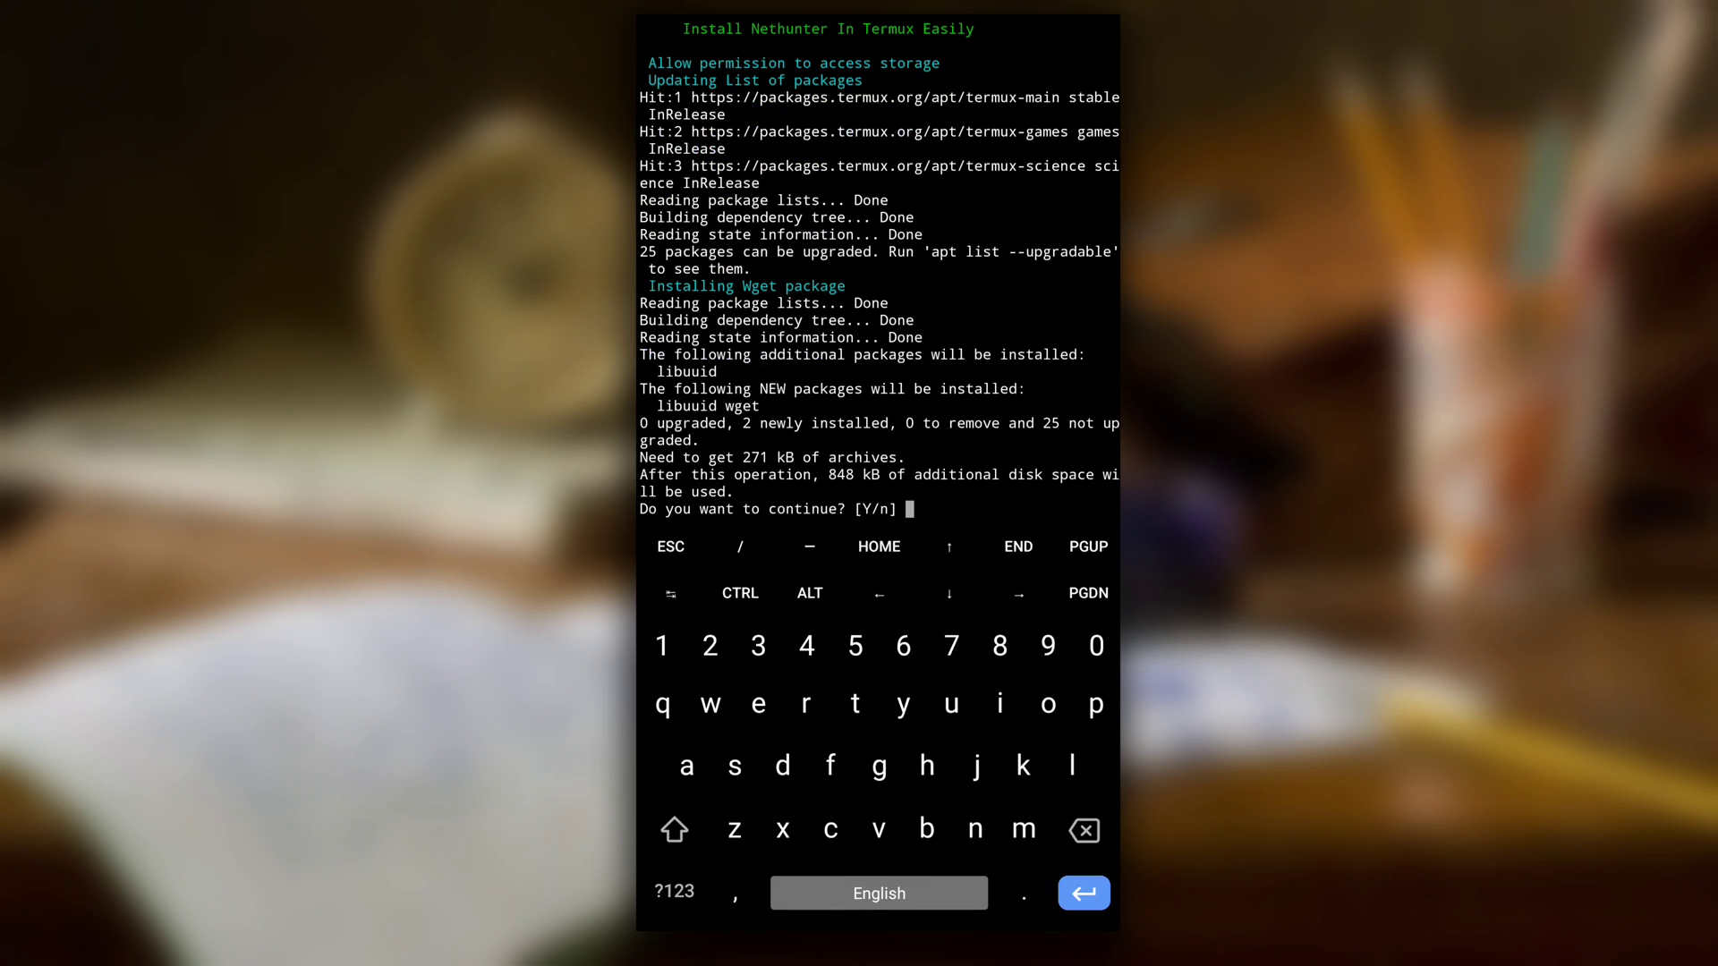
pyautogui.write('Y')
pyautogui.press('Return')
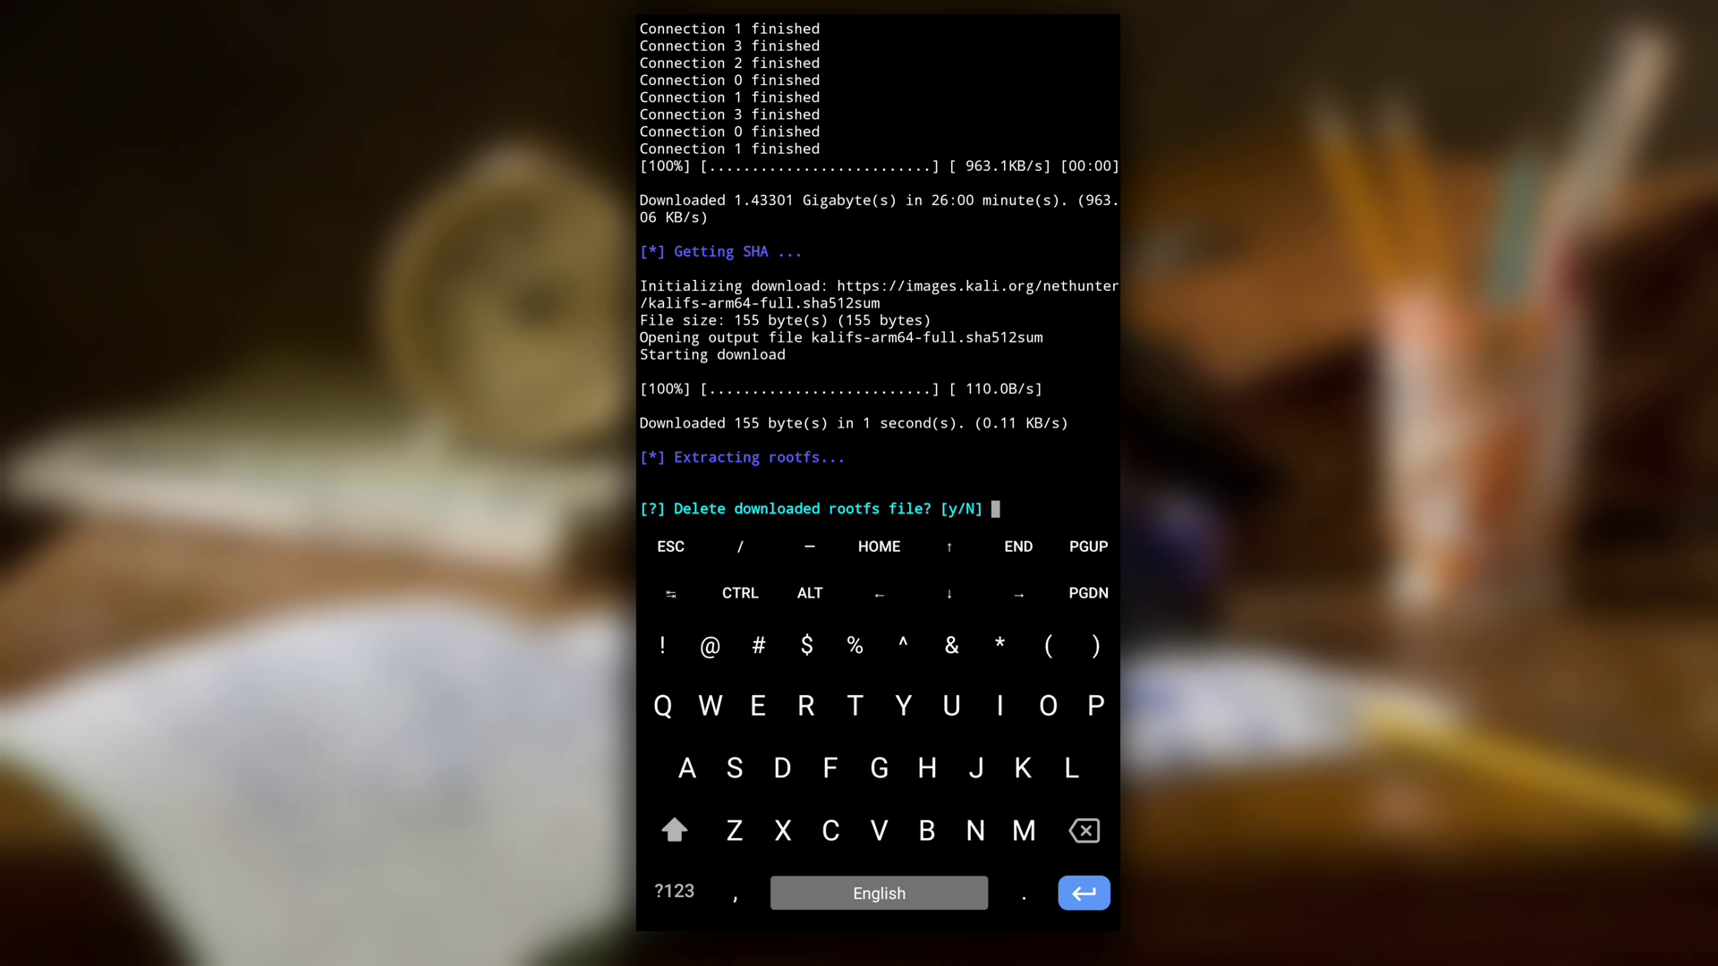
pyautogui.write('y')
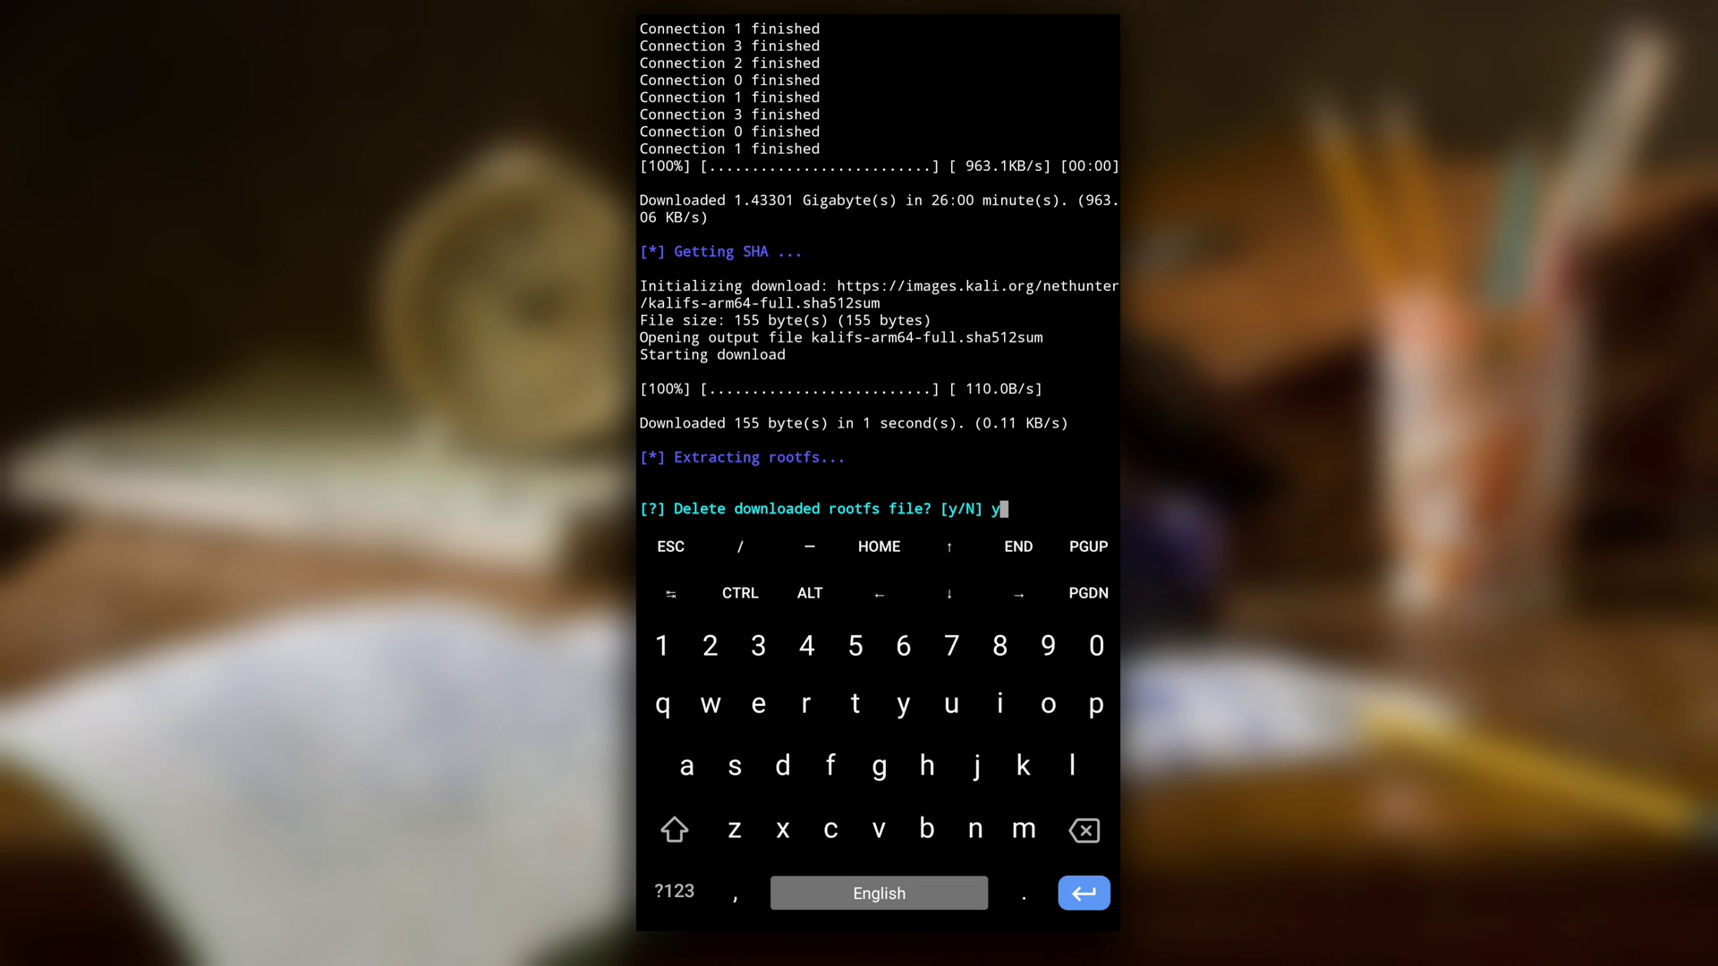
# Confirm deleting the downloaded rootfs, then open and exit the Kali NetHunter shell.
pyautogui.press('Return')
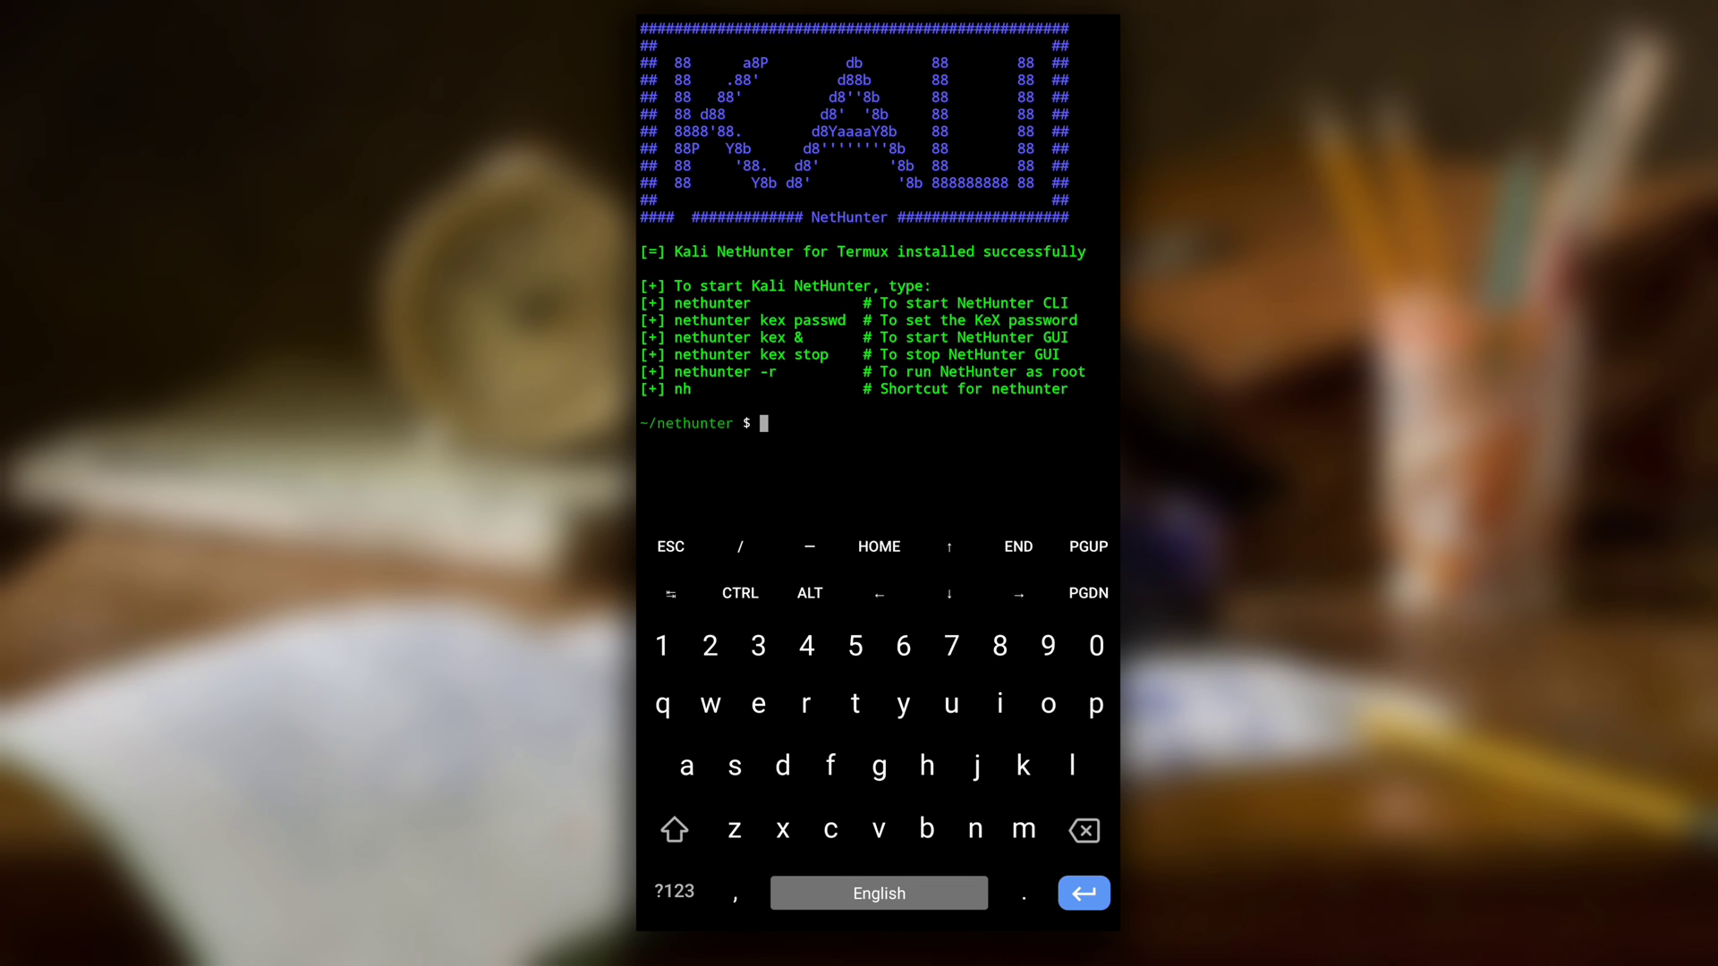
pyautogui.write('ne')
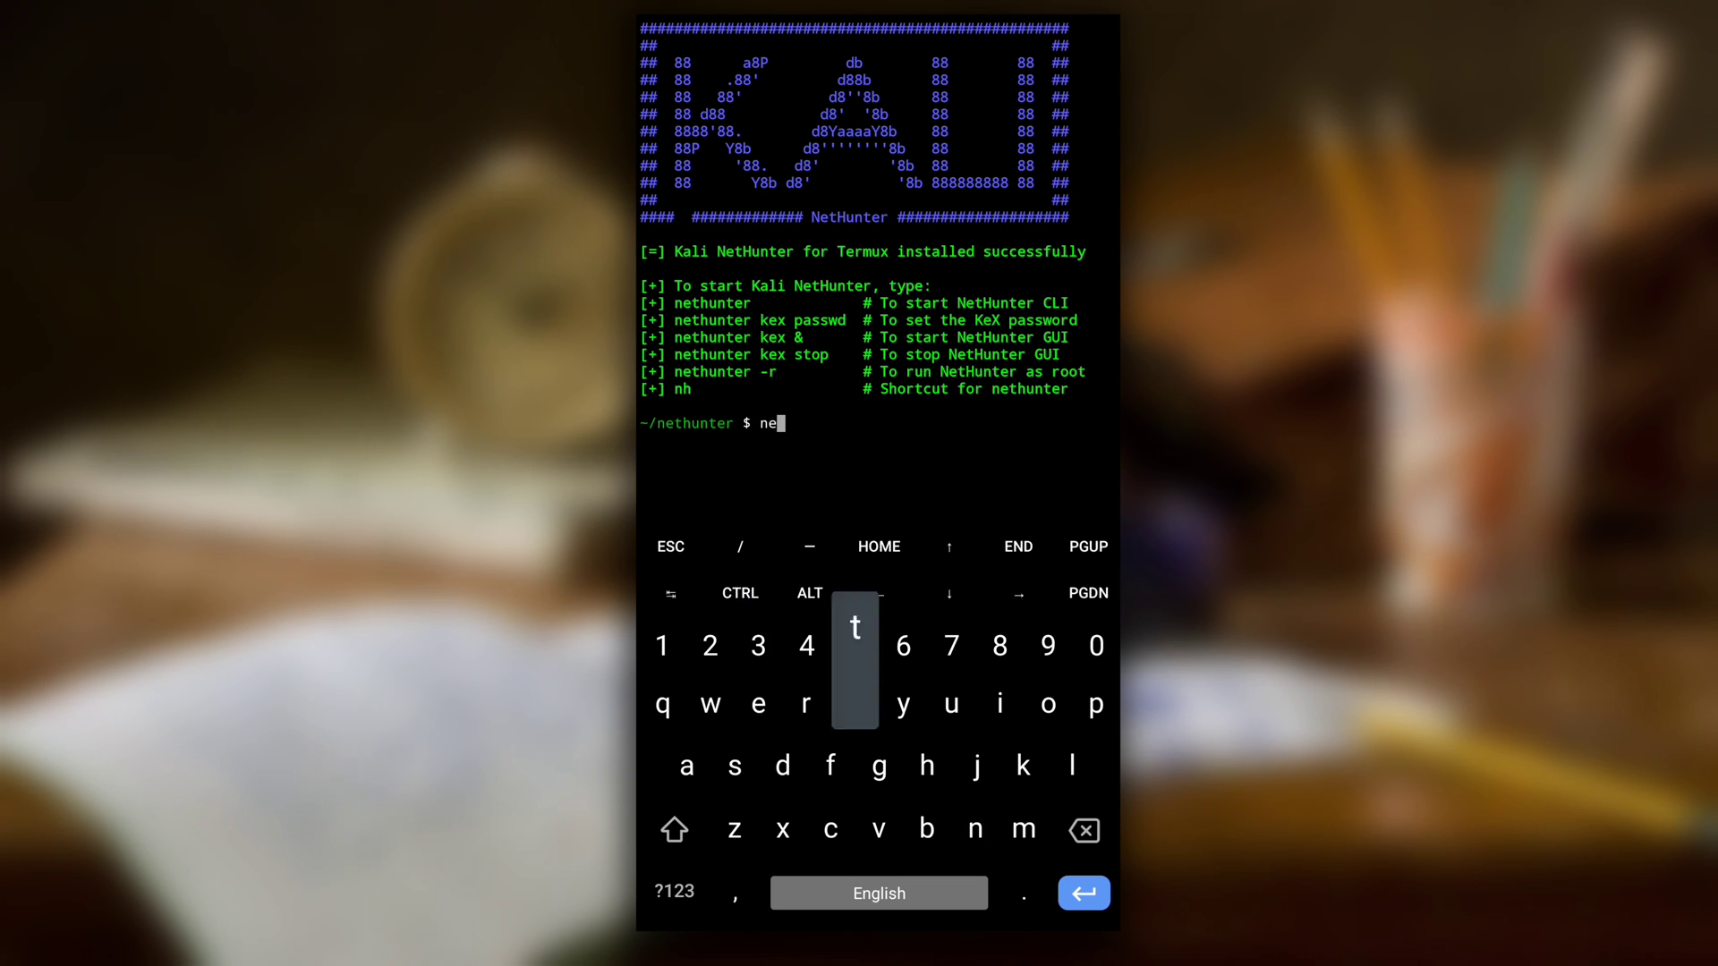
pyautogui.write('thu')
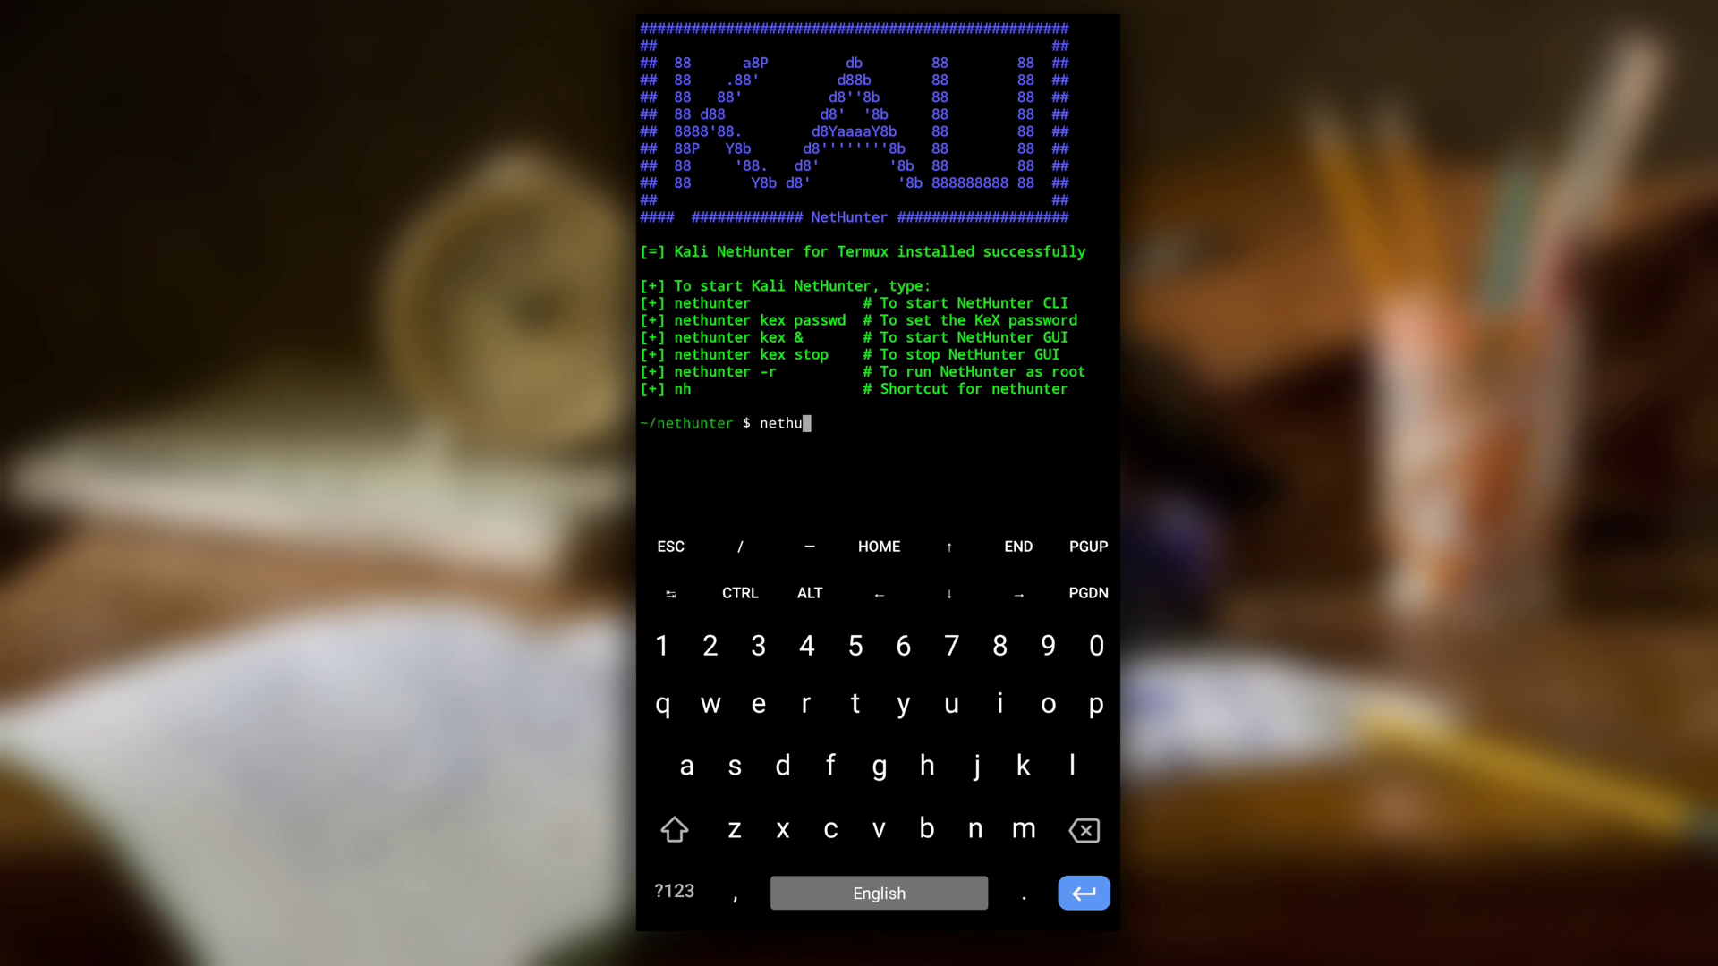
pyautogui.write('nter')
pyautogui.press('Return')
pyautogui.scroll(2, 880, 269)
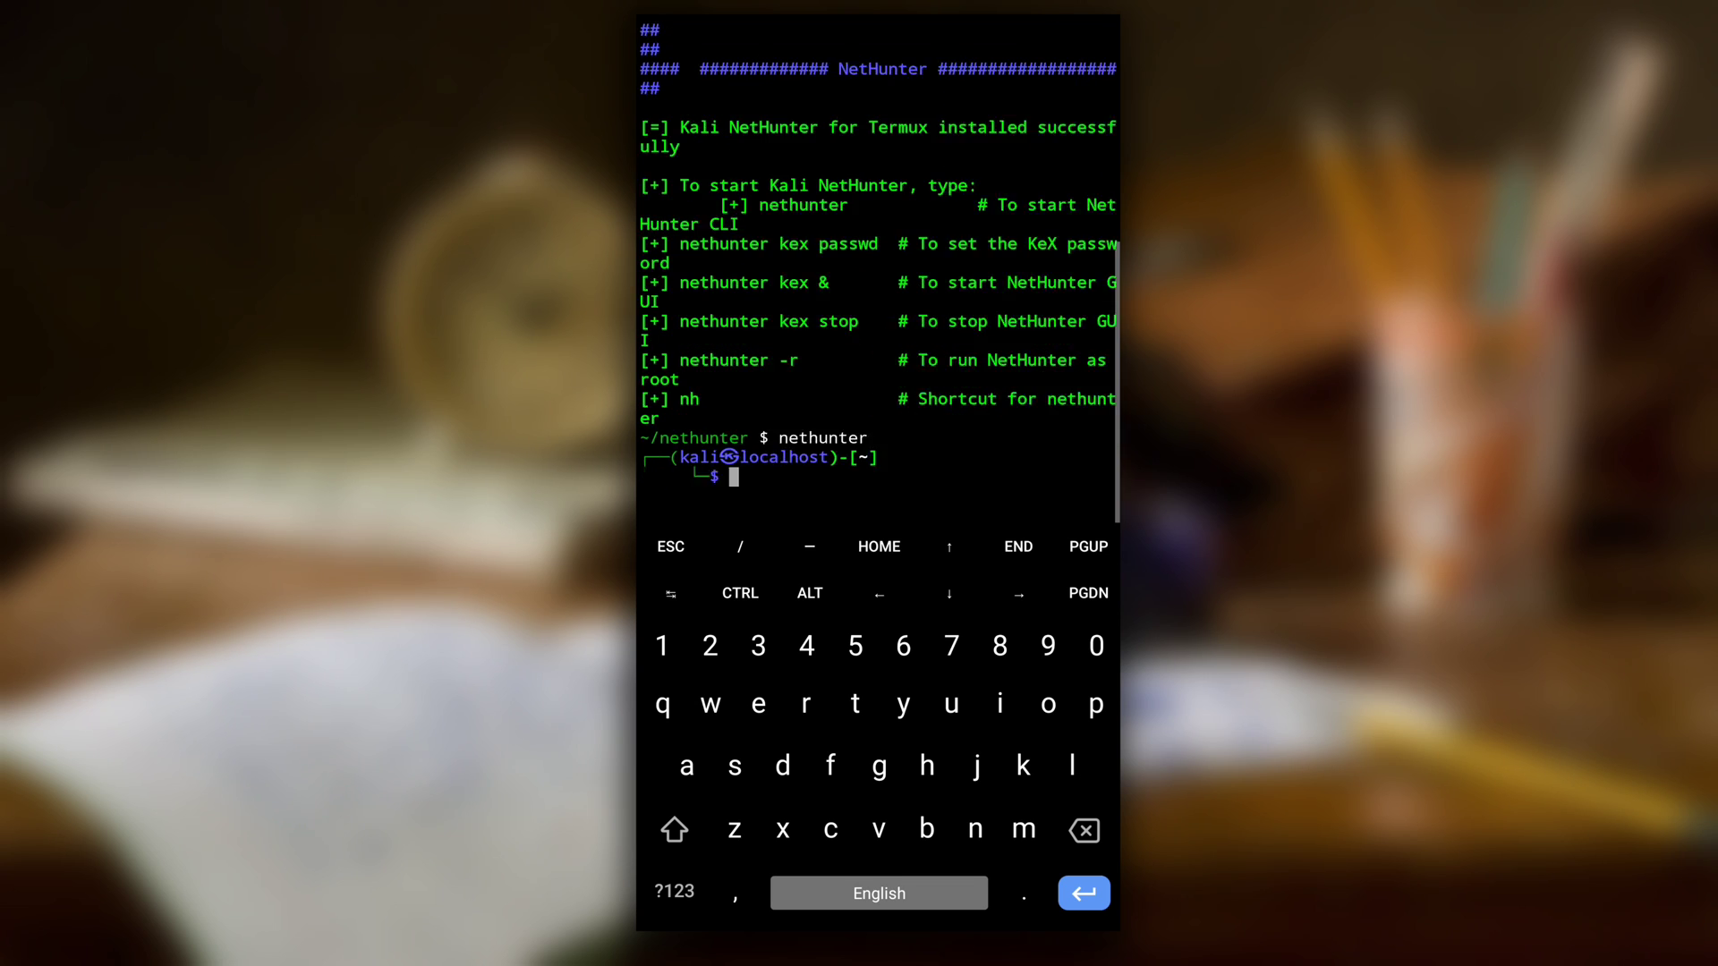
pyautogui.scroll(2, 879, 269)
pyautogui.scroll(1, 879, 268)
pyautogui.write('exit')
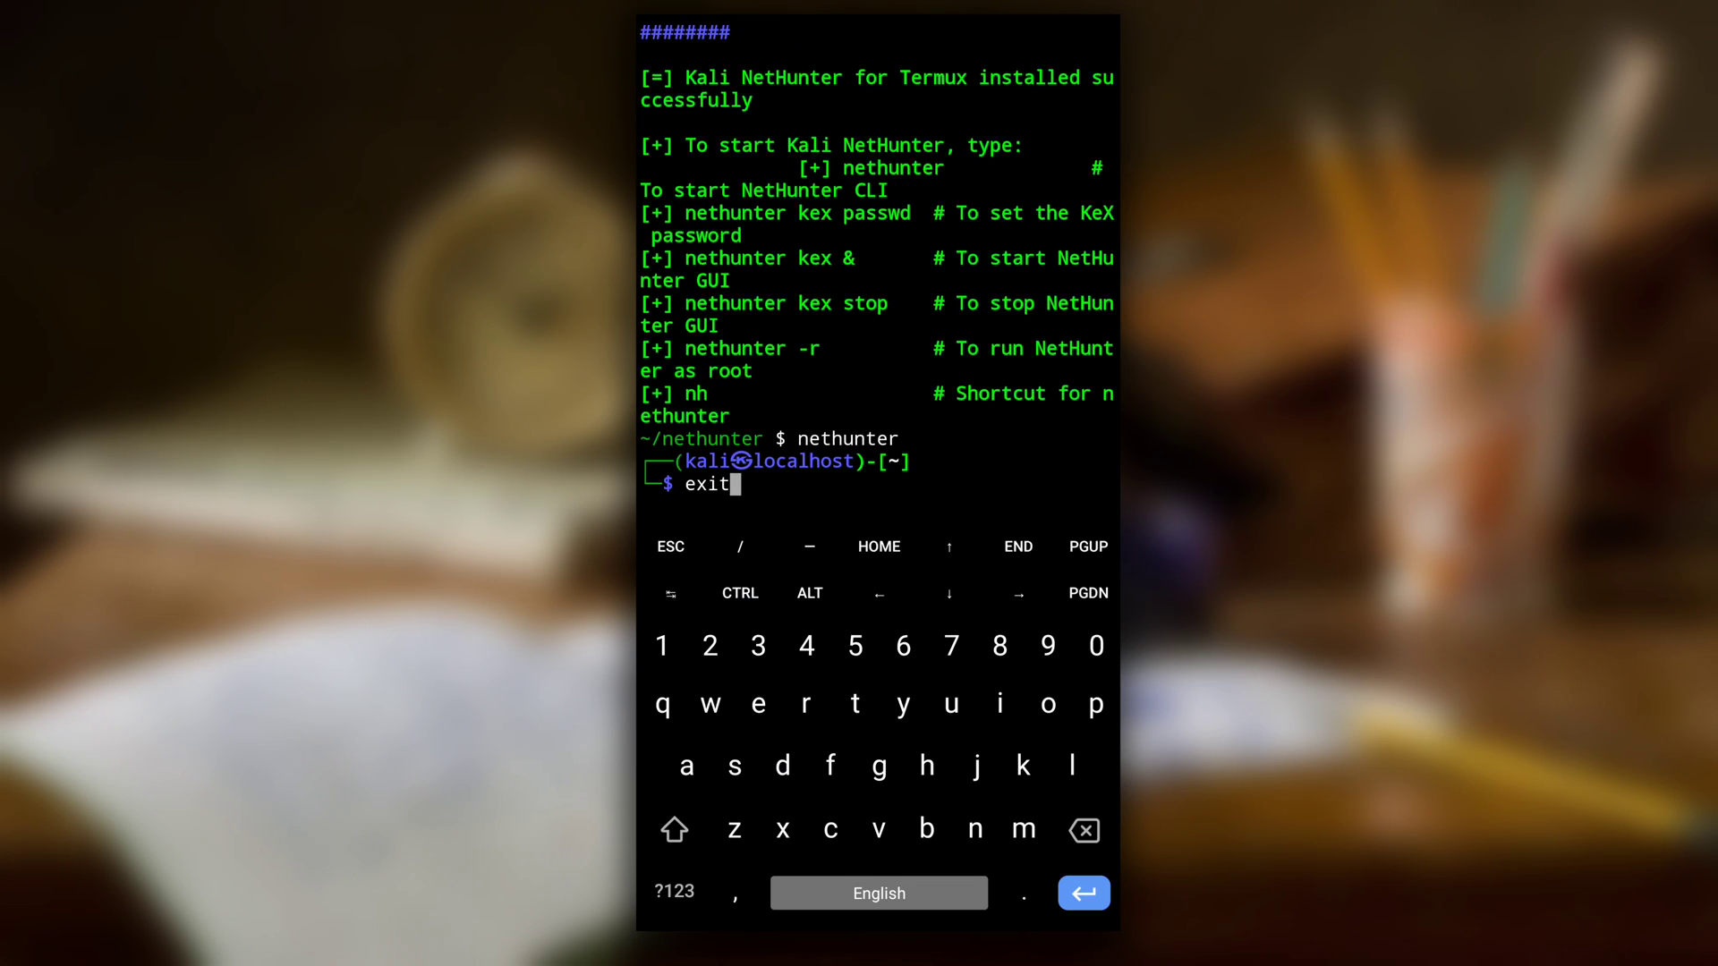
pyautogui.press('Return')
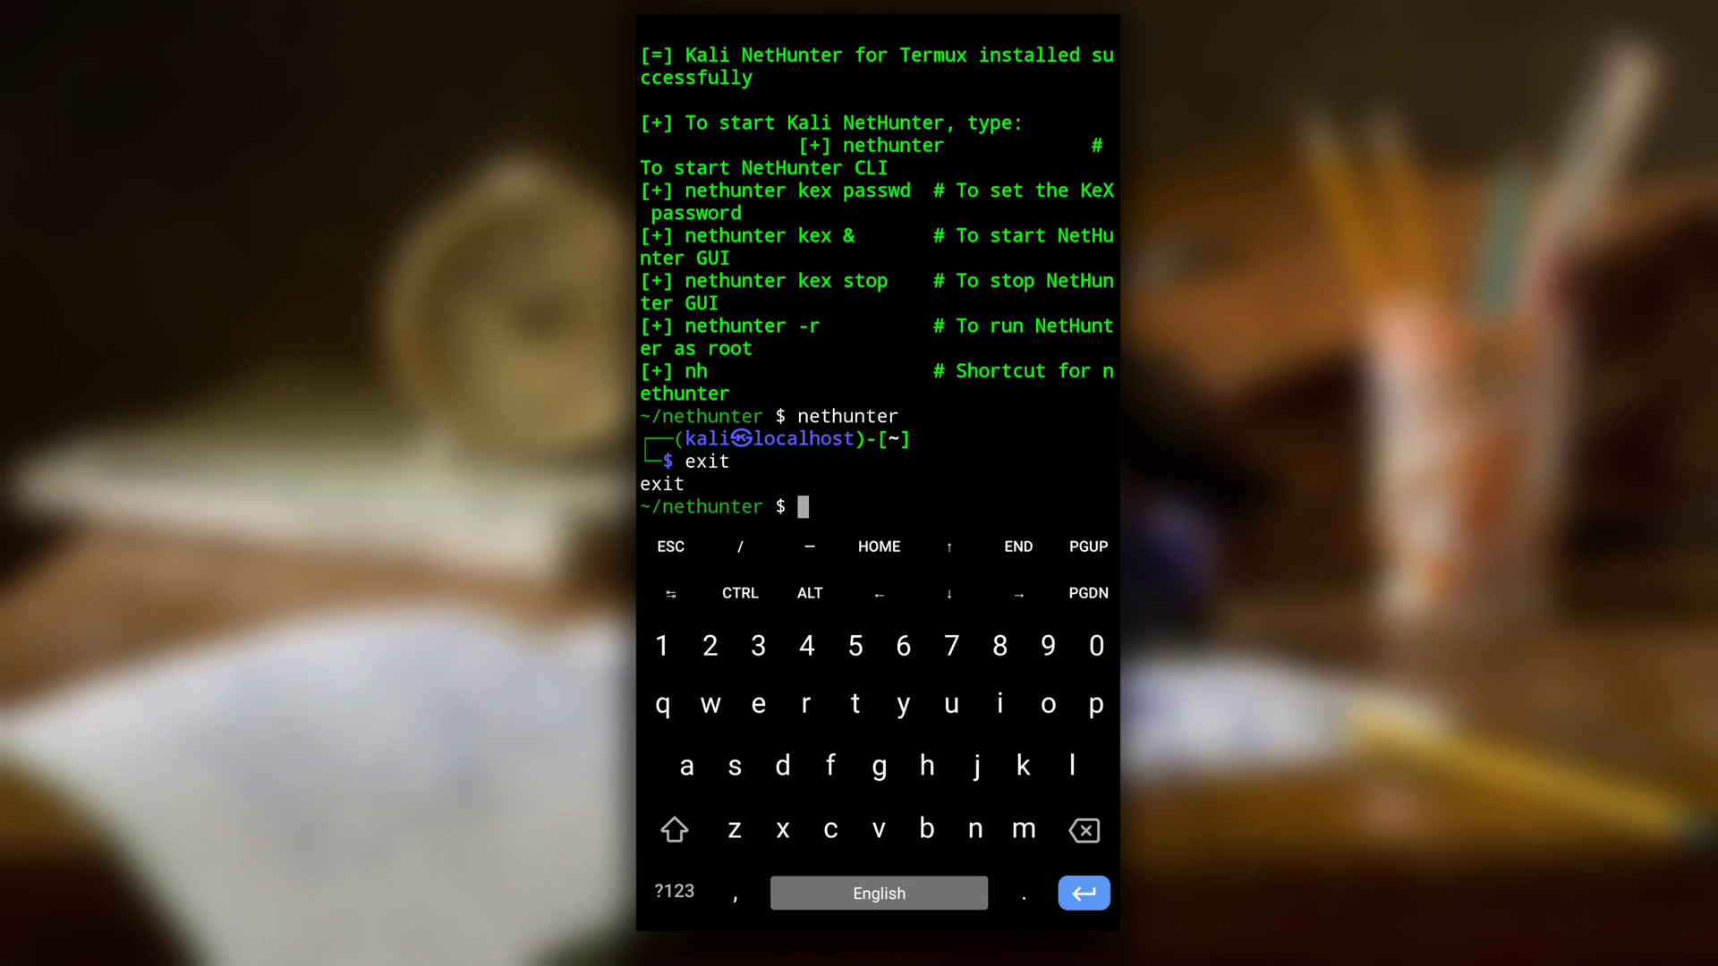
pyautogui.write('nethun')
pyautogui.write('ter k')
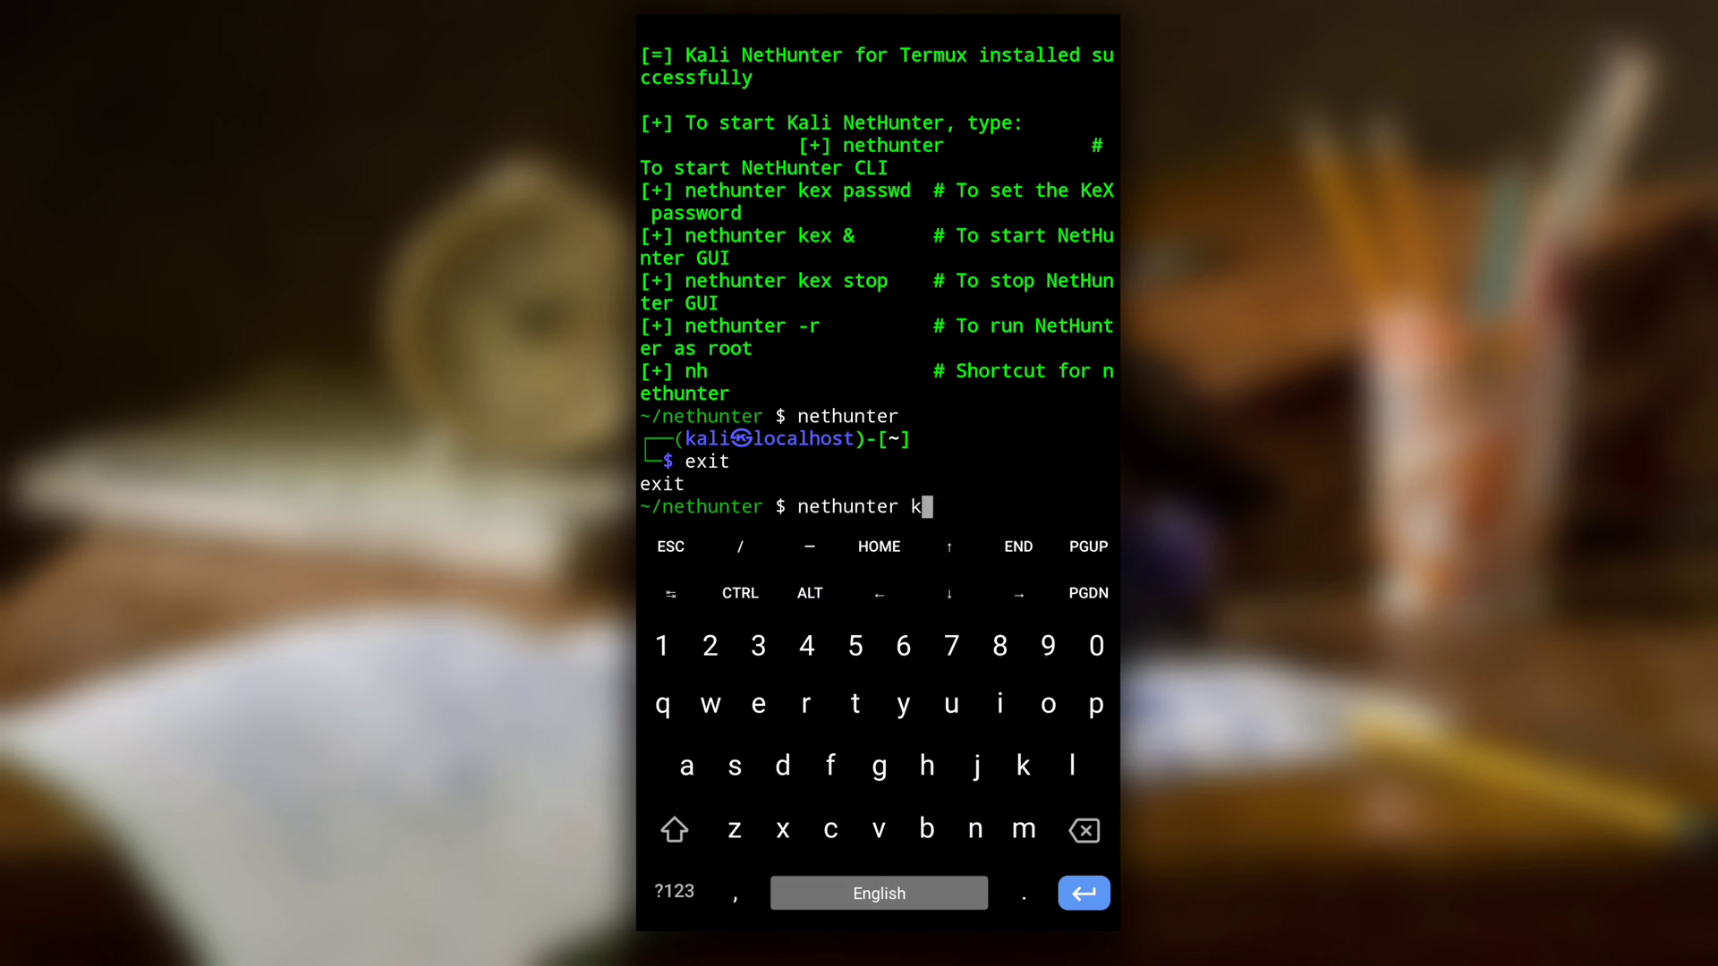
pyautogui.write('ex')
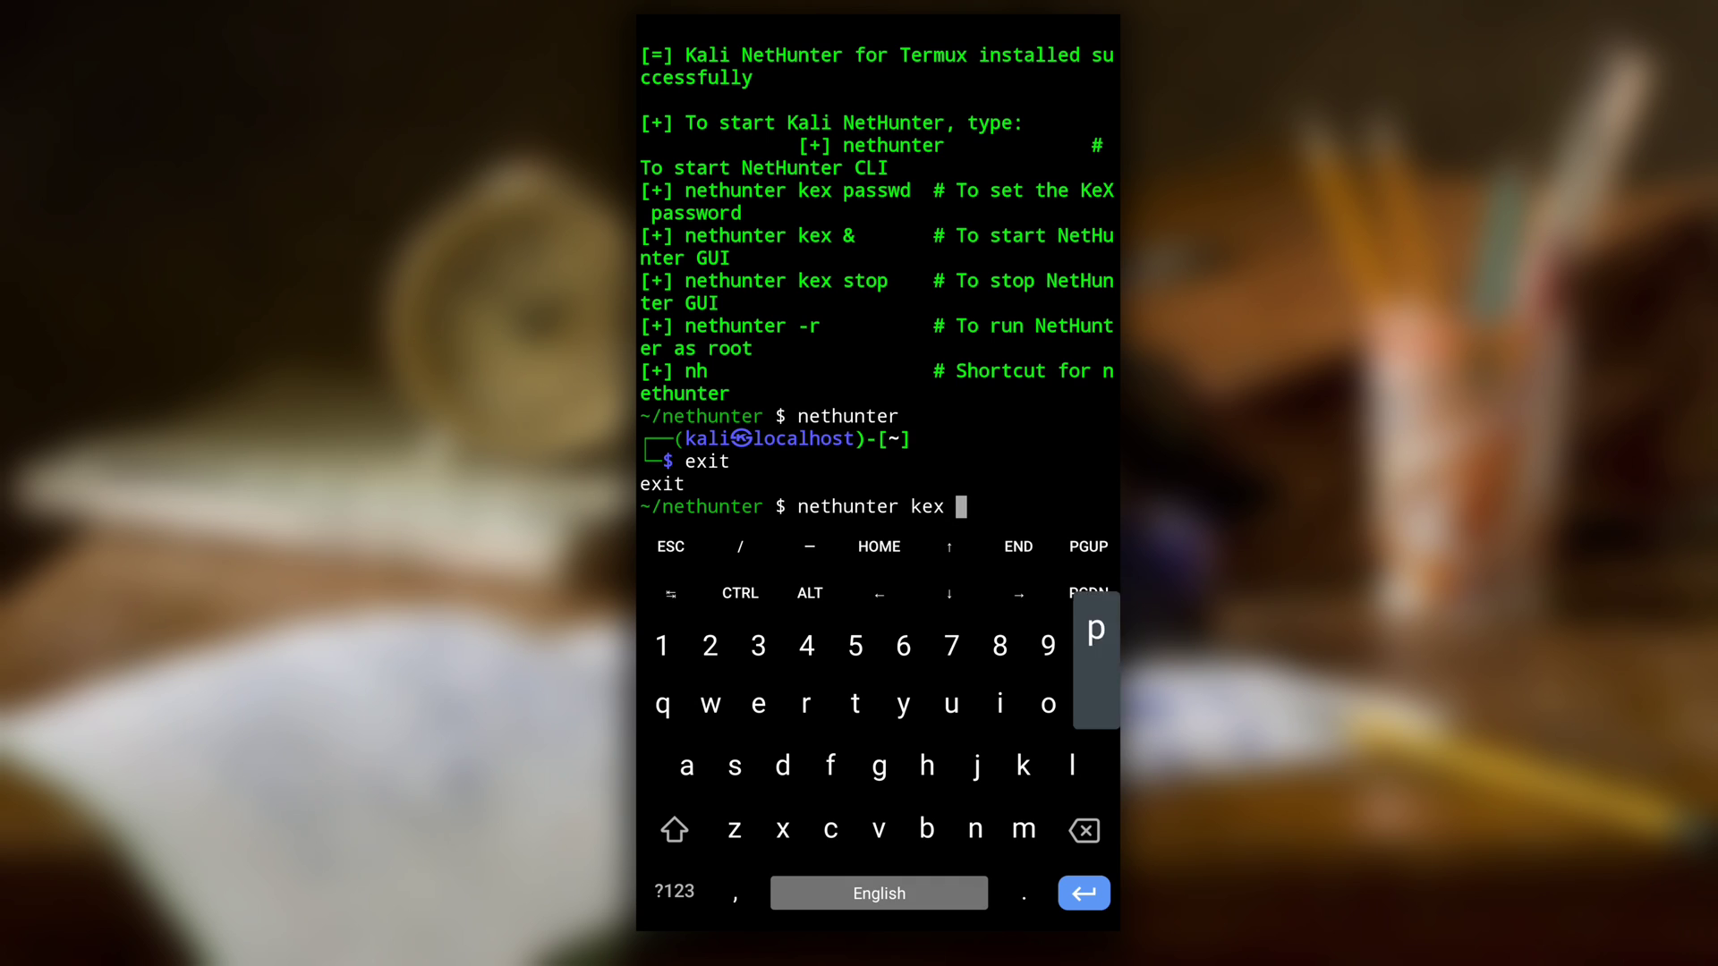
pyautogui.write(' passwd')
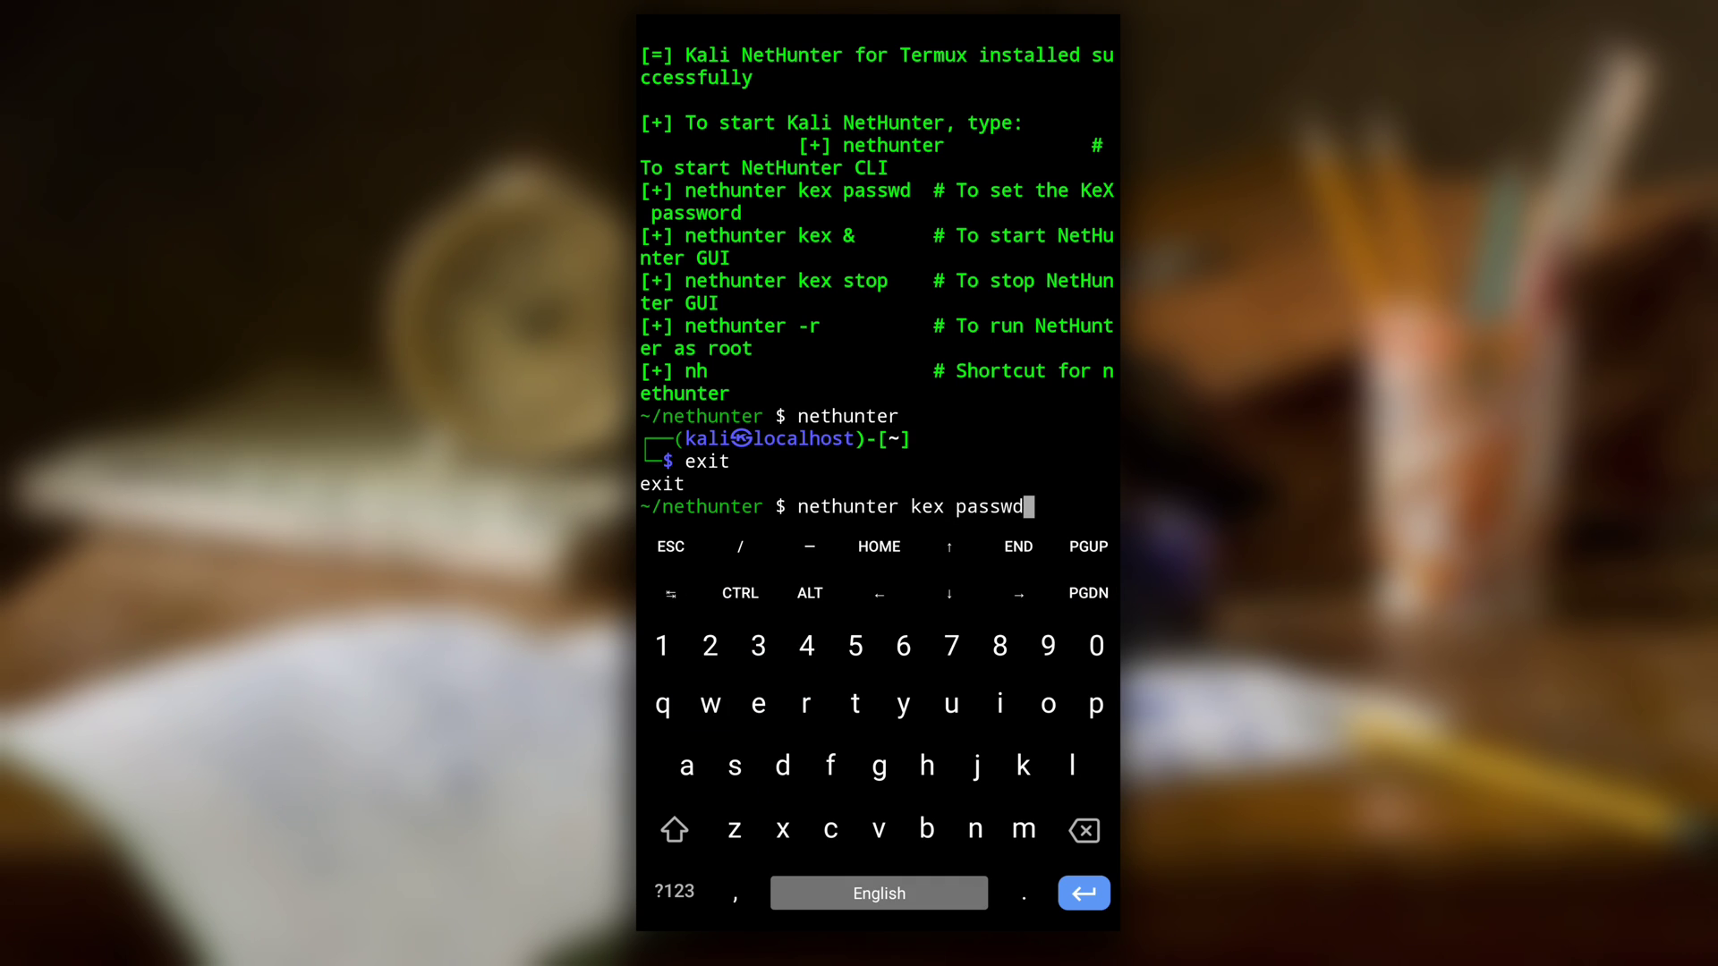
# Run 'nethunter kex passwd', enter and verify the password, and answer n for view-only.
pyautogui.press('Return')
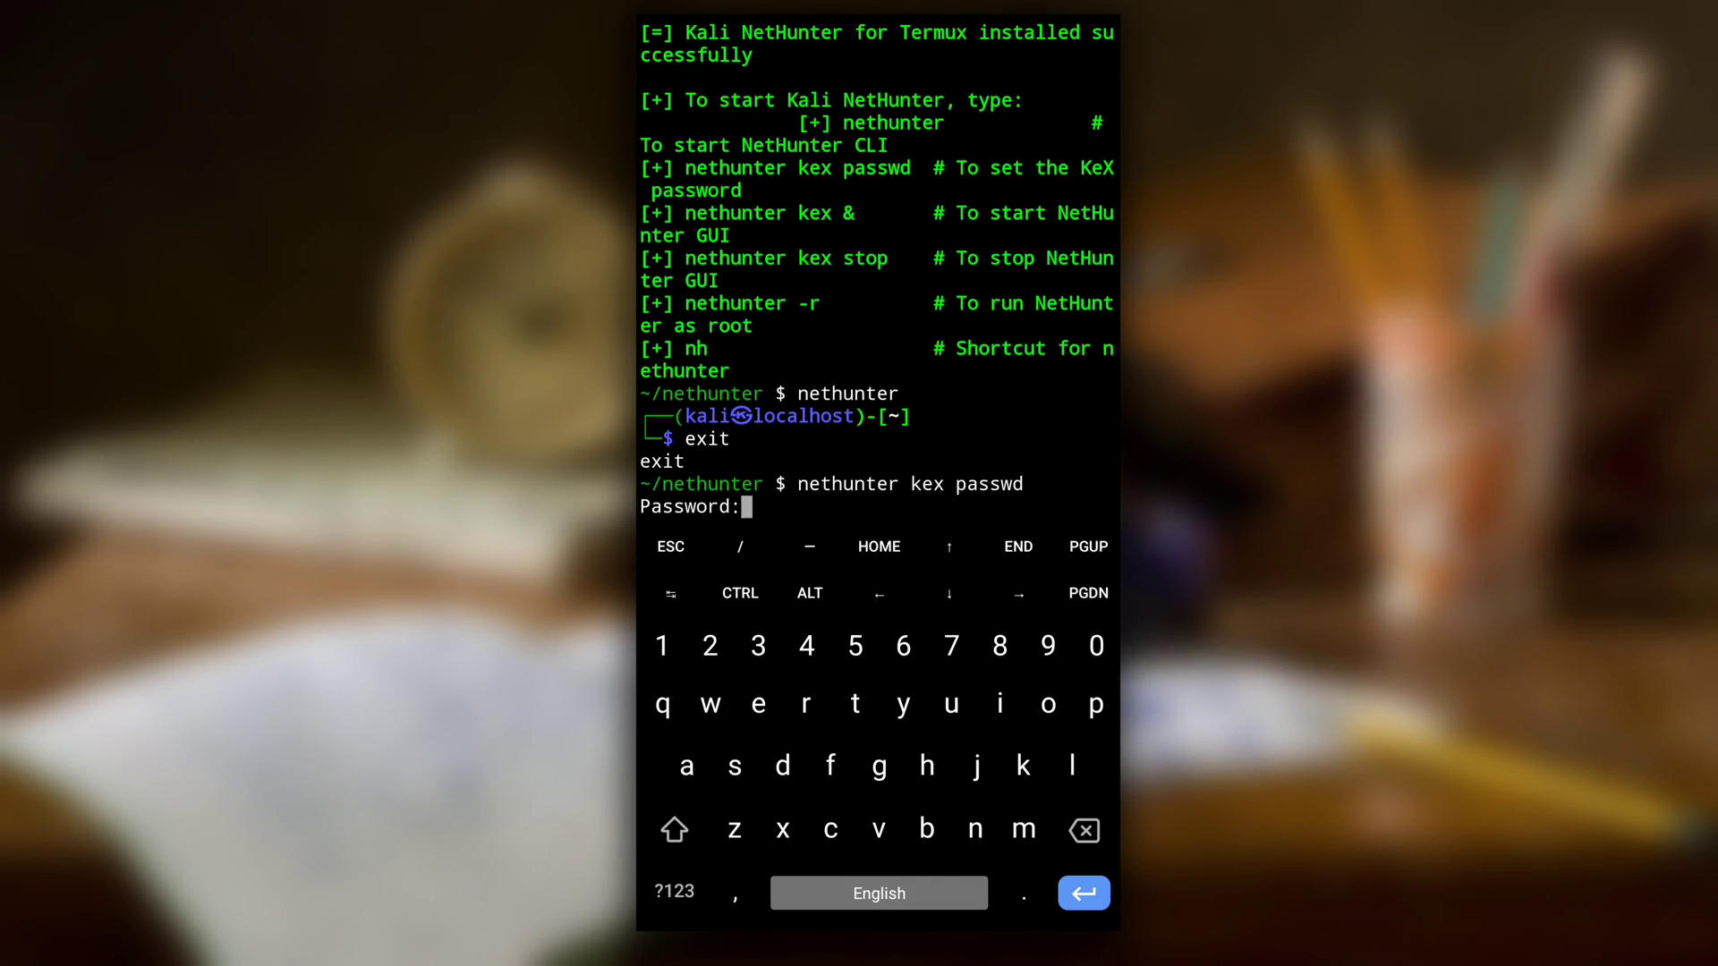
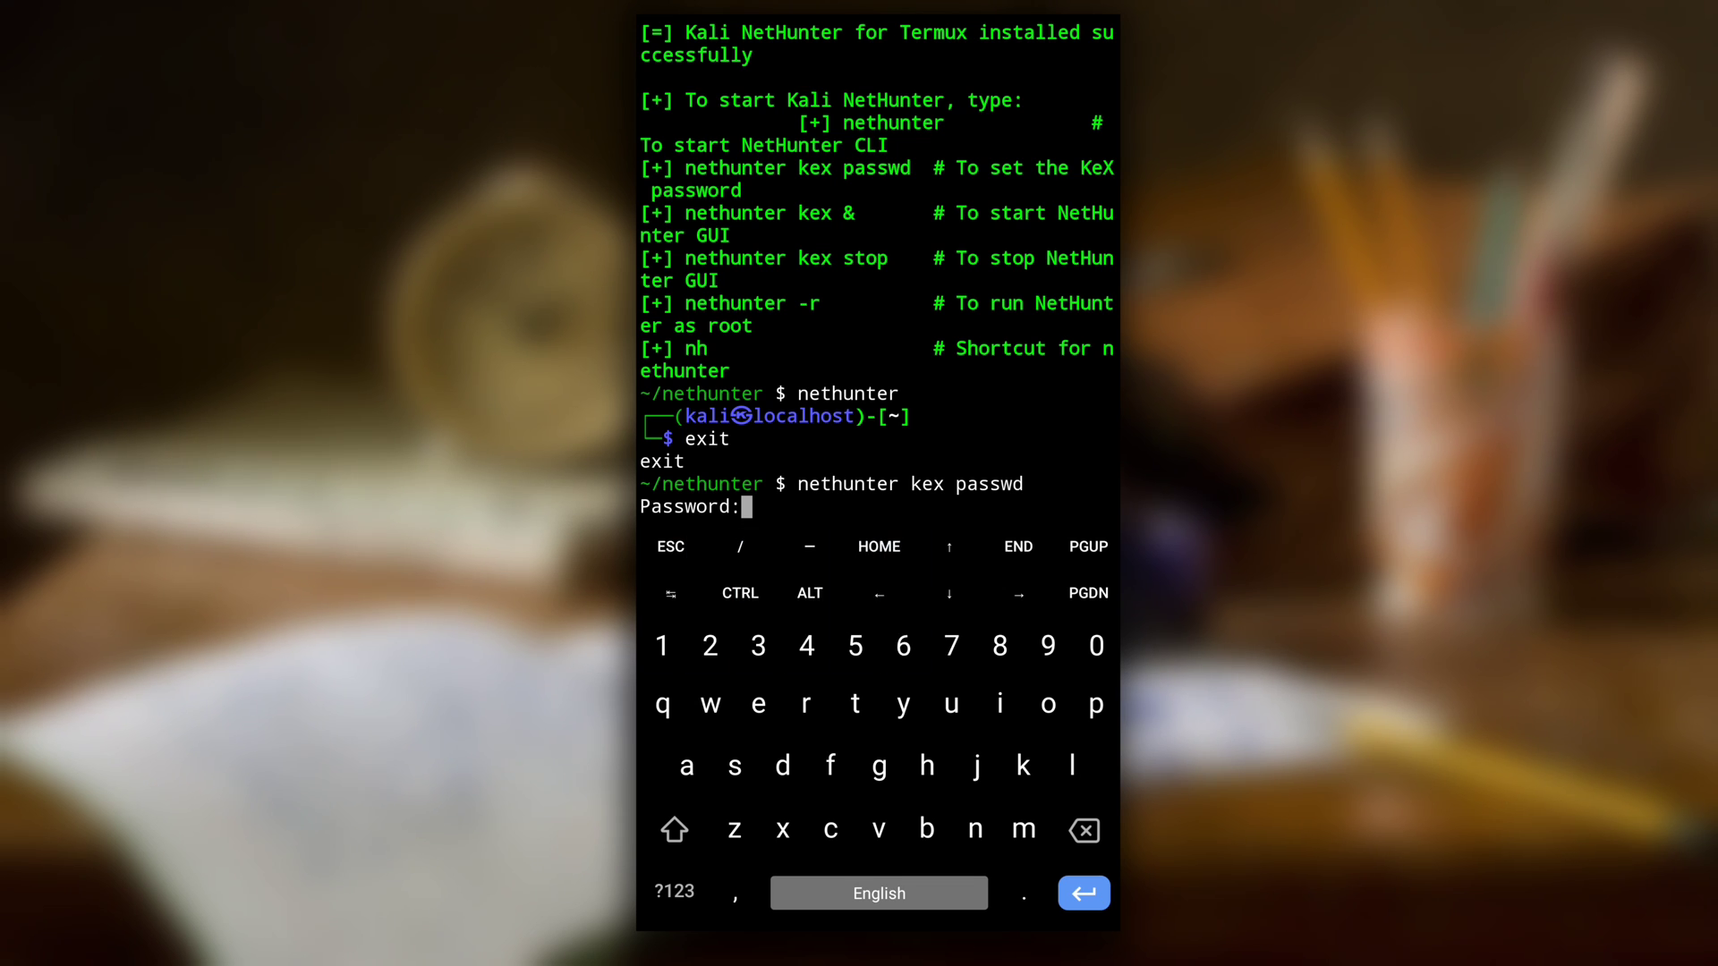
pyautogui.press('Return')
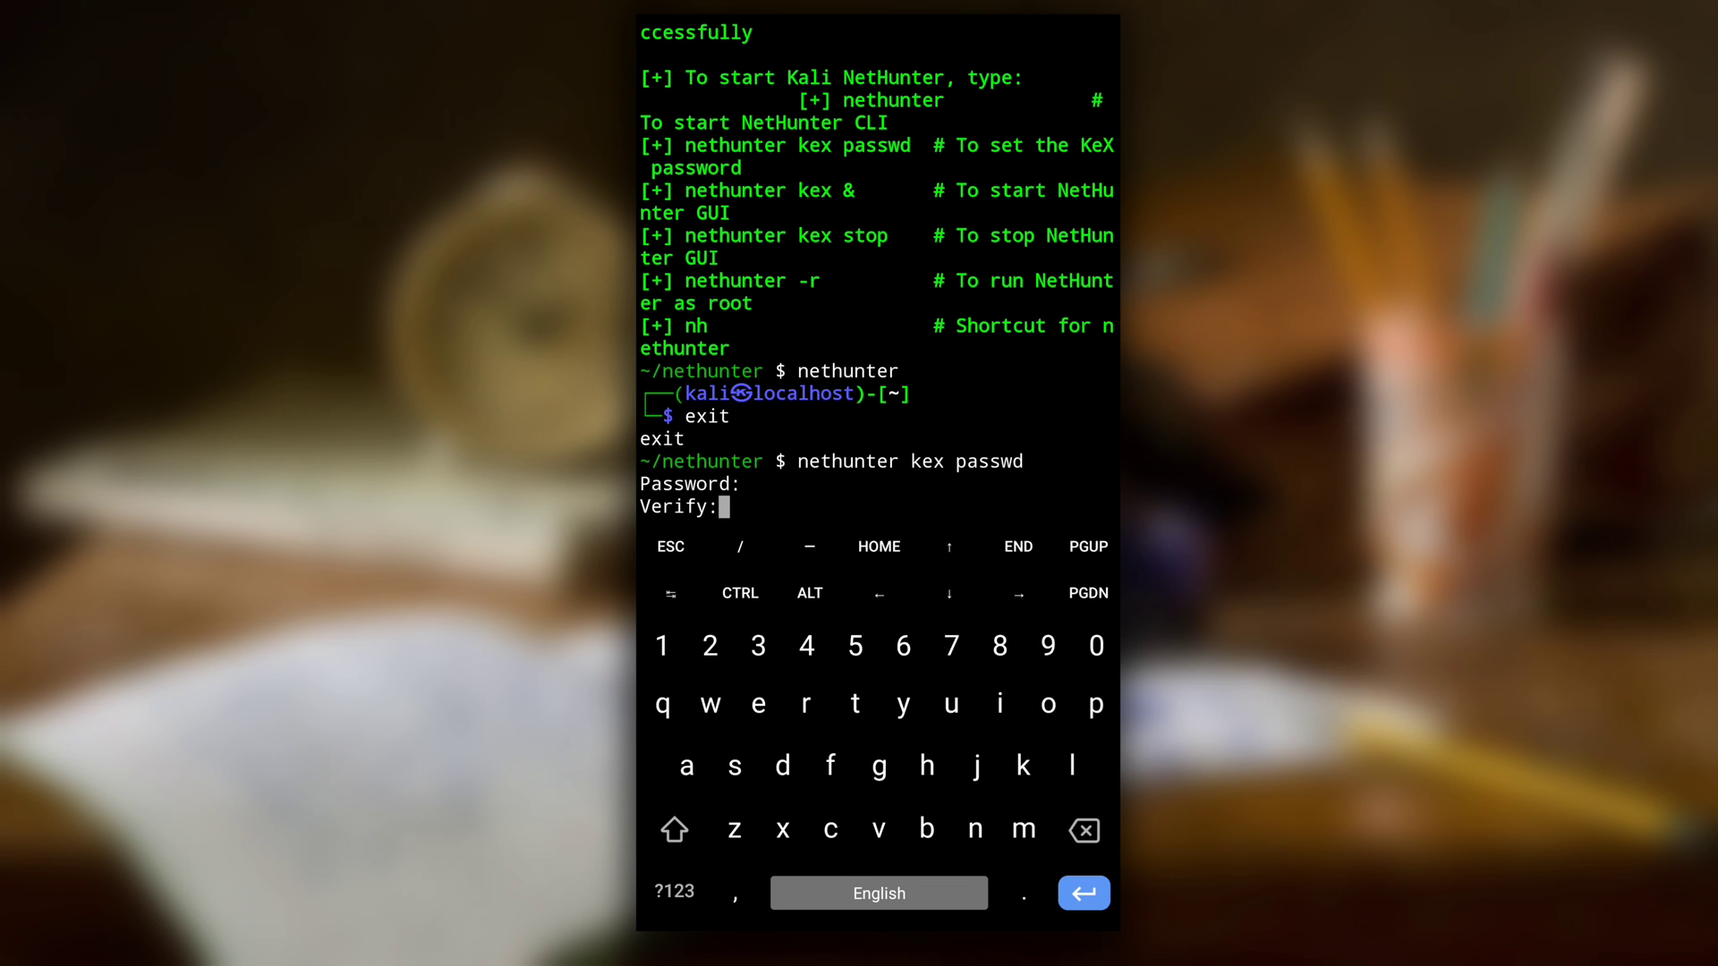
pyautogui.press('Return')
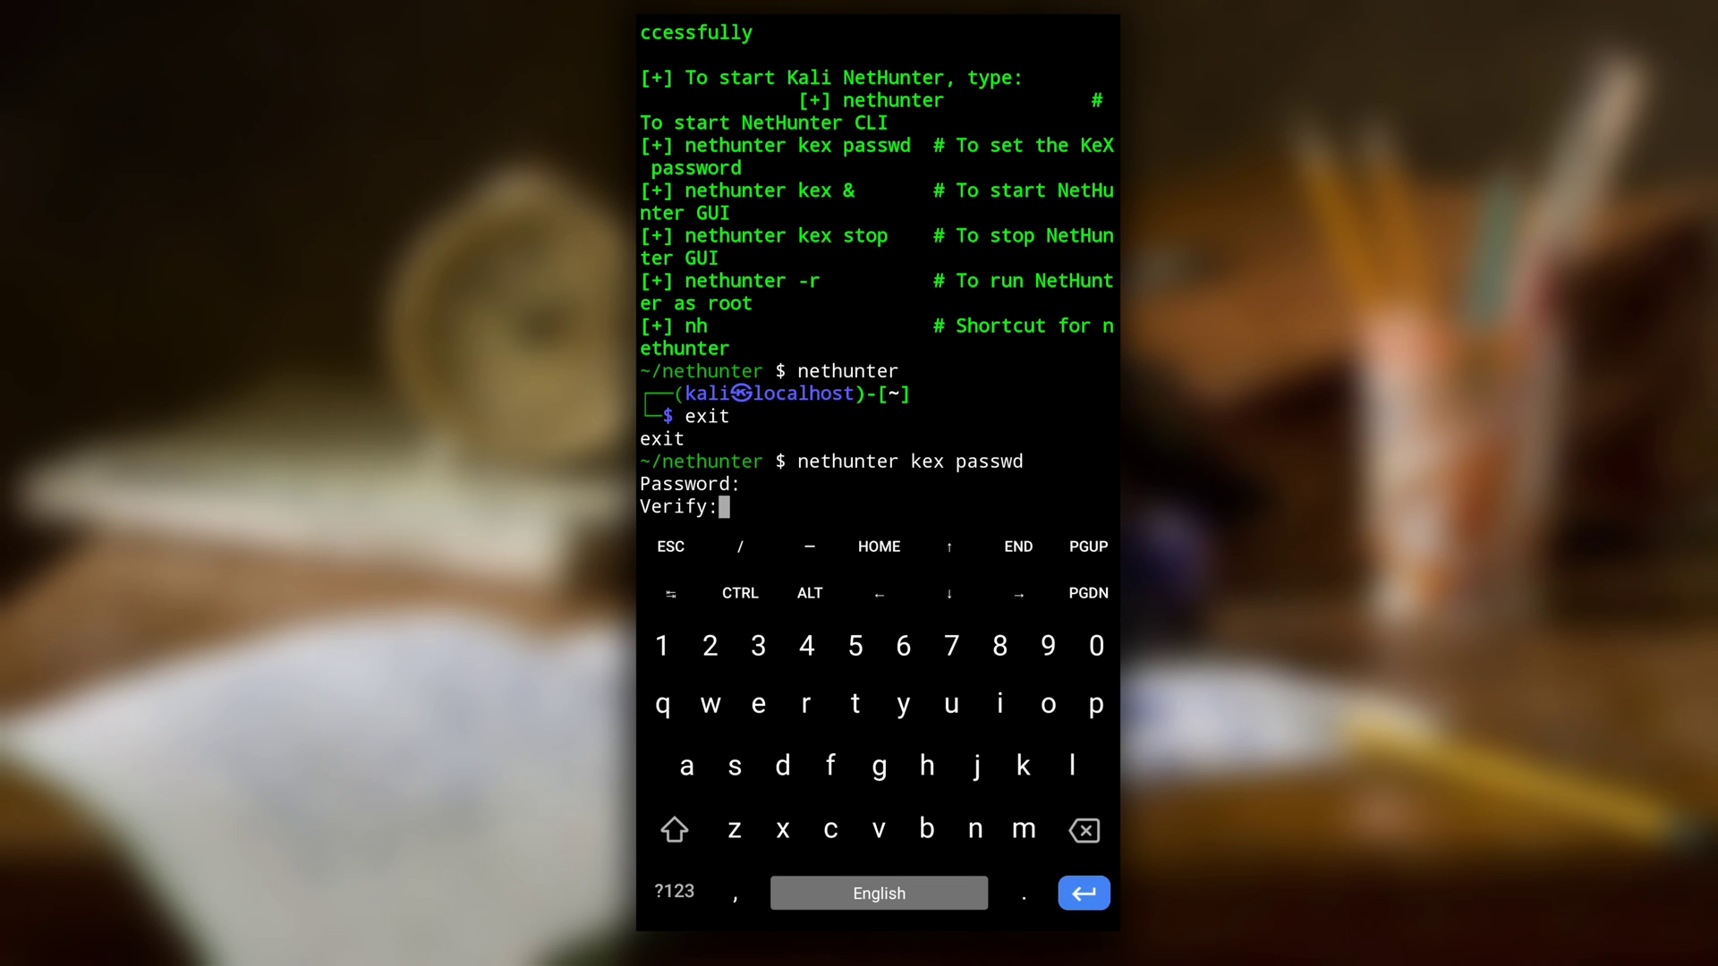
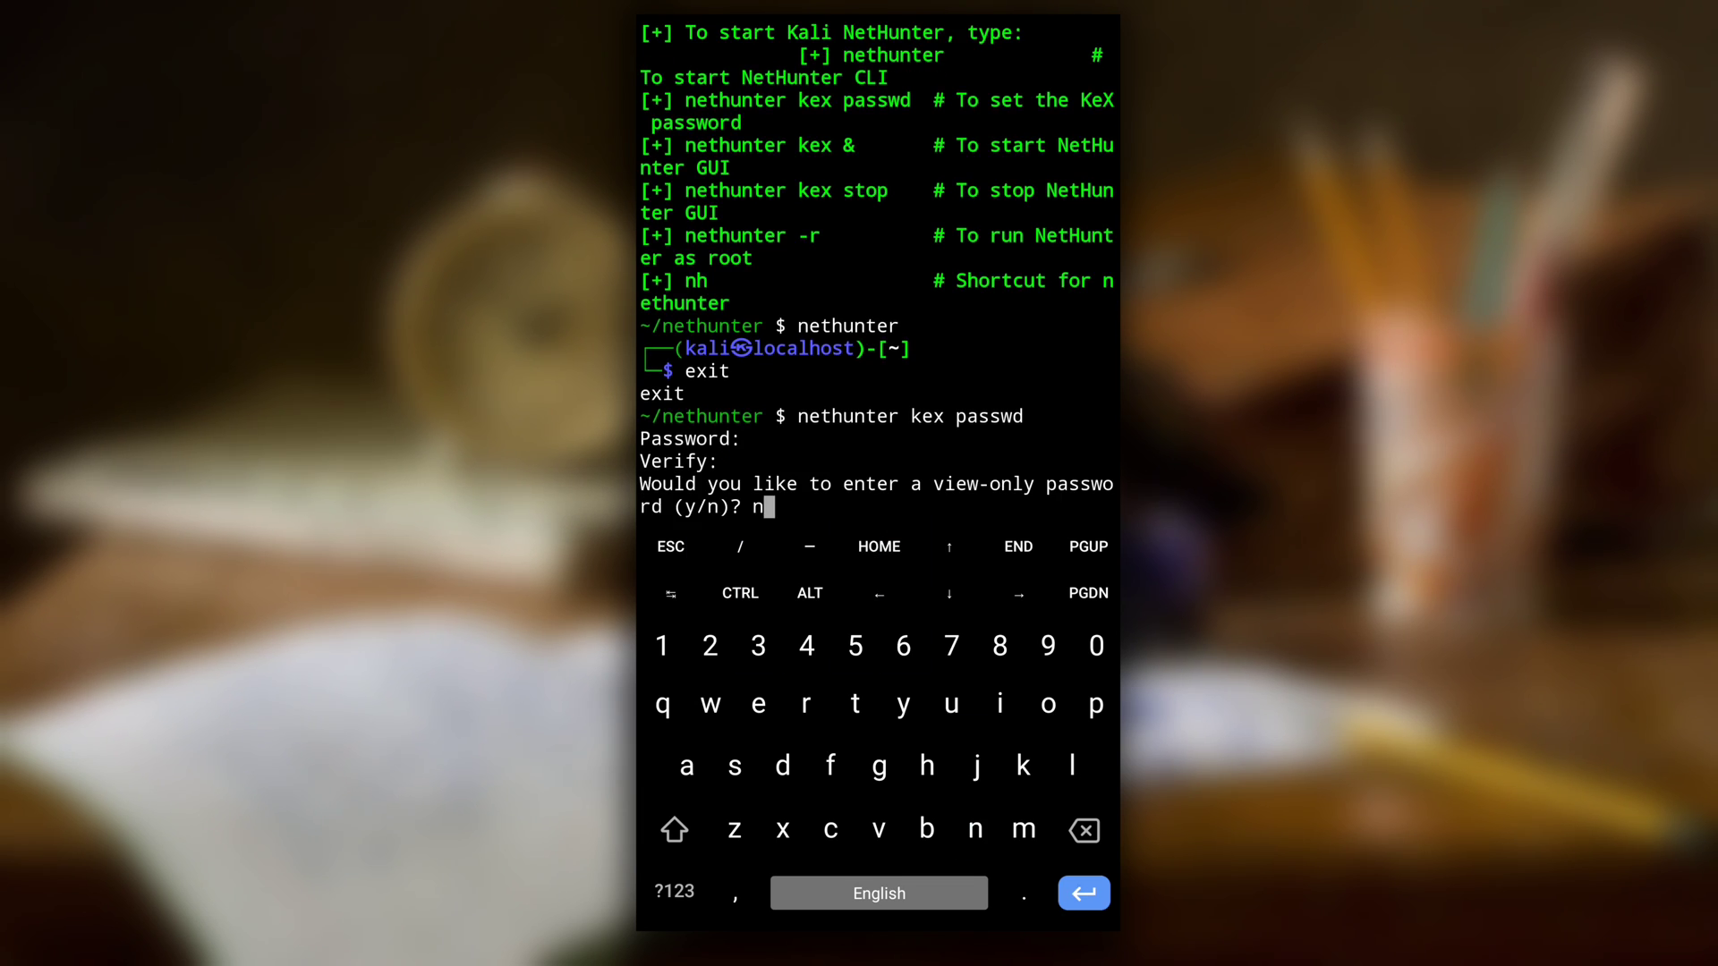
pyautogui.press('Return')
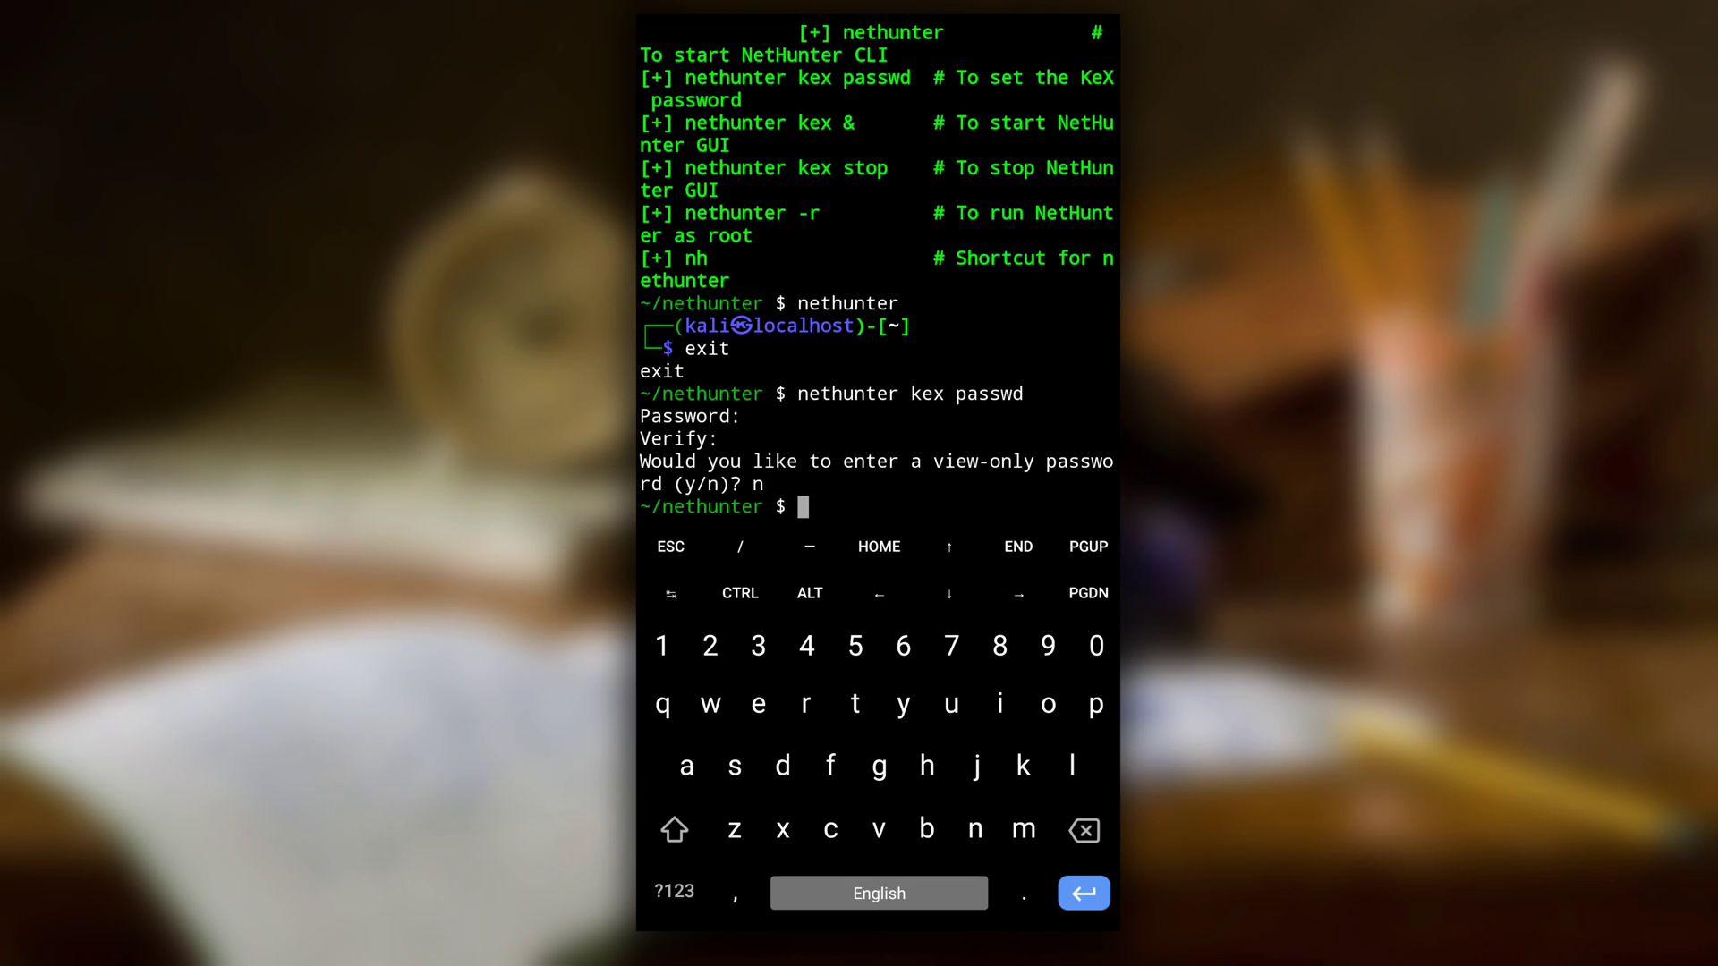
pyautogui.scroll(2, 877, 269)
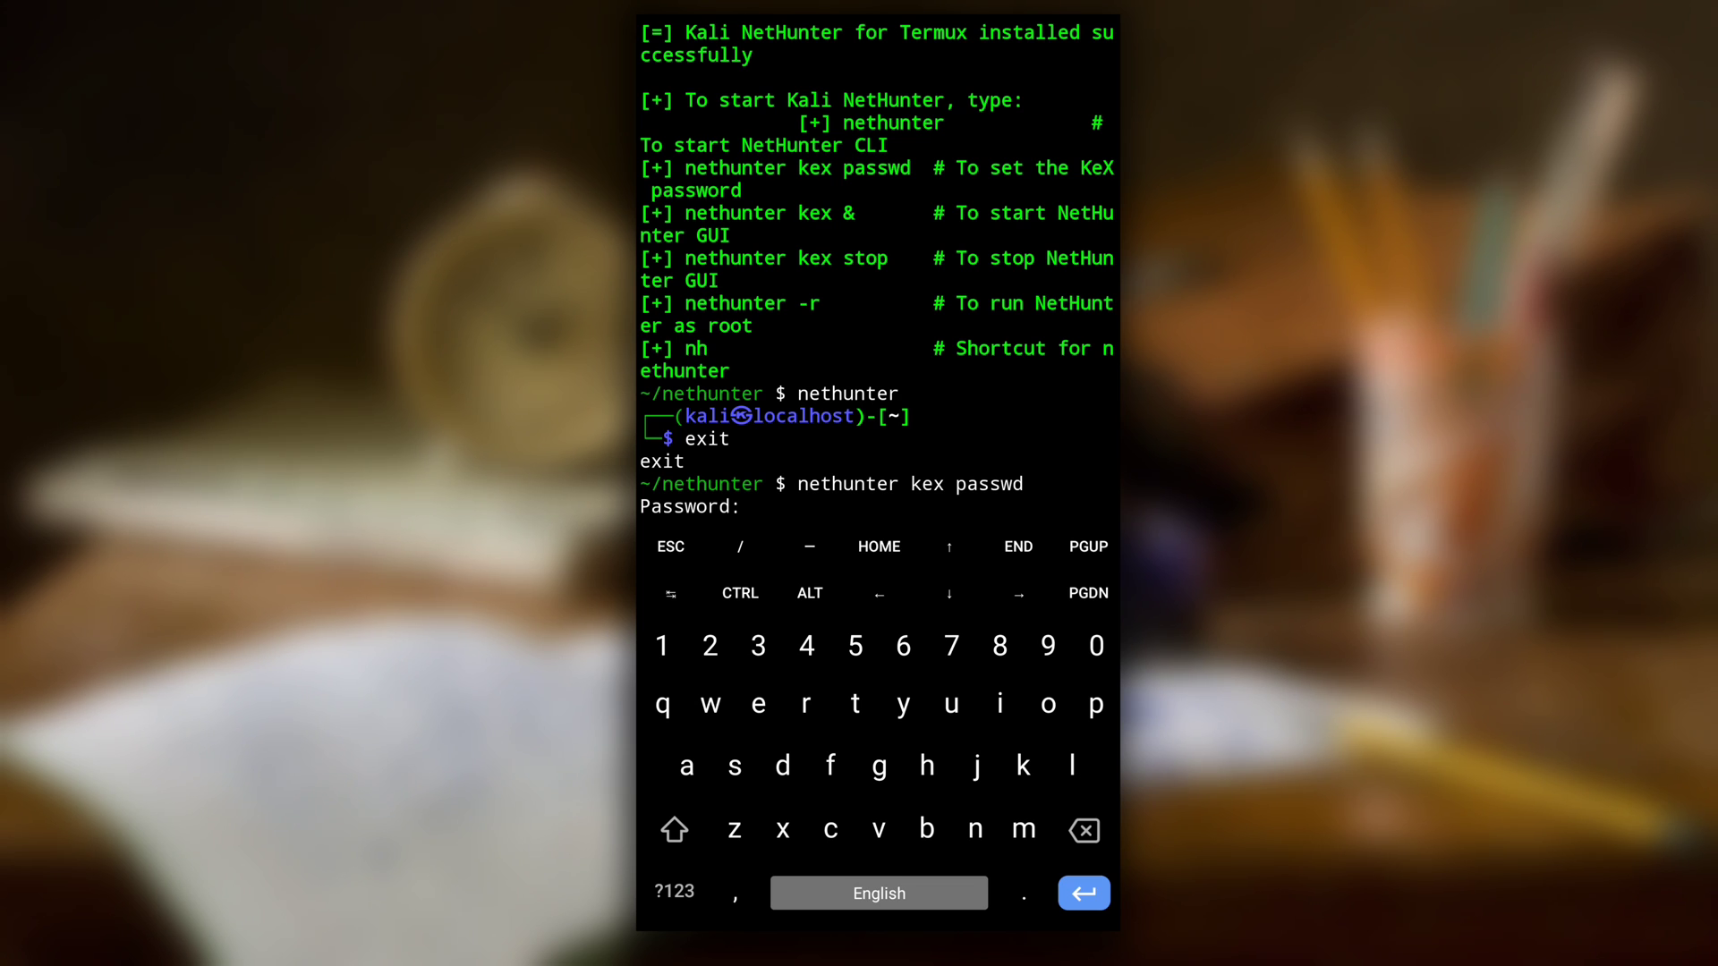
# Select and copy the 'nethunter kex &' command from the Termux output.
pyautogui.click(798, 213)
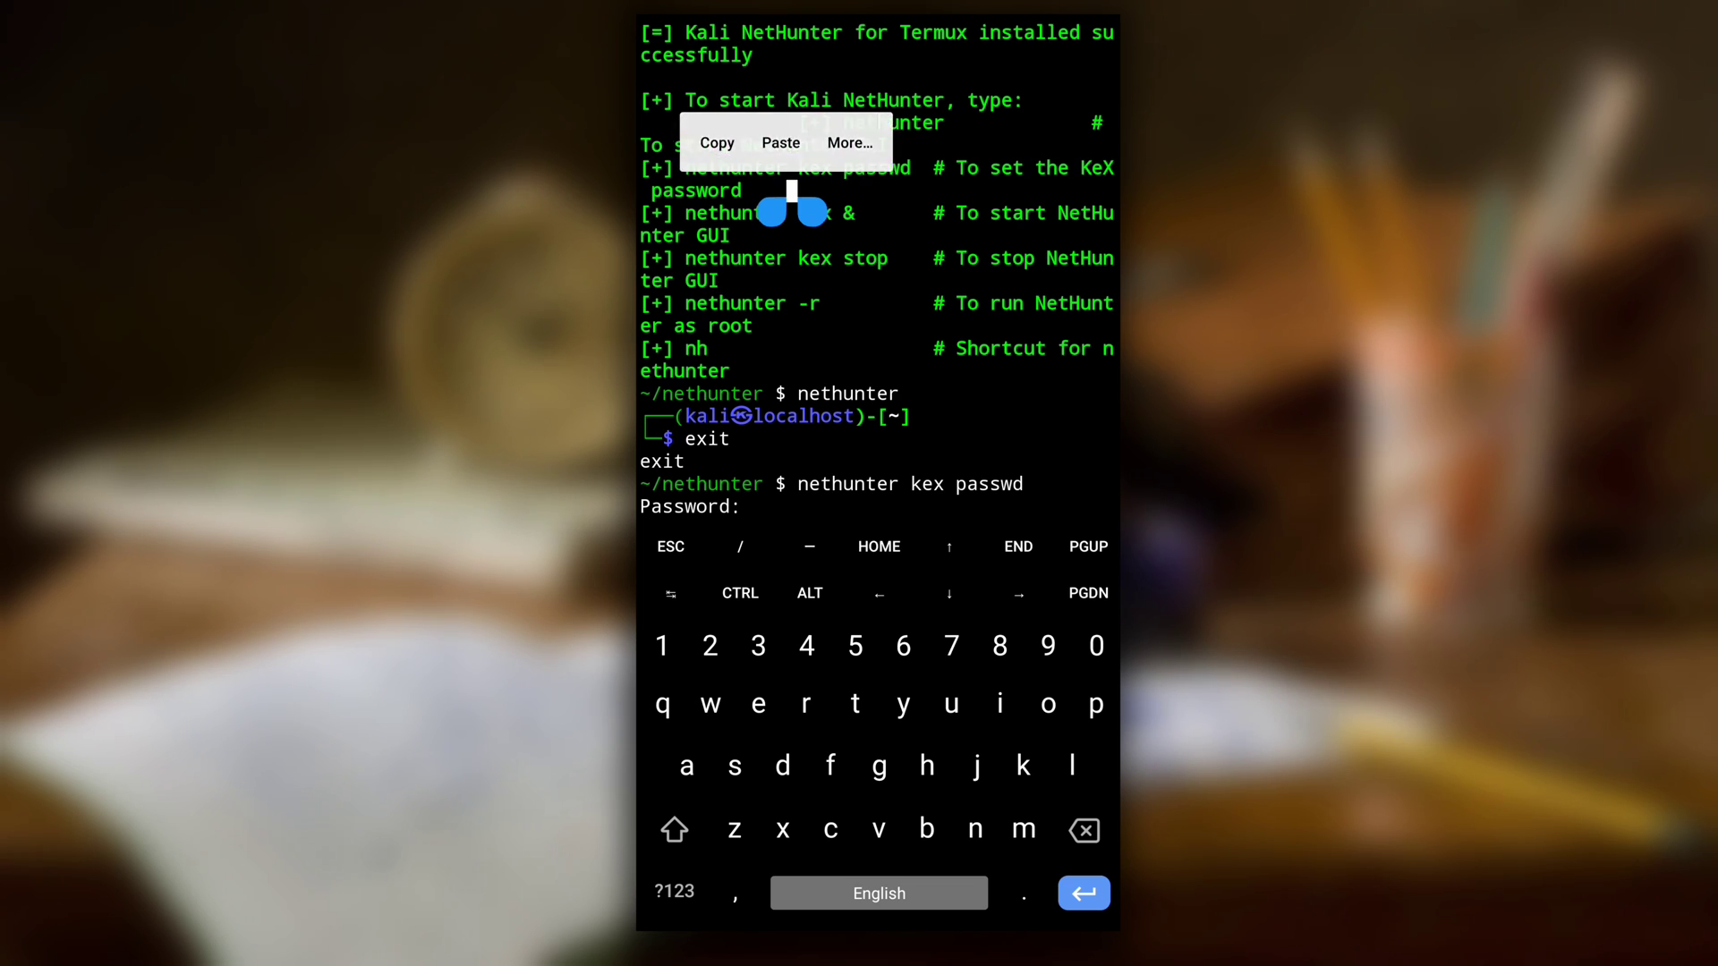
pyautogui.click(716, 143)
pyautogui.click(809, 212)
pyautogui.moveTo(783, 235); pyautogui.dragTo(687, 236)
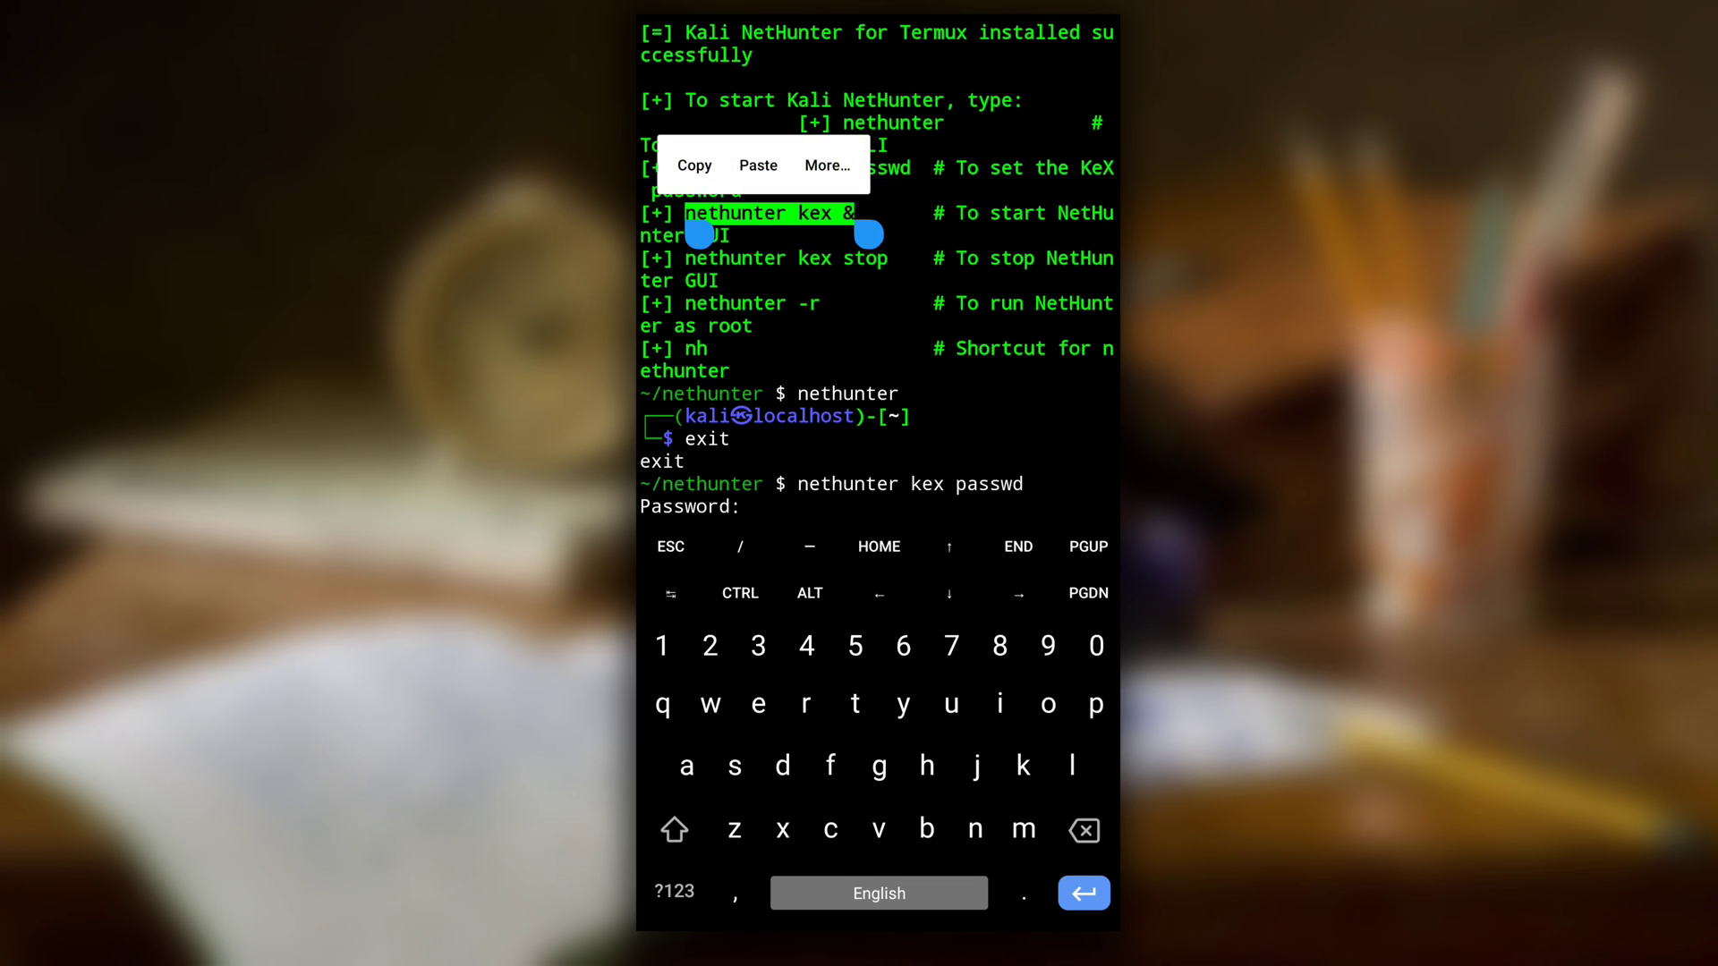
pyautogui.click(691, 166)
pyautogui.write('n')
# Paste and run 'nethunter kex &' to start KeX on display :1, then exit Termux.
pyautogui.press('Return')
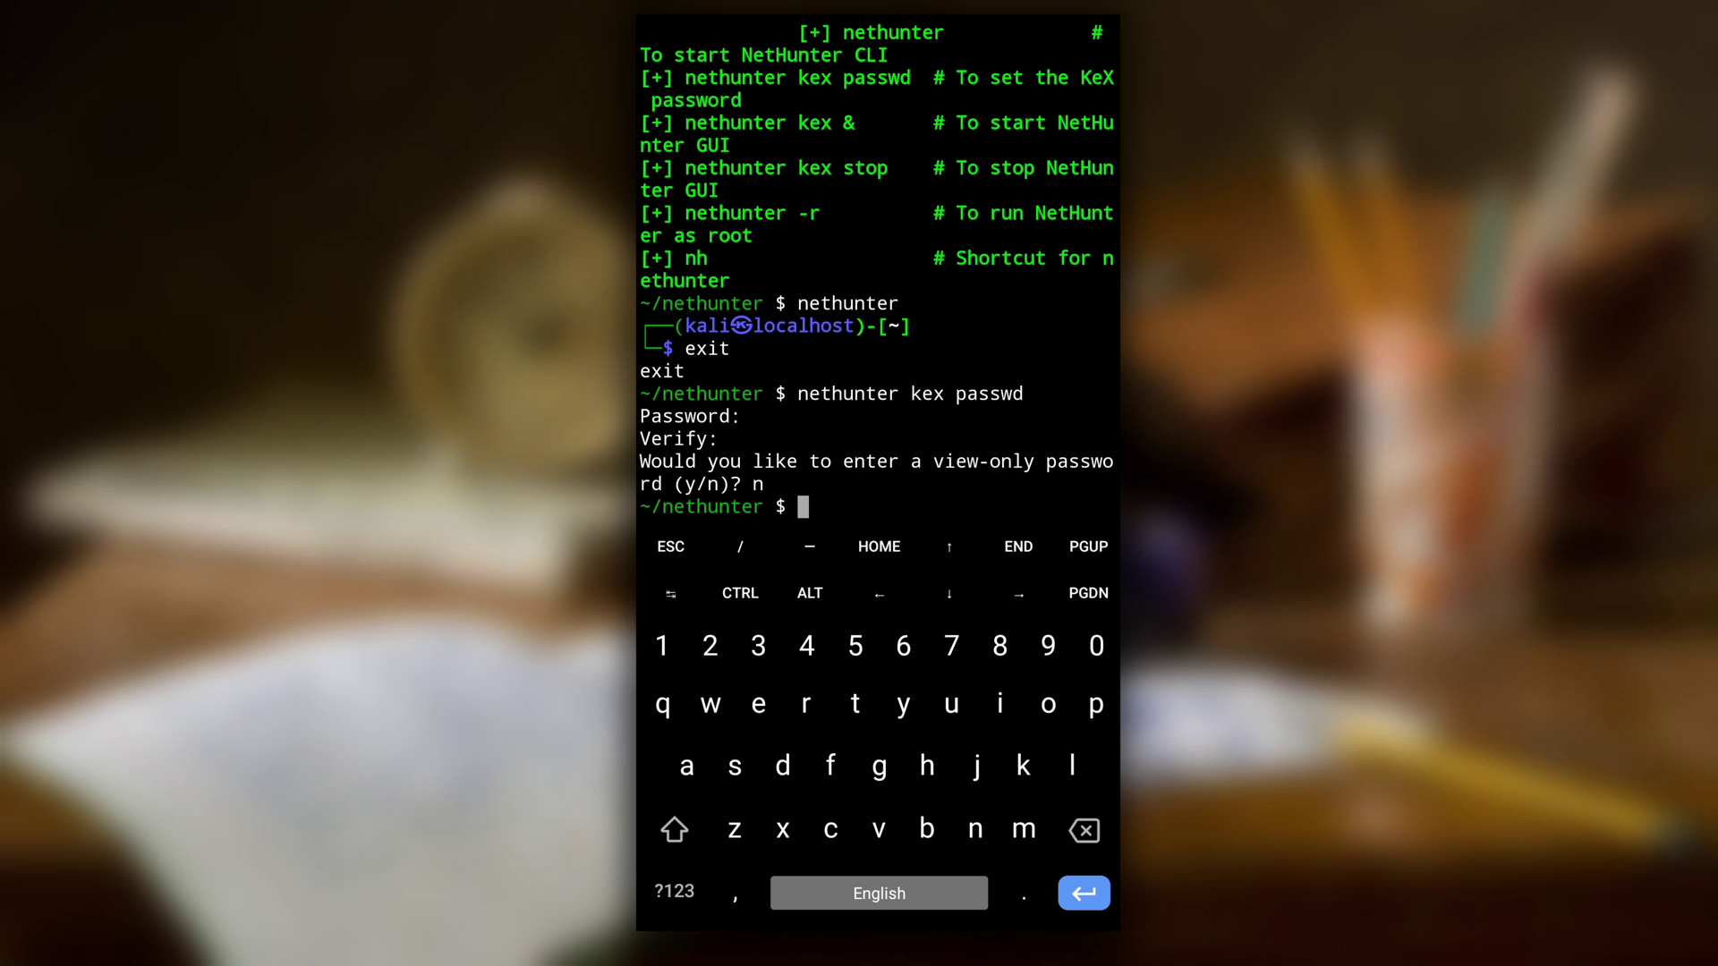
pyautogui.click(874, 460)
pyautogui.click(859, 412)
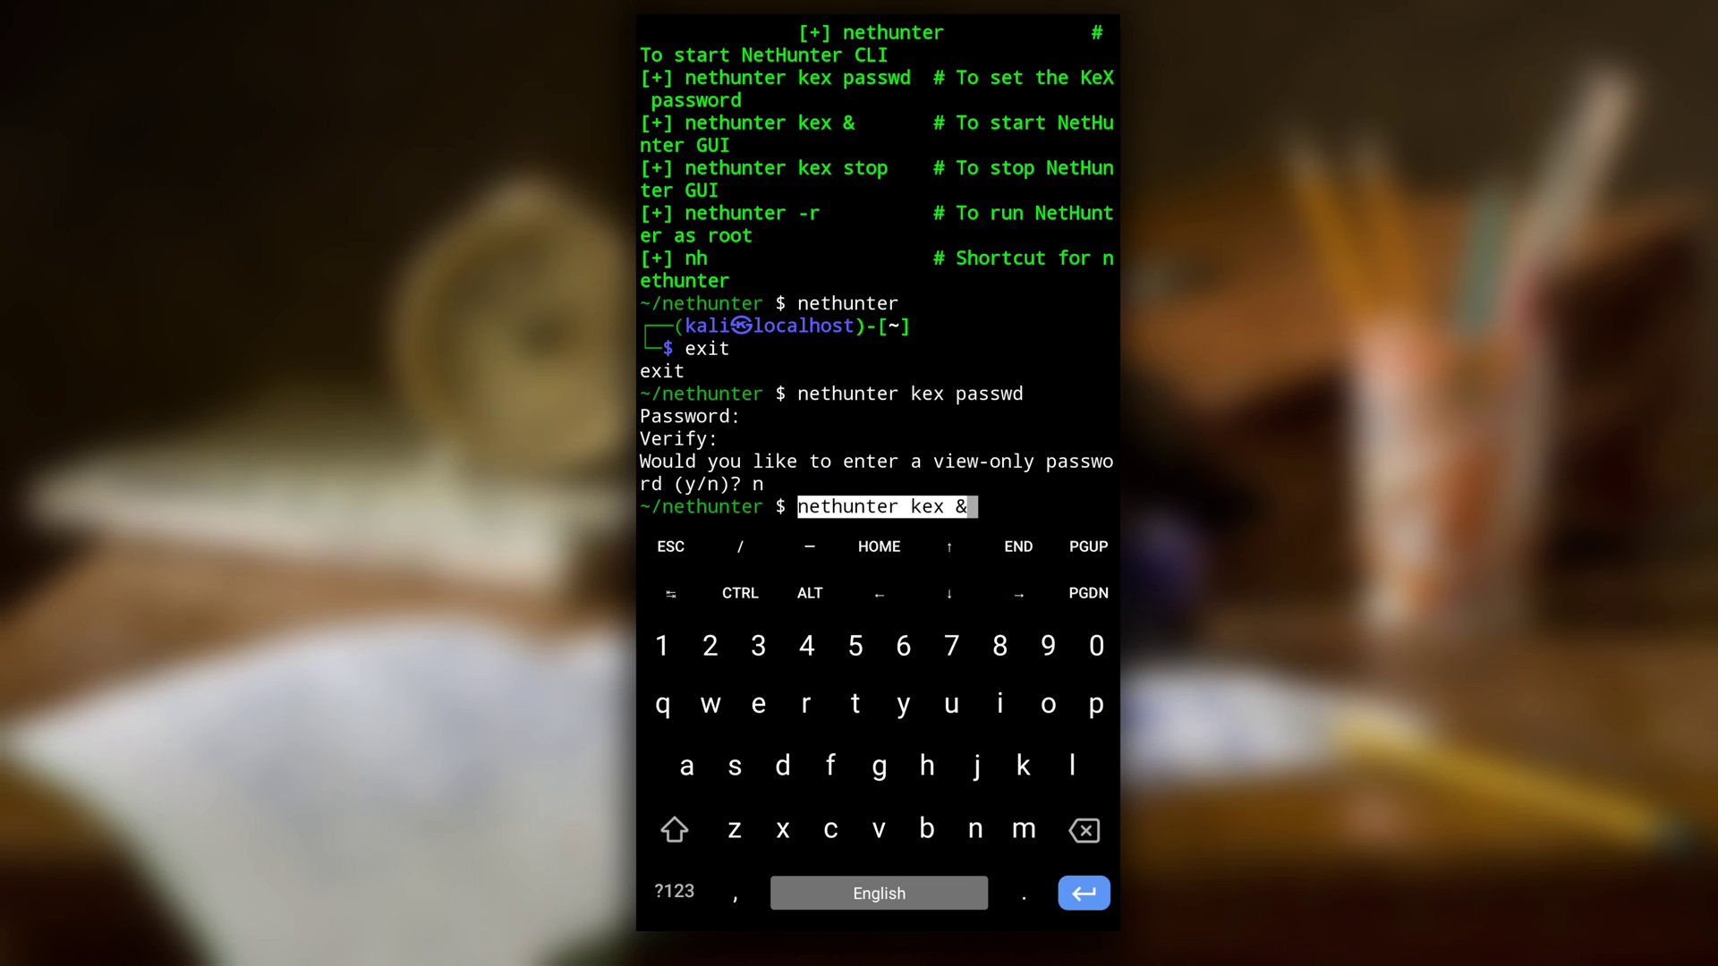
pyautogui.press('Return')
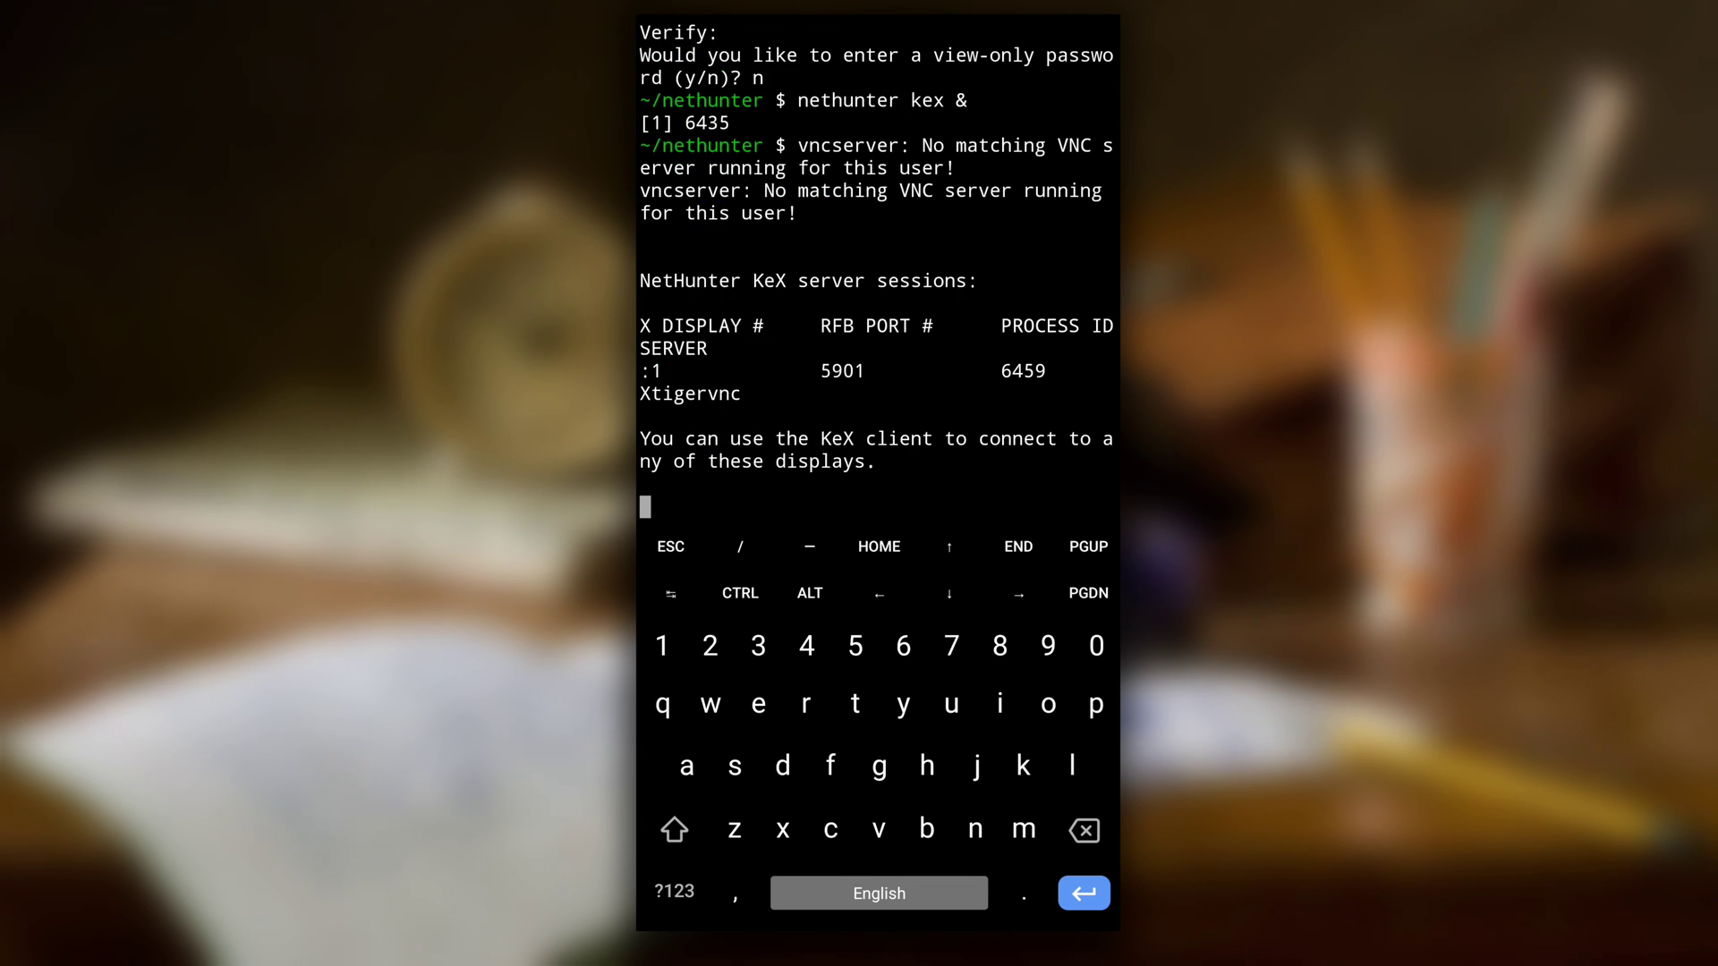
pyautogui.press('super')
pyautogui.moveTo(880, 820); pyautogui.dragTo(878, 335)
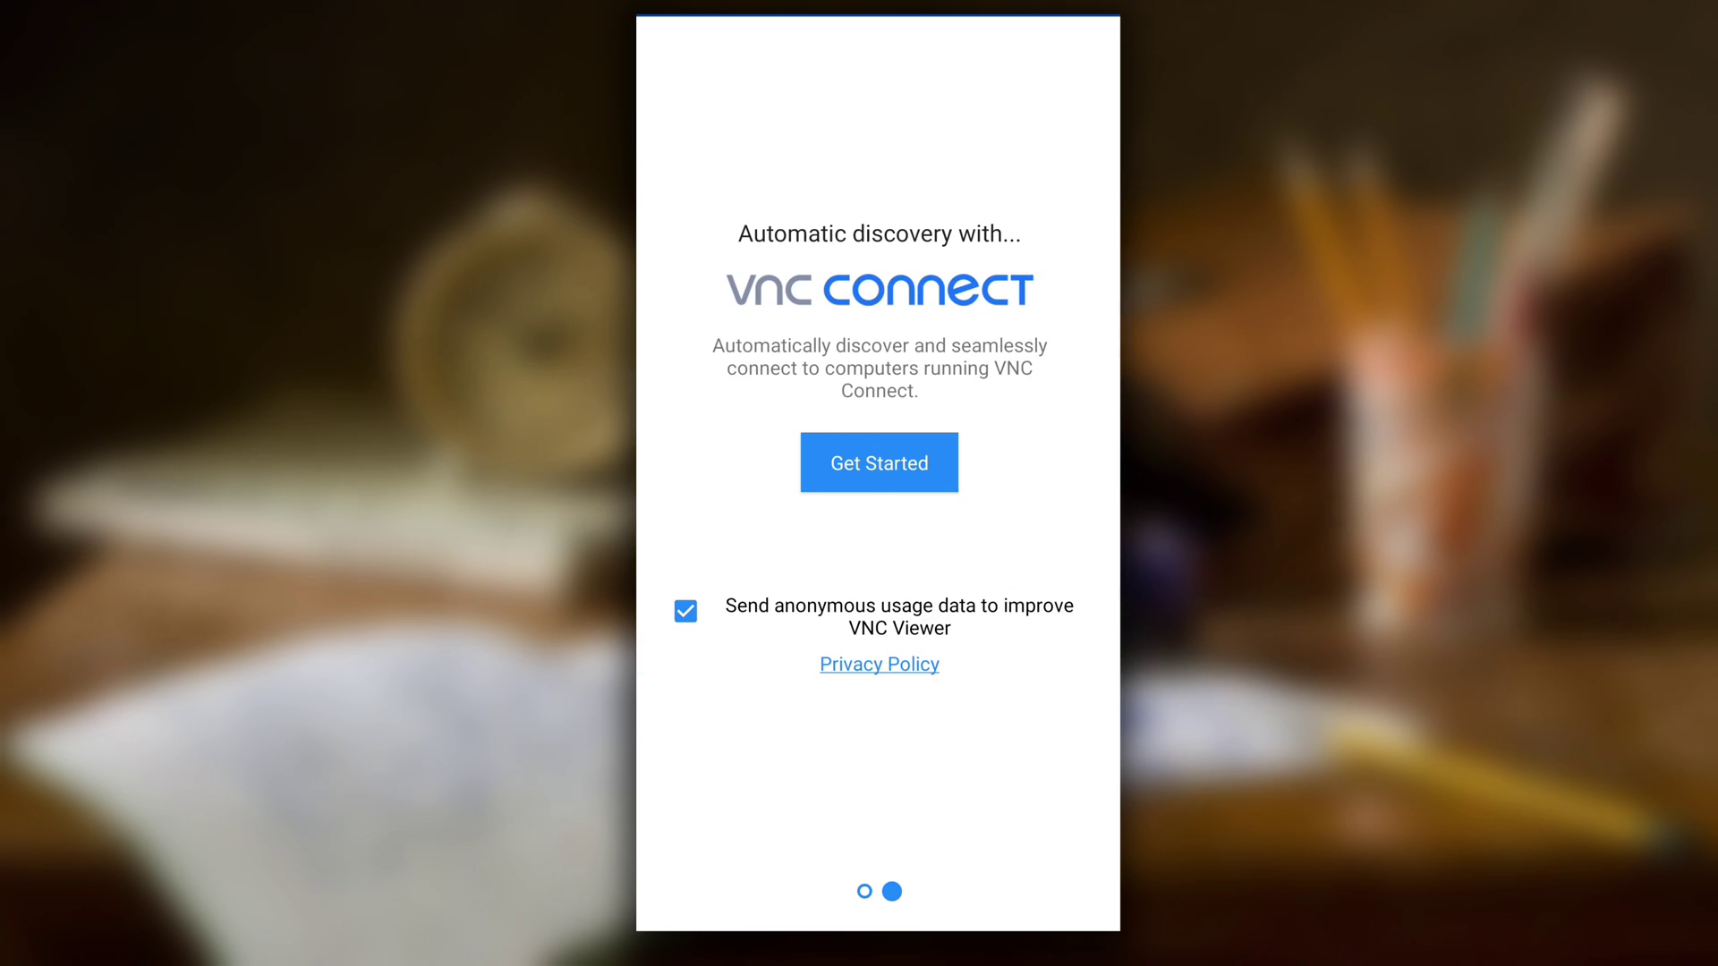
# Skip the VNC Viewer intro, declining anonymous usage data, and start a new connection.
pyautogui.click(685, 610)
pyautogui.click(880, 462)
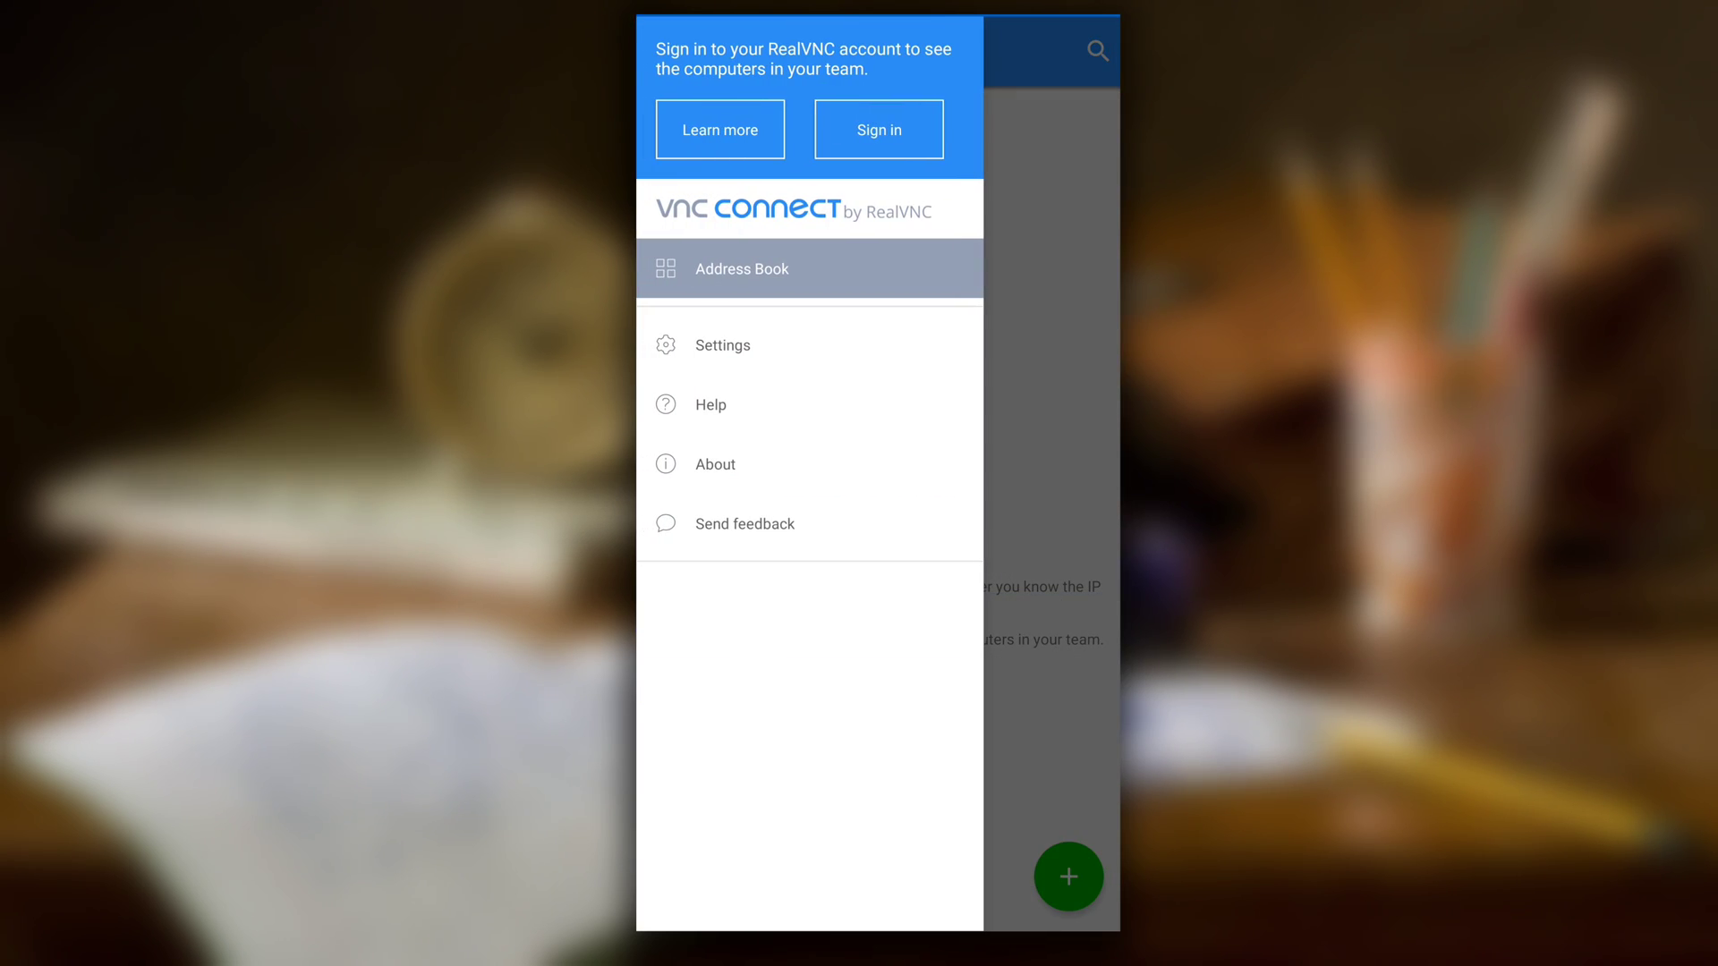
pyautogui.click(1068, 877)
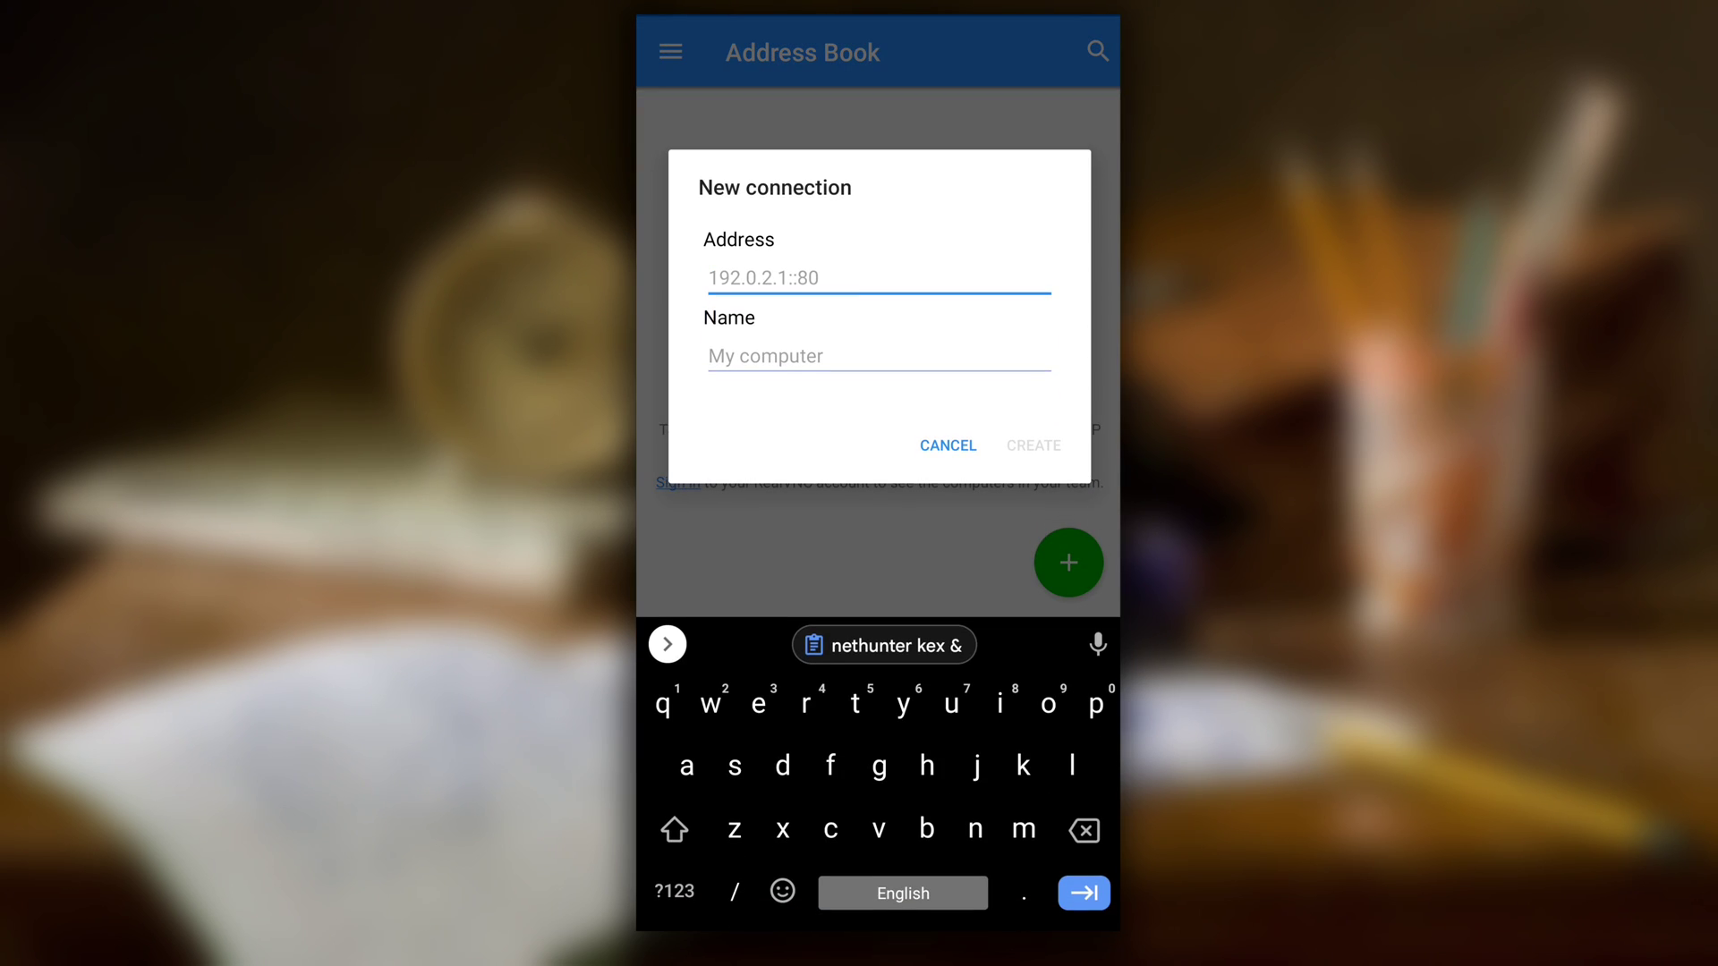
pyautogui.write('loca')
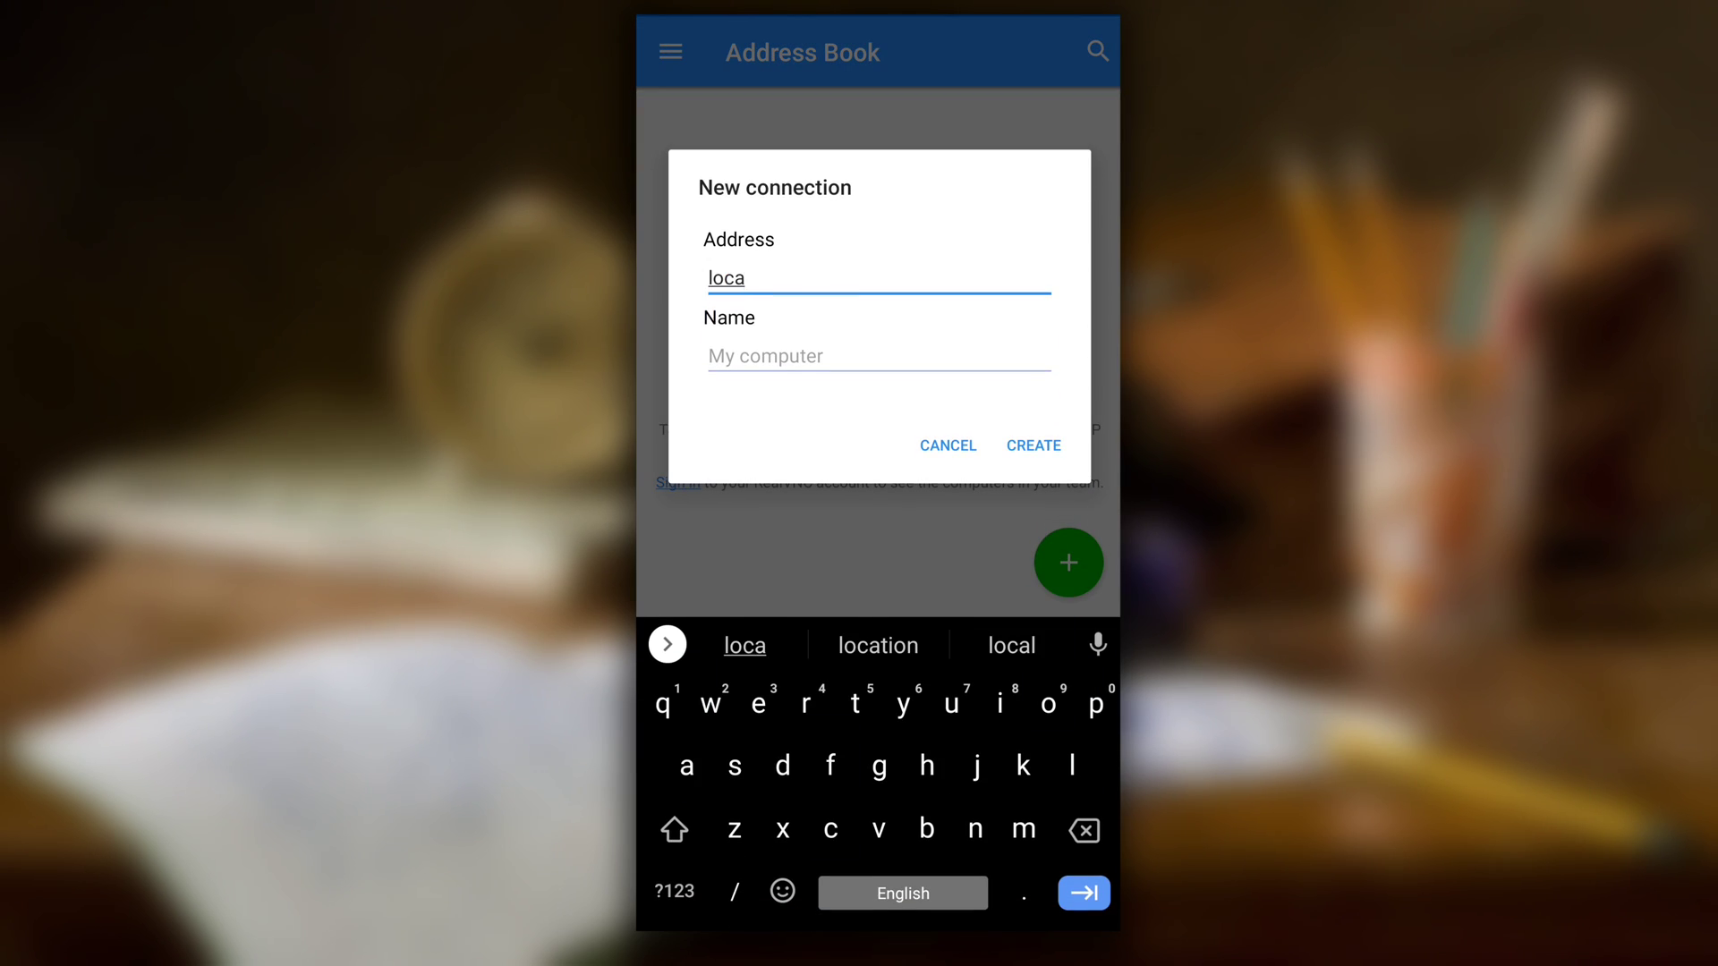
pyautogui.write('lhost')
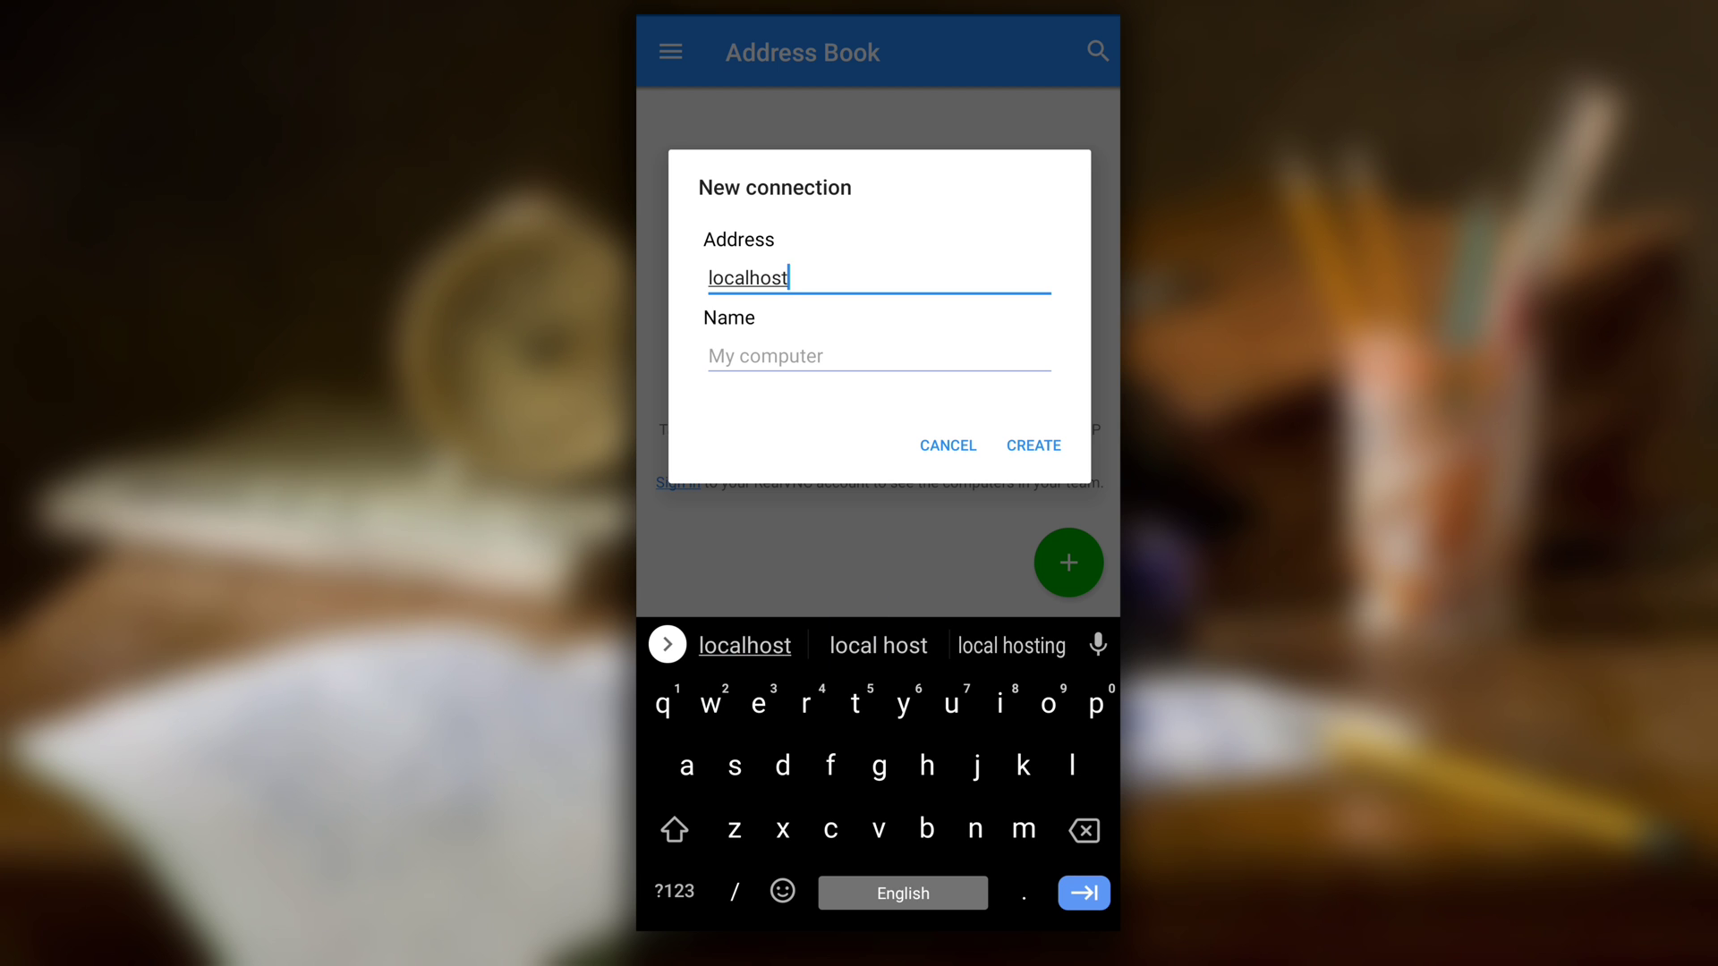
pyautogui.write(':')
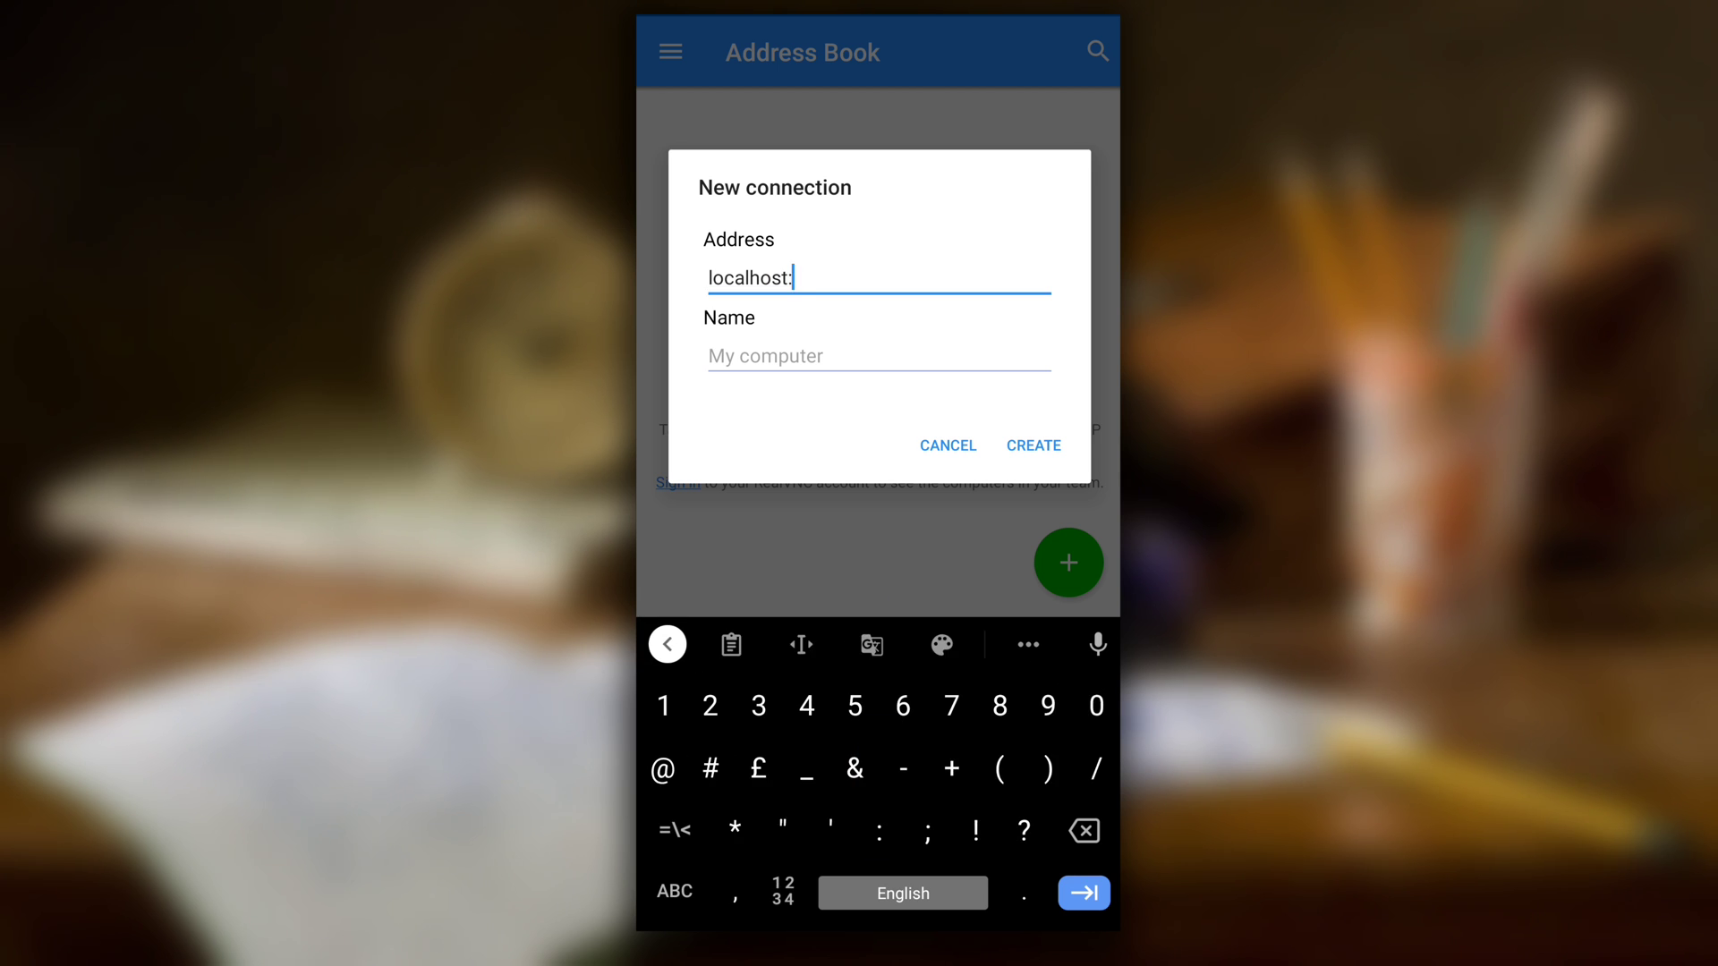
pyautogui.write('1')
# Enter localhost:1 as the address and fix the name to 'Kali Linux Nethuntet'.
pyautogui.press('Tab')
pyautogui.write('Ka')
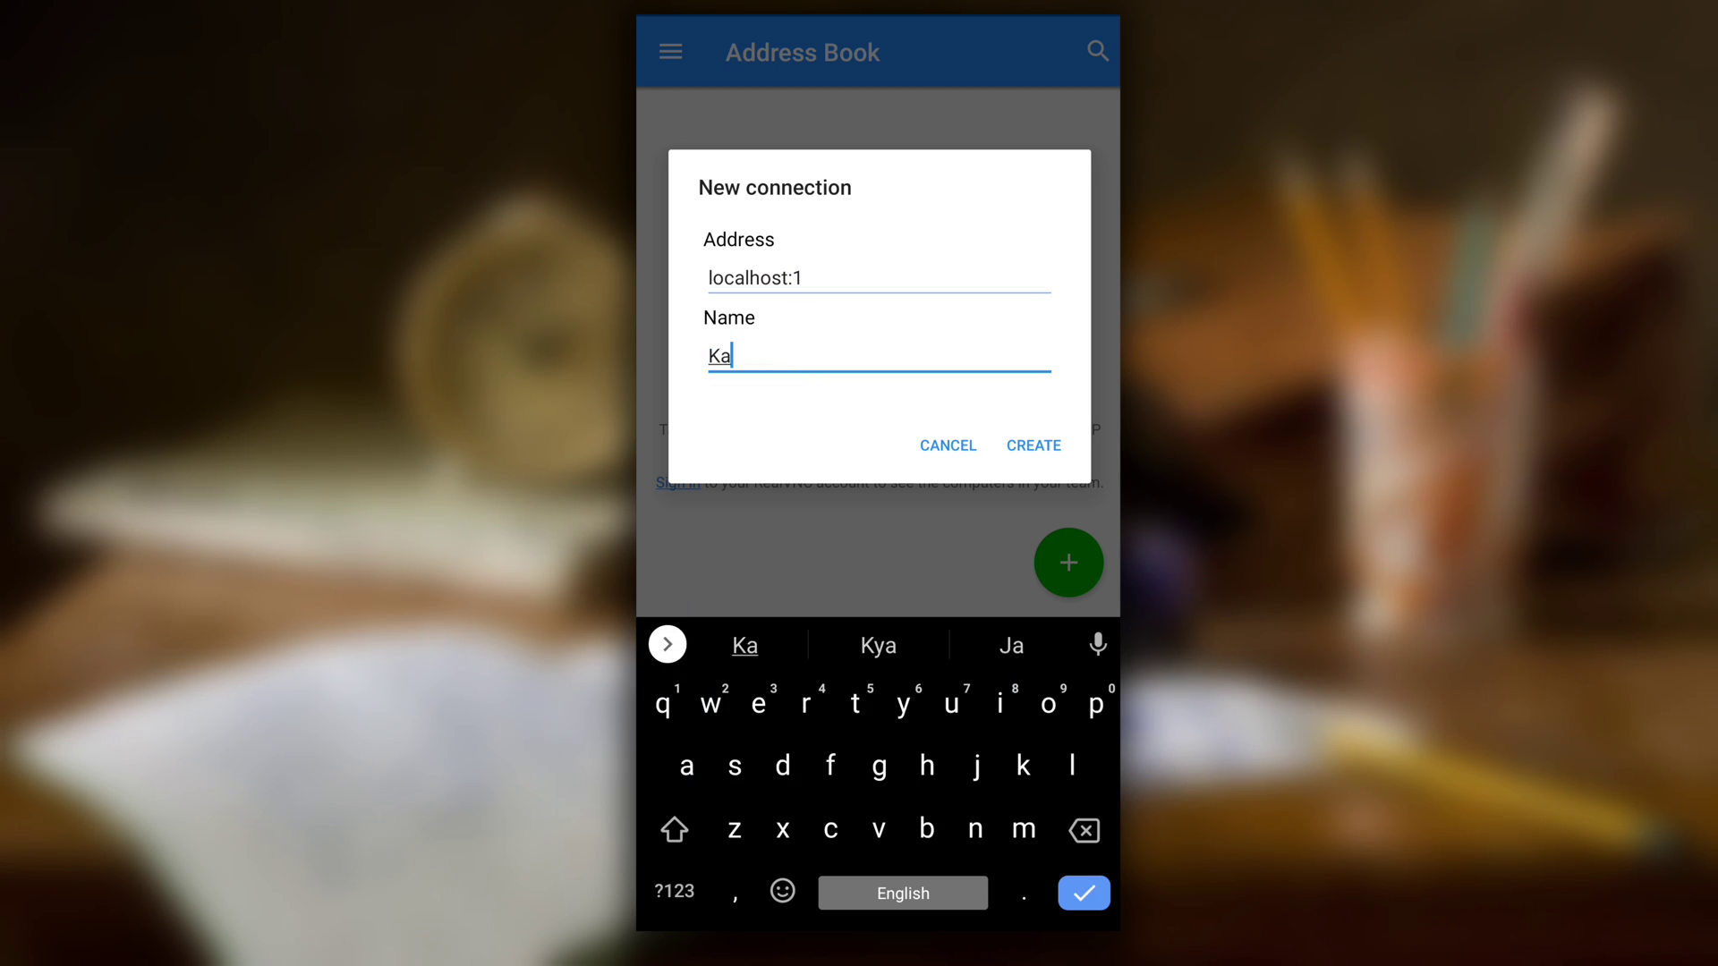
pyautogui.write('li Linux n')
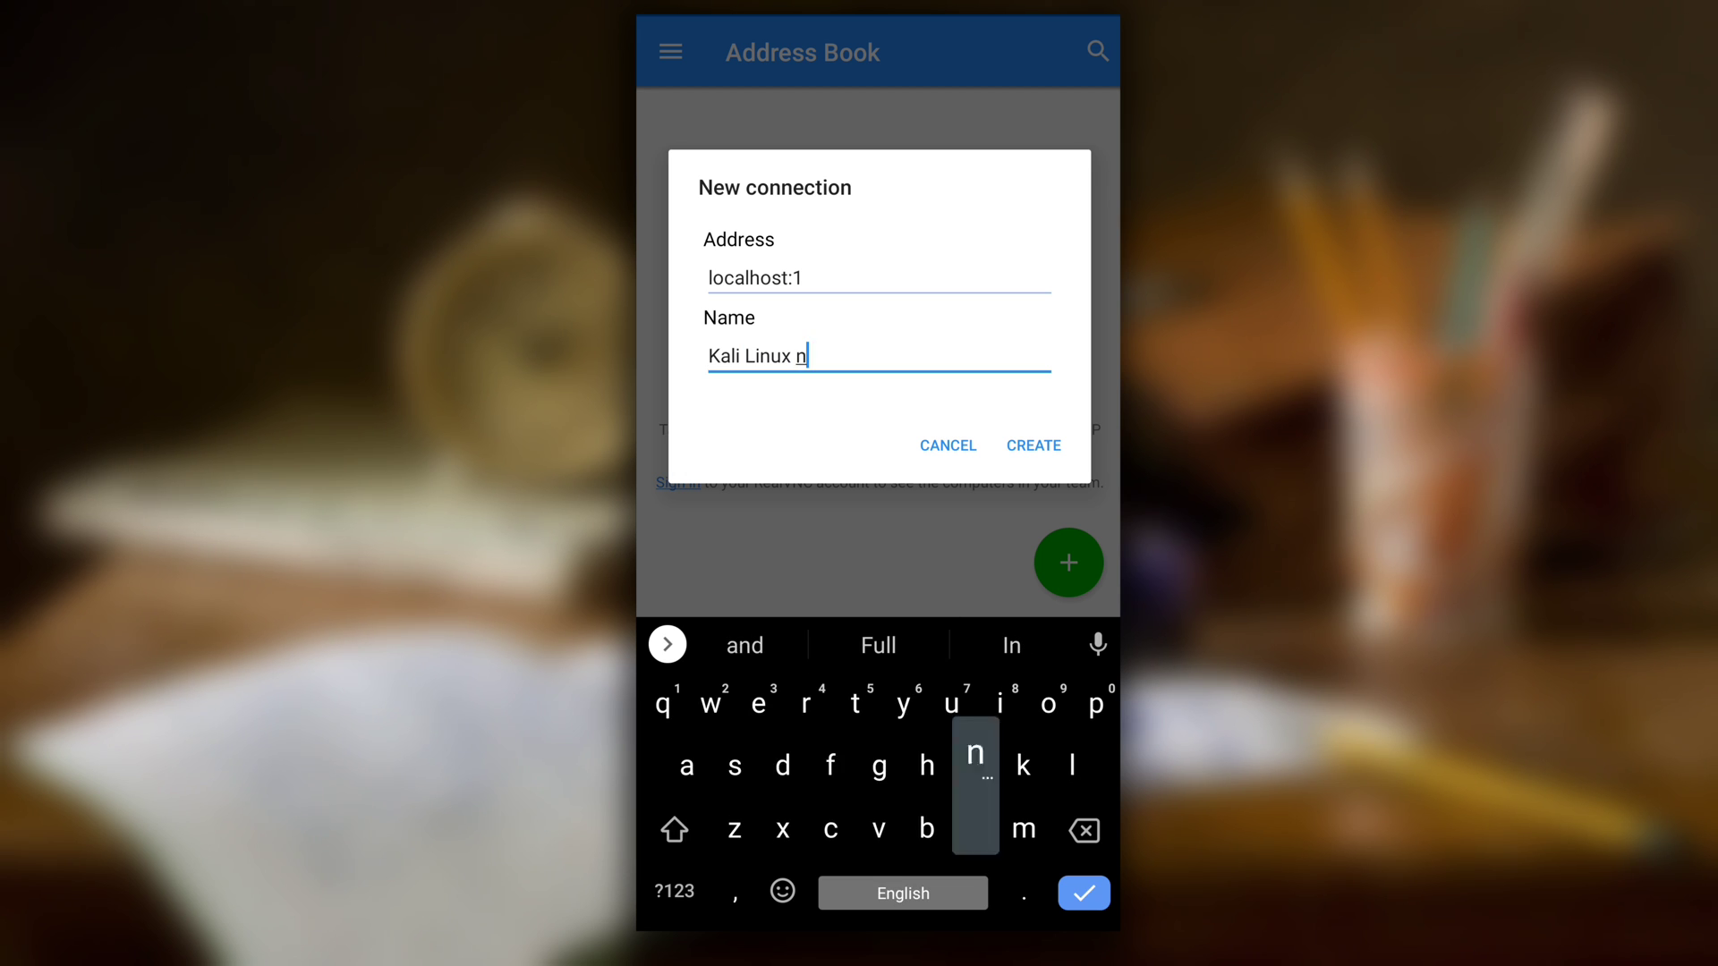
pyautogui.press('BackSpace')
pyautogui.press('BackSpace')
pyautogui.write('Neth')
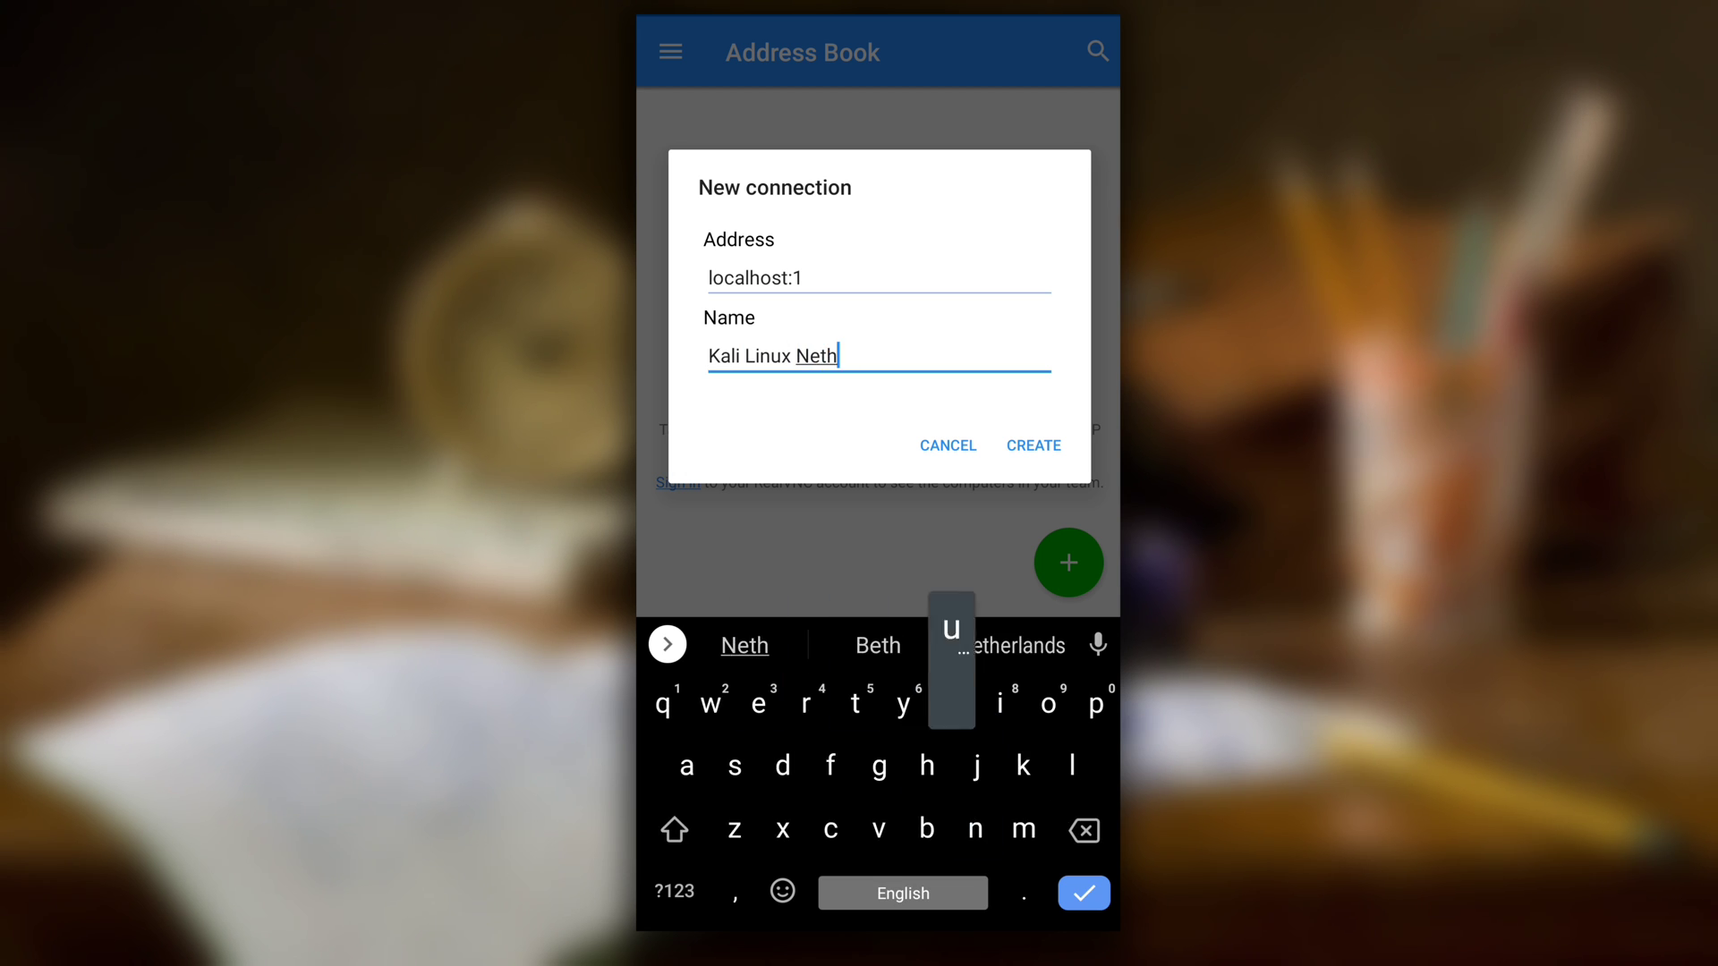
pyautogui.write('uun')
pyautogui.press('BackSpace')
pyautogui.press('BackSpace')
pyautogui.write('n')
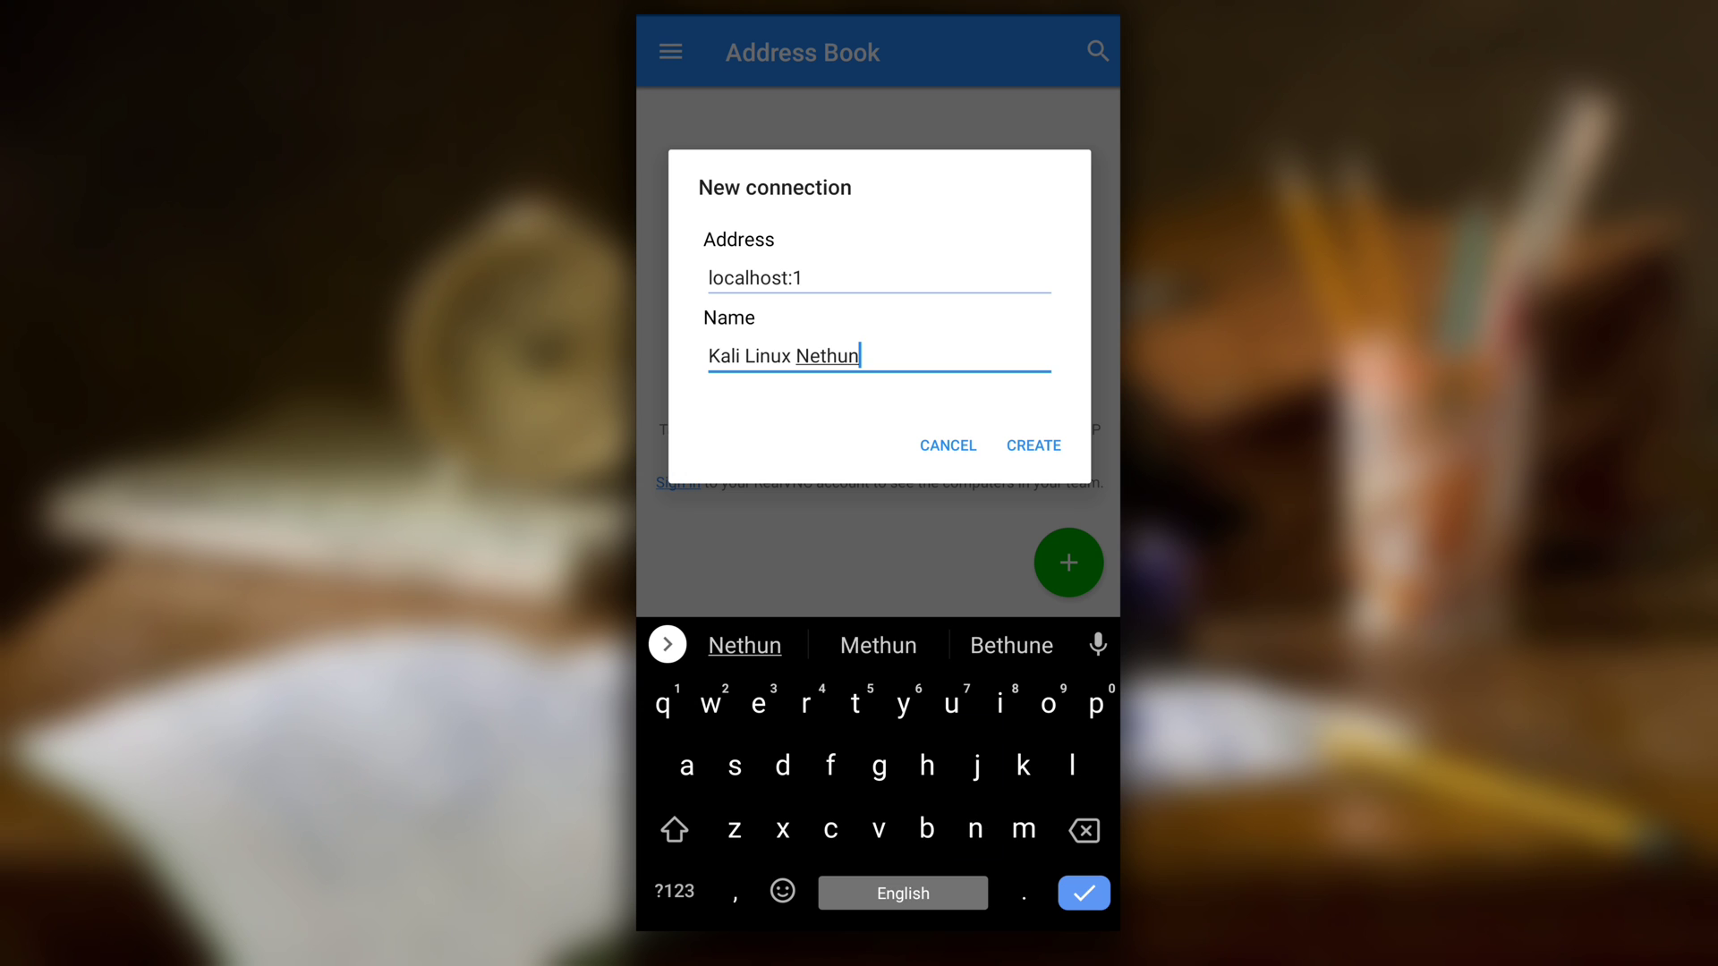
pyautogui.write('tet')
# Save the Kali Linux Nethuntet connection and set its picture quality to High.
pyautogui.click(1033, 444)
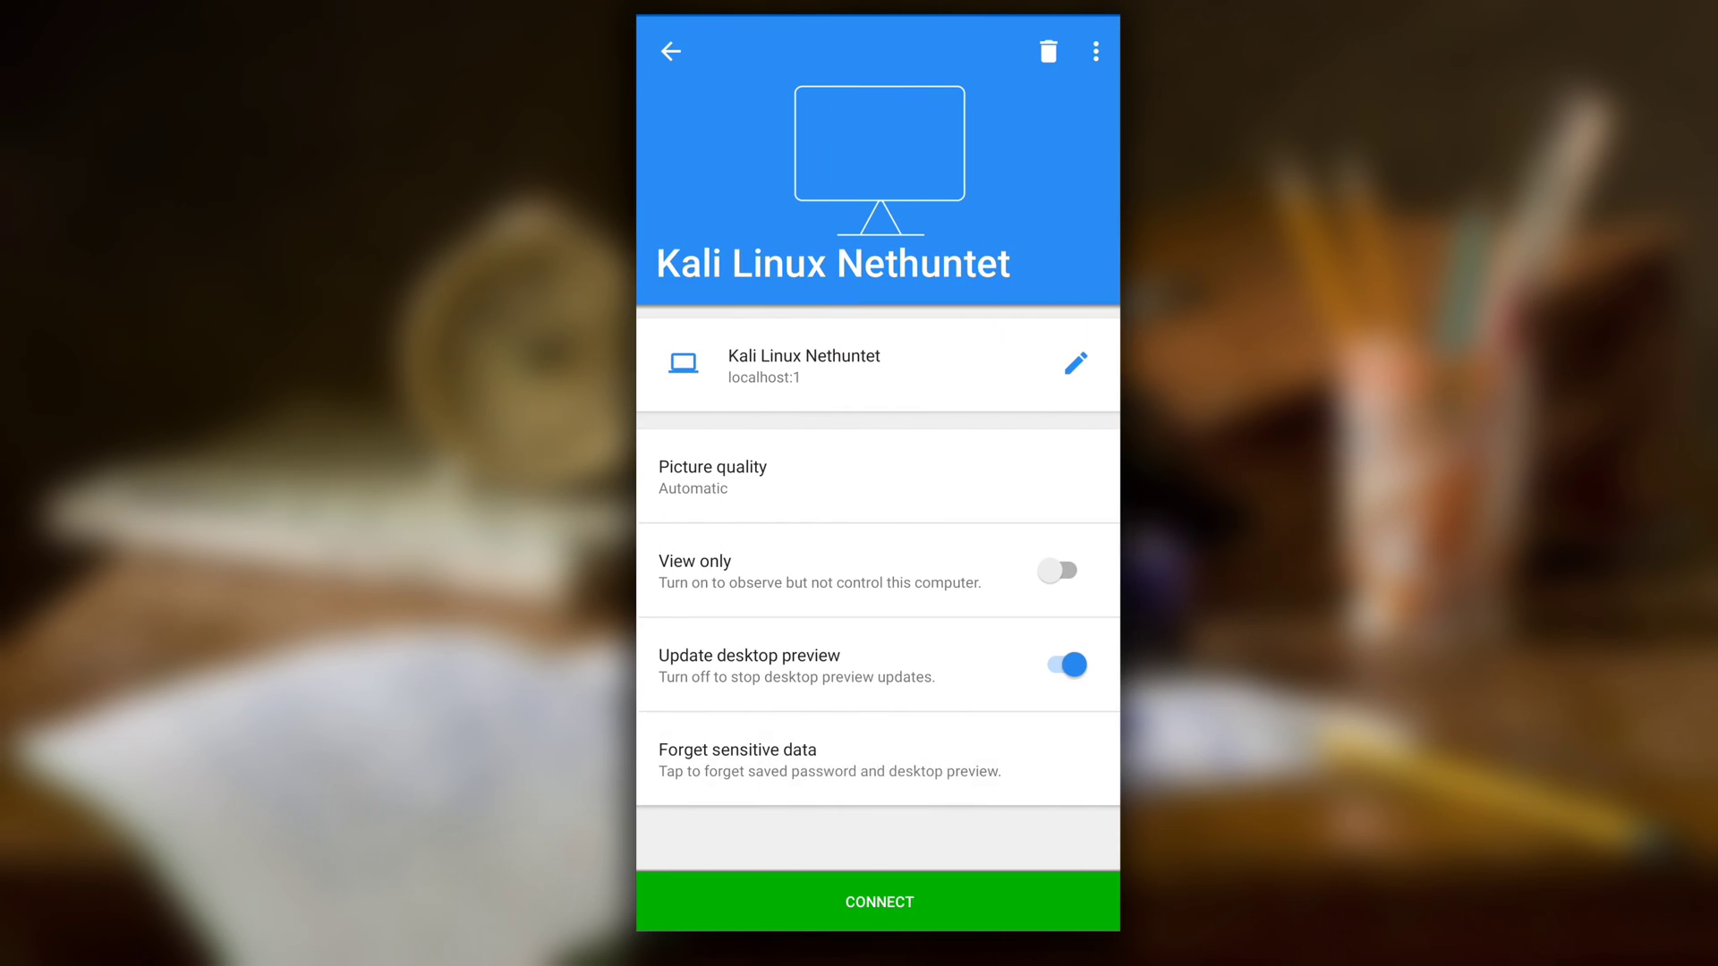
pyautogui.click(805, 477)
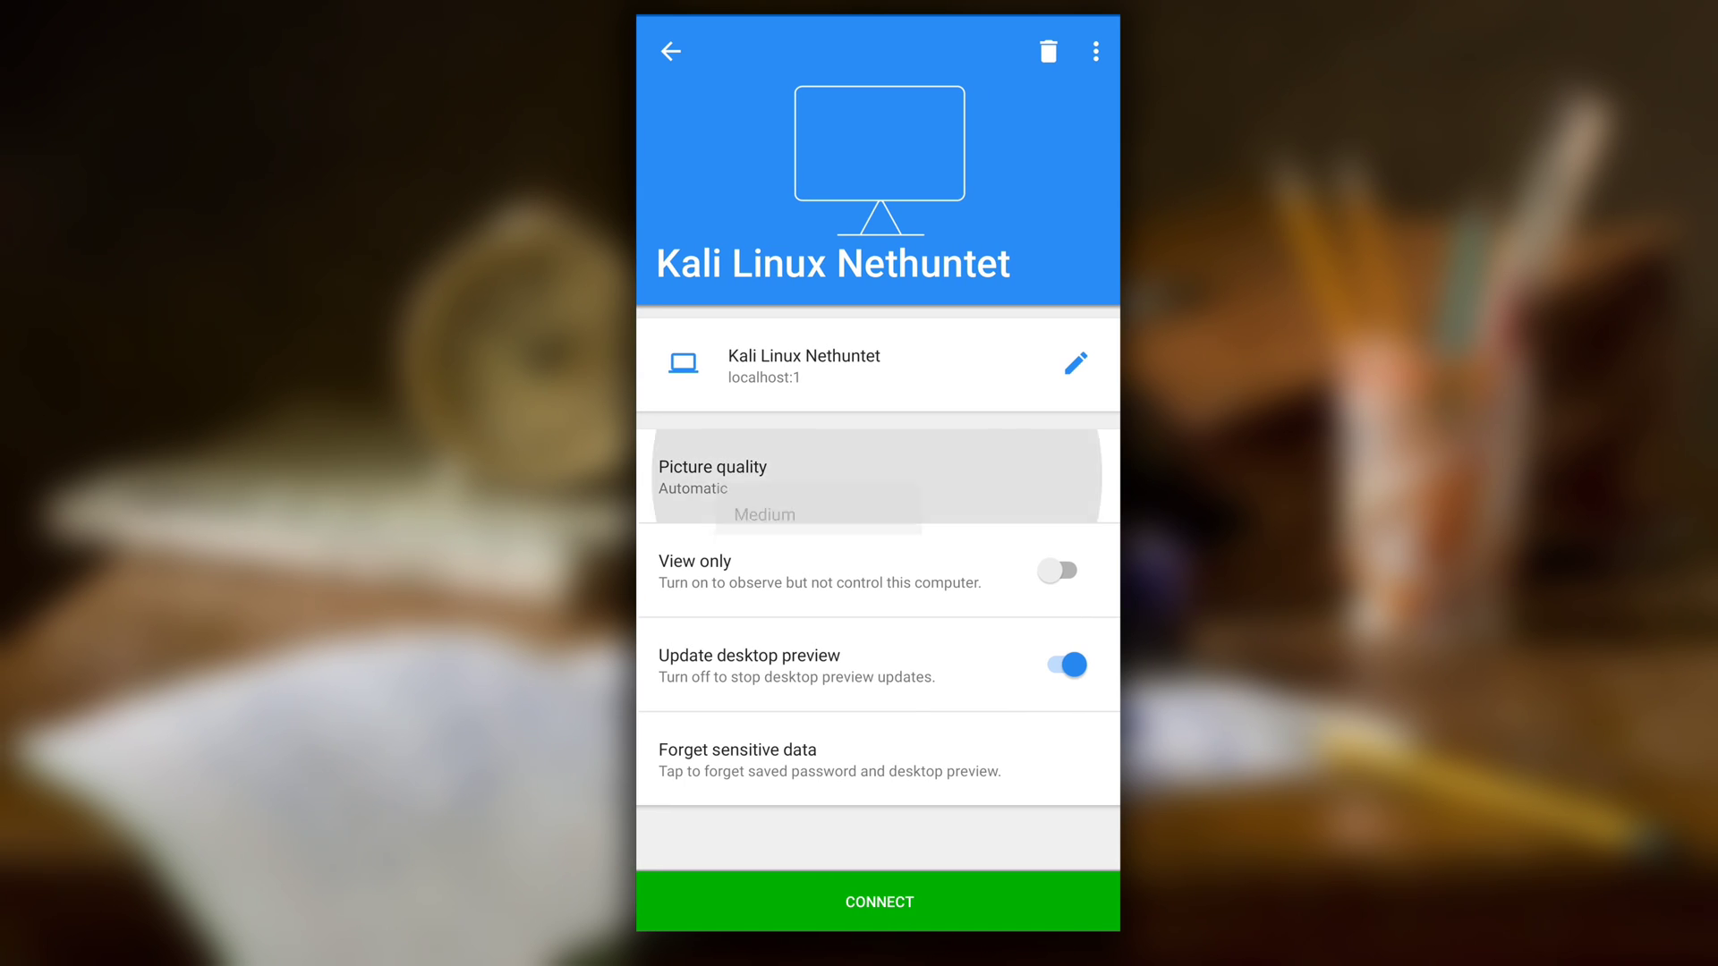
pyautogui.click(676, 613)
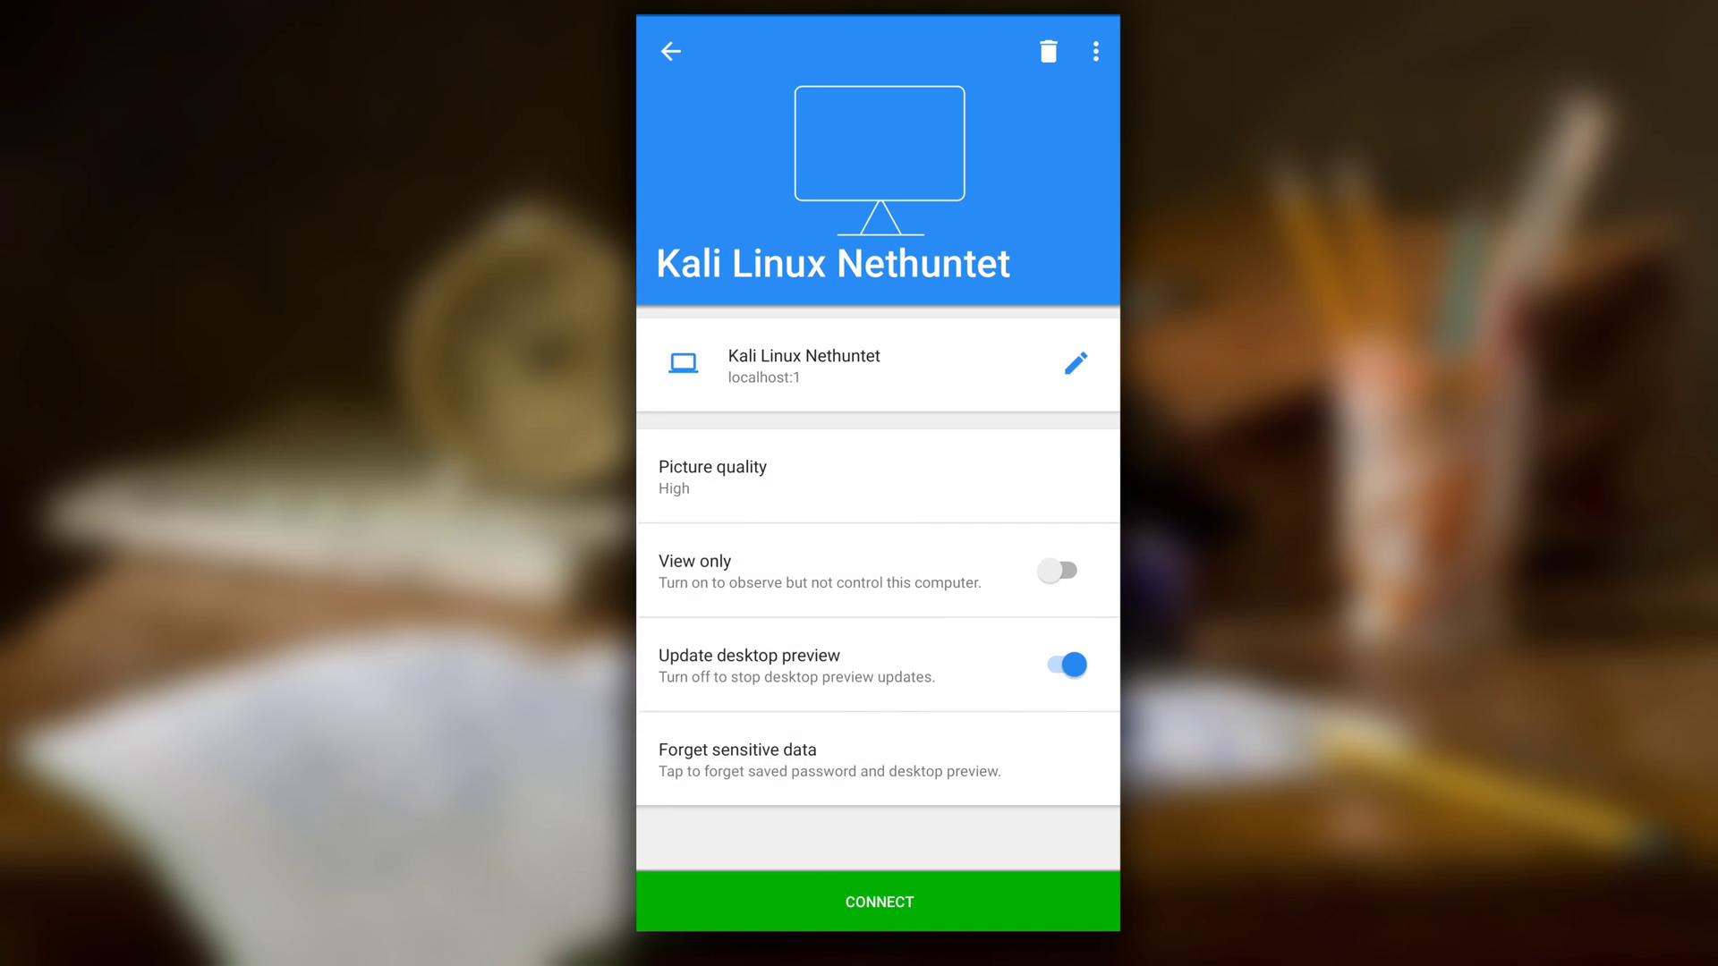
# Connect despite the unencrypted warning, with Remember password on, and begin entering the password.
pyautogui.click(879, 901)
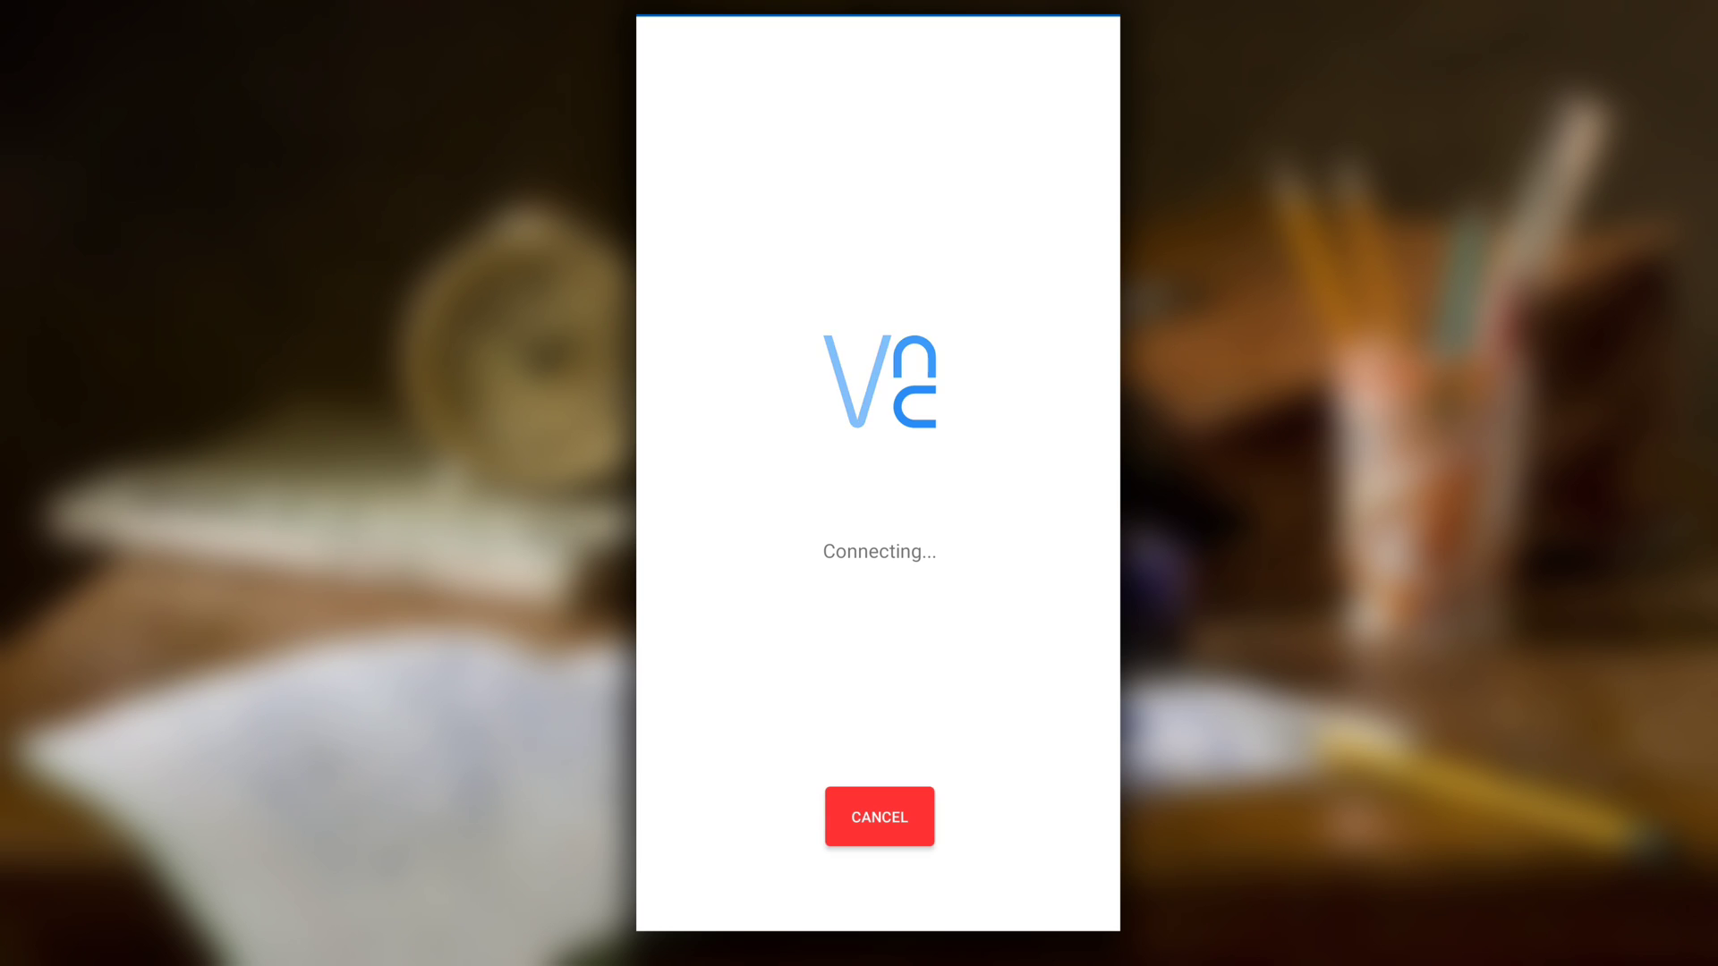
pyautogui.click(1084, 52)
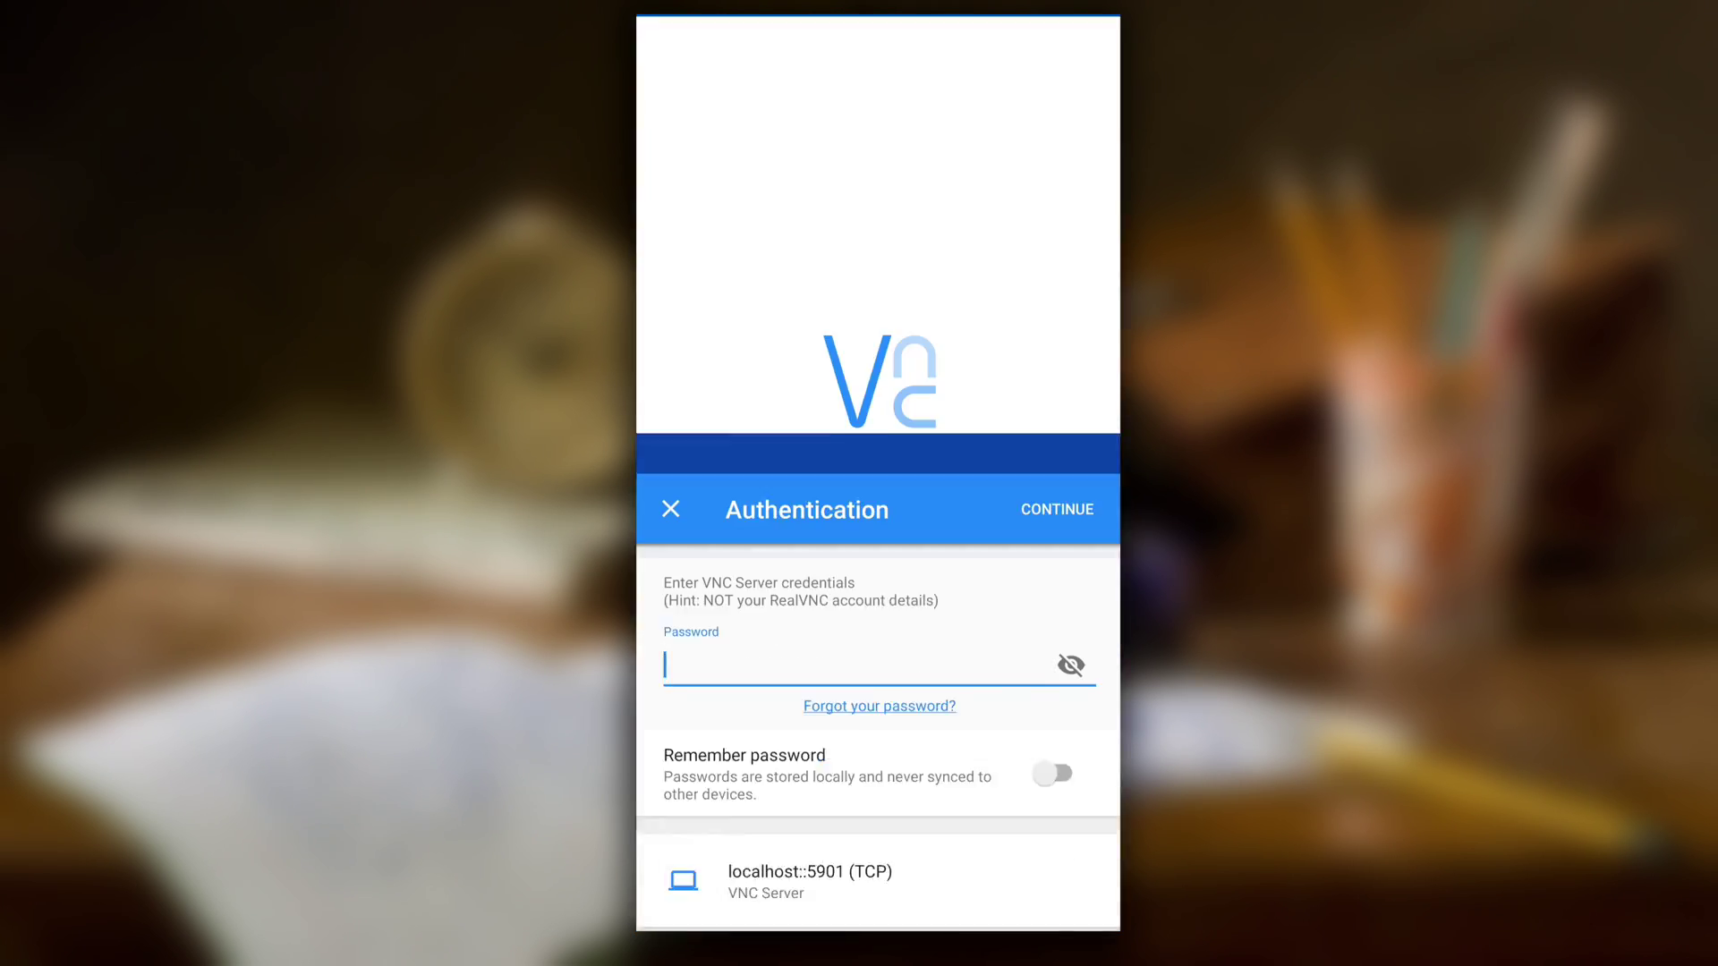
pyautogui.click(1061, 315)
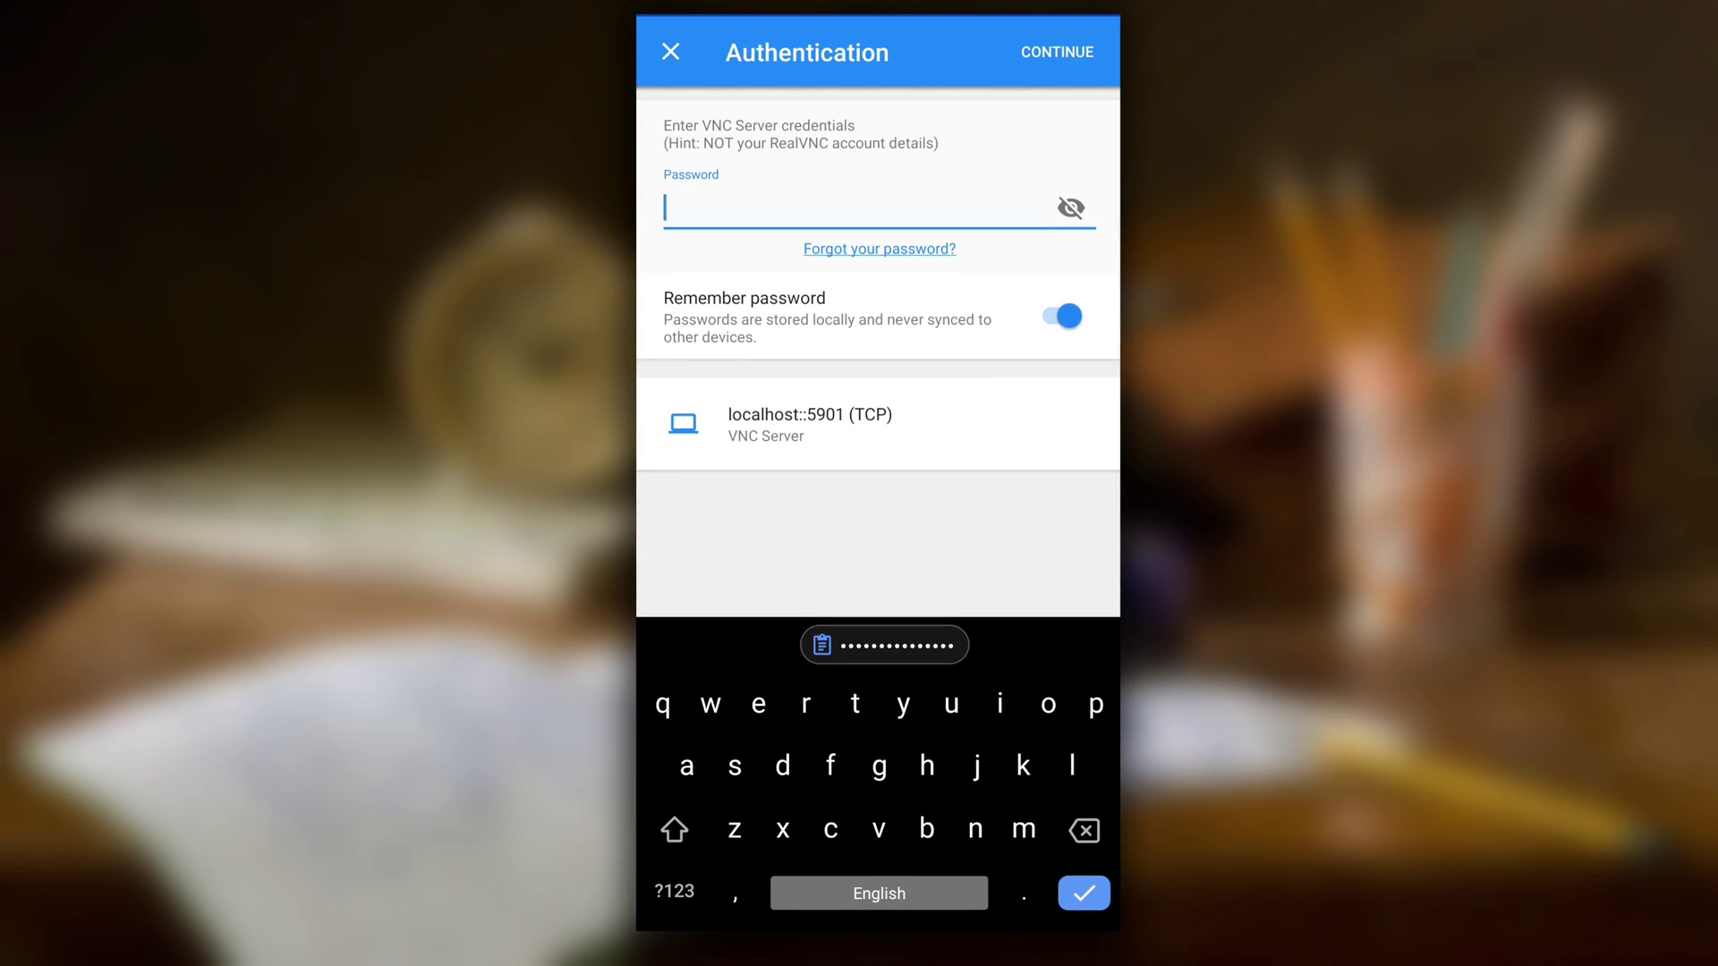
pyautogui.click(675, 891)
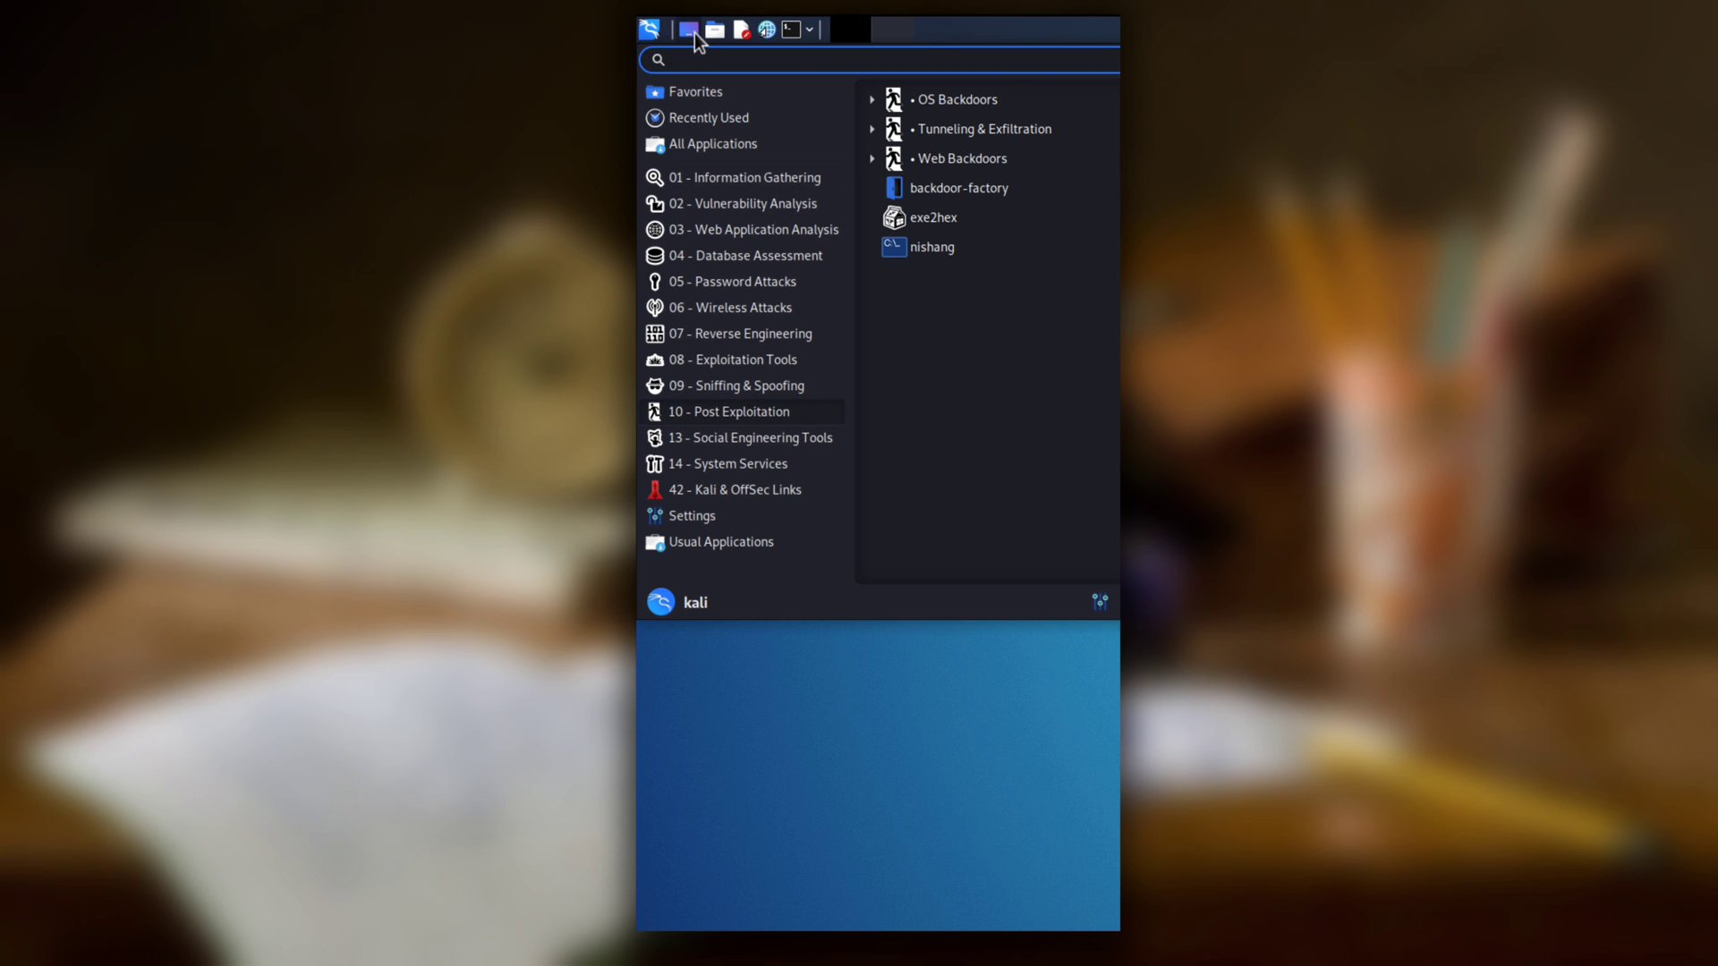
# Close the Kali applications menu on the VNC desktop.
pyautogui.click(694, 35)
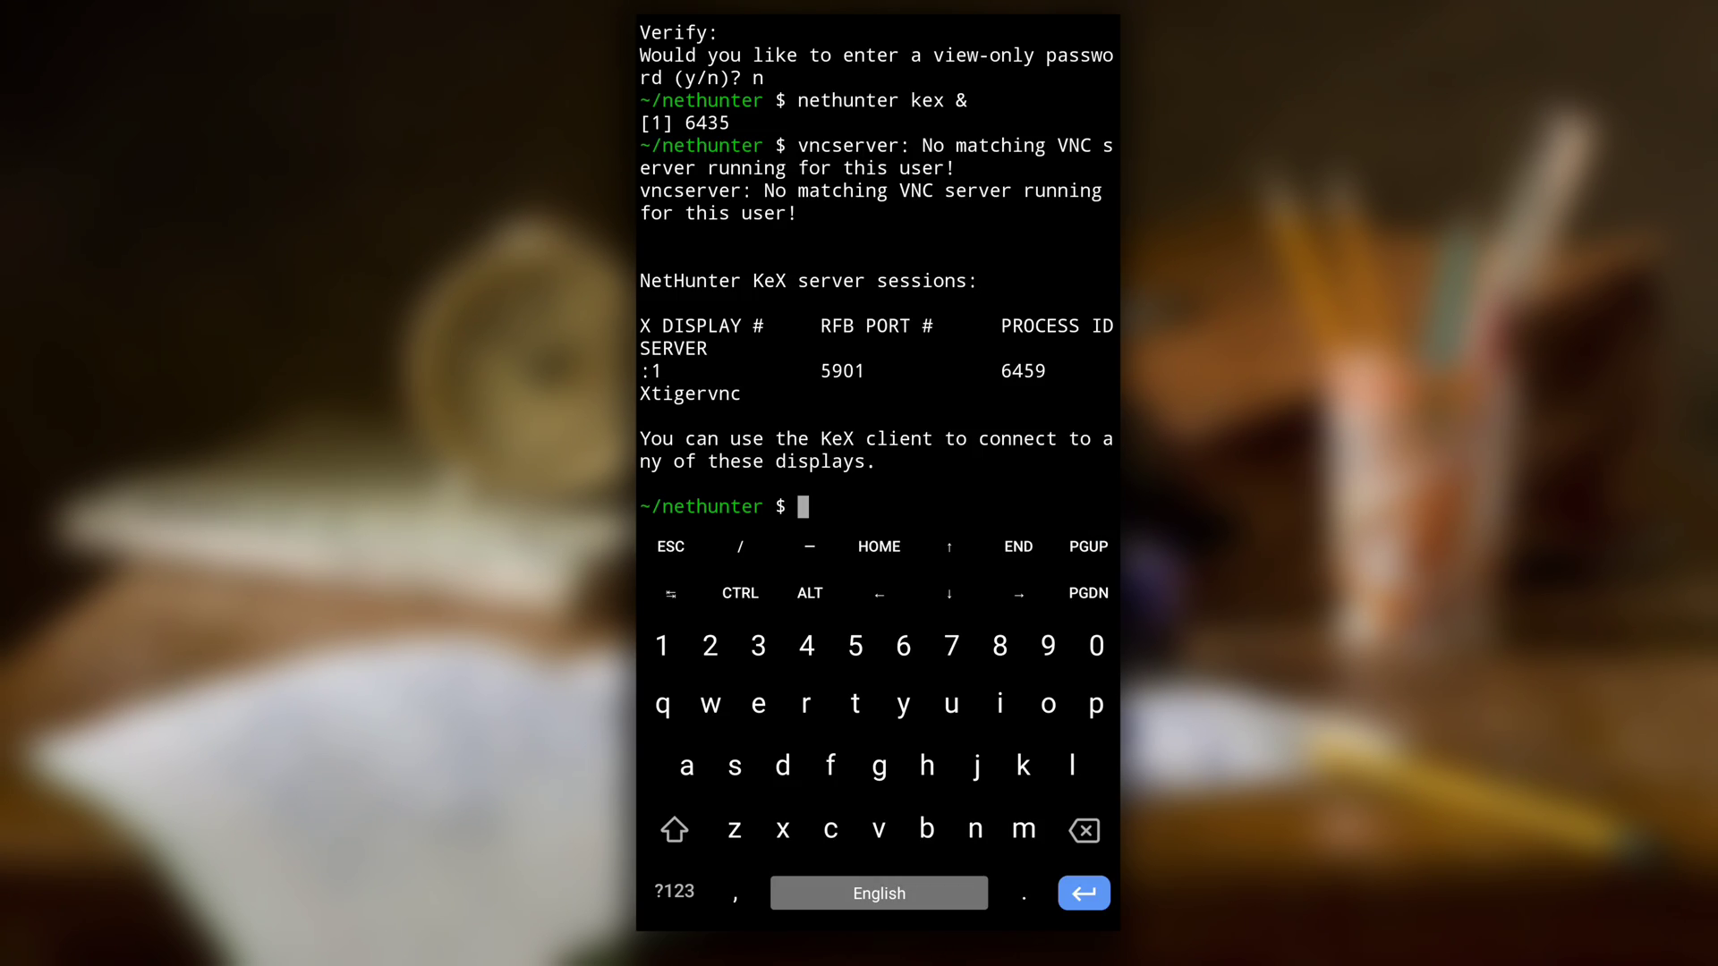
pyautogui.scroll(10, 880, 269)
pyautogui.scroll(-10, 880, 269)
pyautogui.scroll(3, 878, 268)
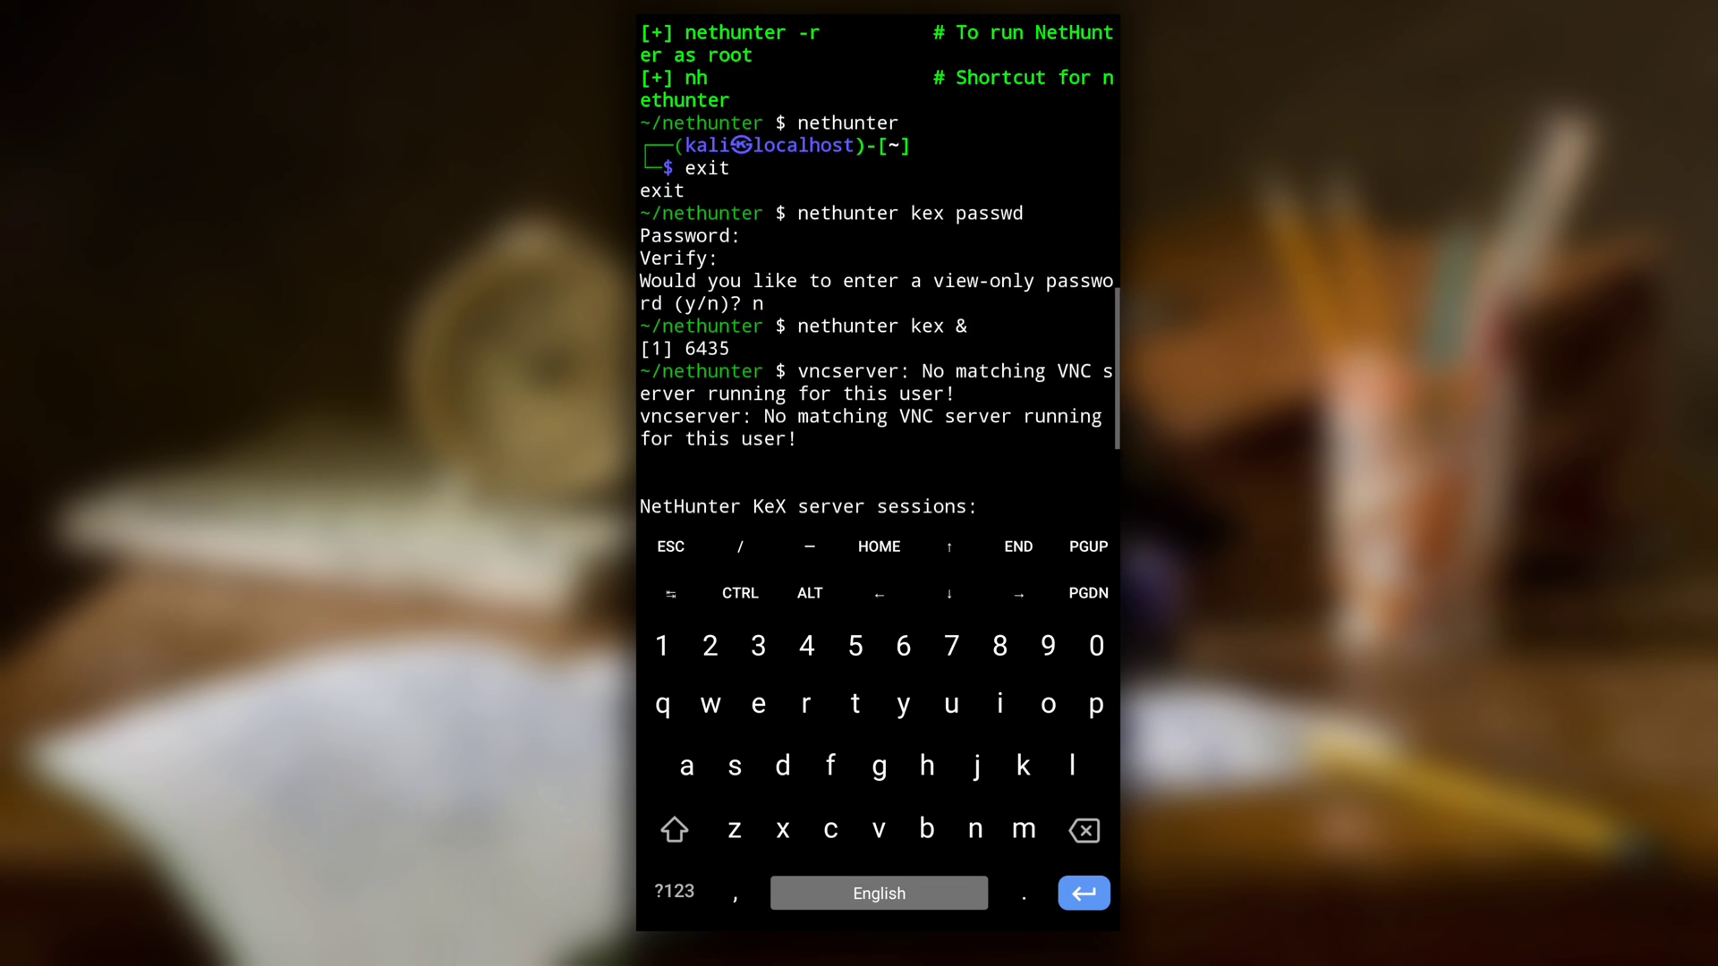
pyautogui.scroll(4, 878, 269)
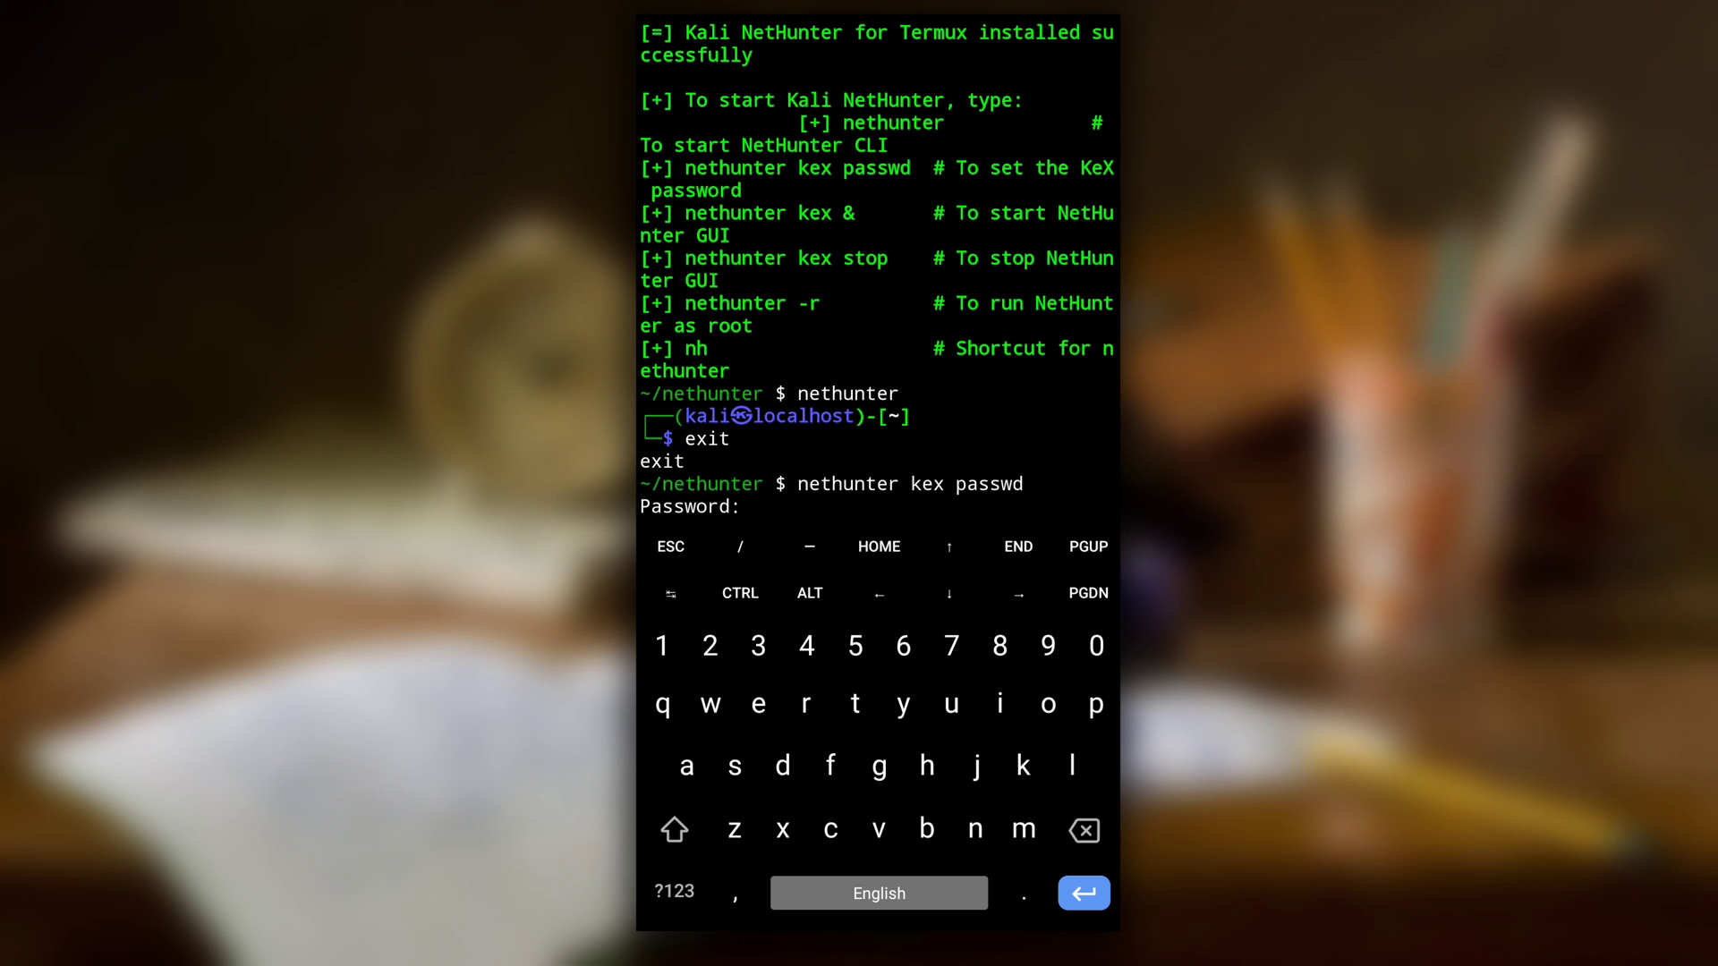
# Copy 'nethunter kex stop' from the help text, paste it at the prompt, and run it.
pyautogui.click(752, 259)
pyautogui.moveTo(843, 279)
pyautogui.mouseDown()
pyautogui.moveTo(891, 300)
pyautogui.moveTo(912, 279)
pyautogui.mouseUp()
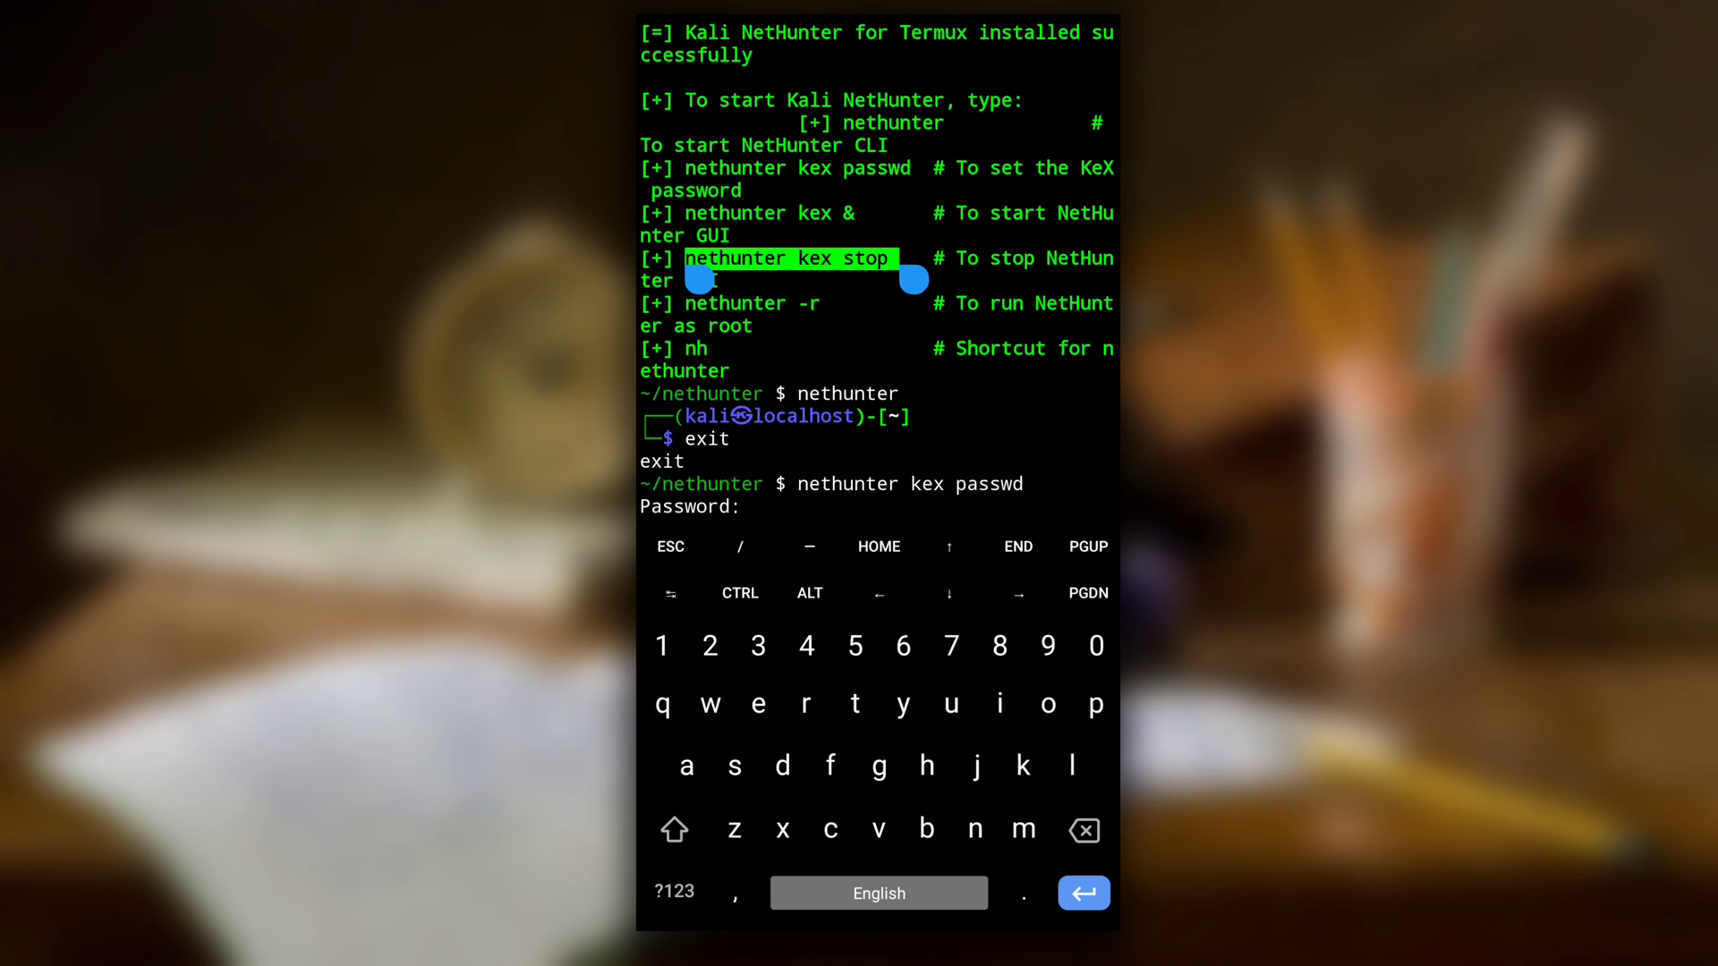
pyautogui.click(713, 211)
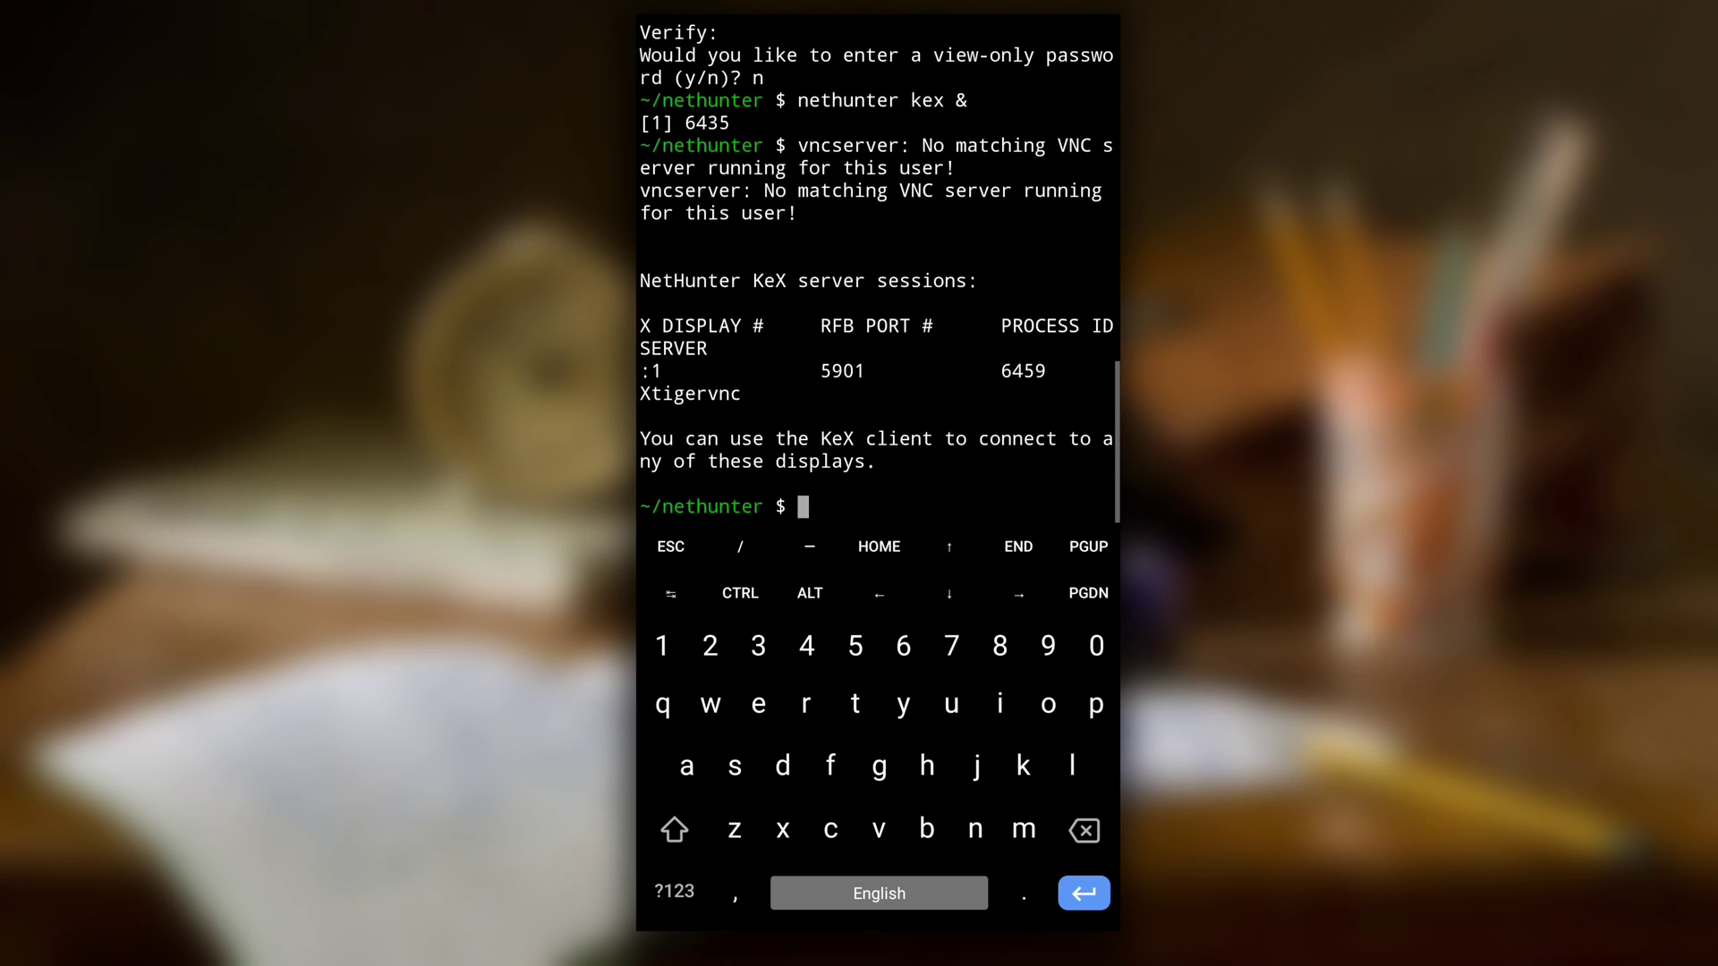
pyautogui.click(803, 506)
pyautogui.click(853, 437)
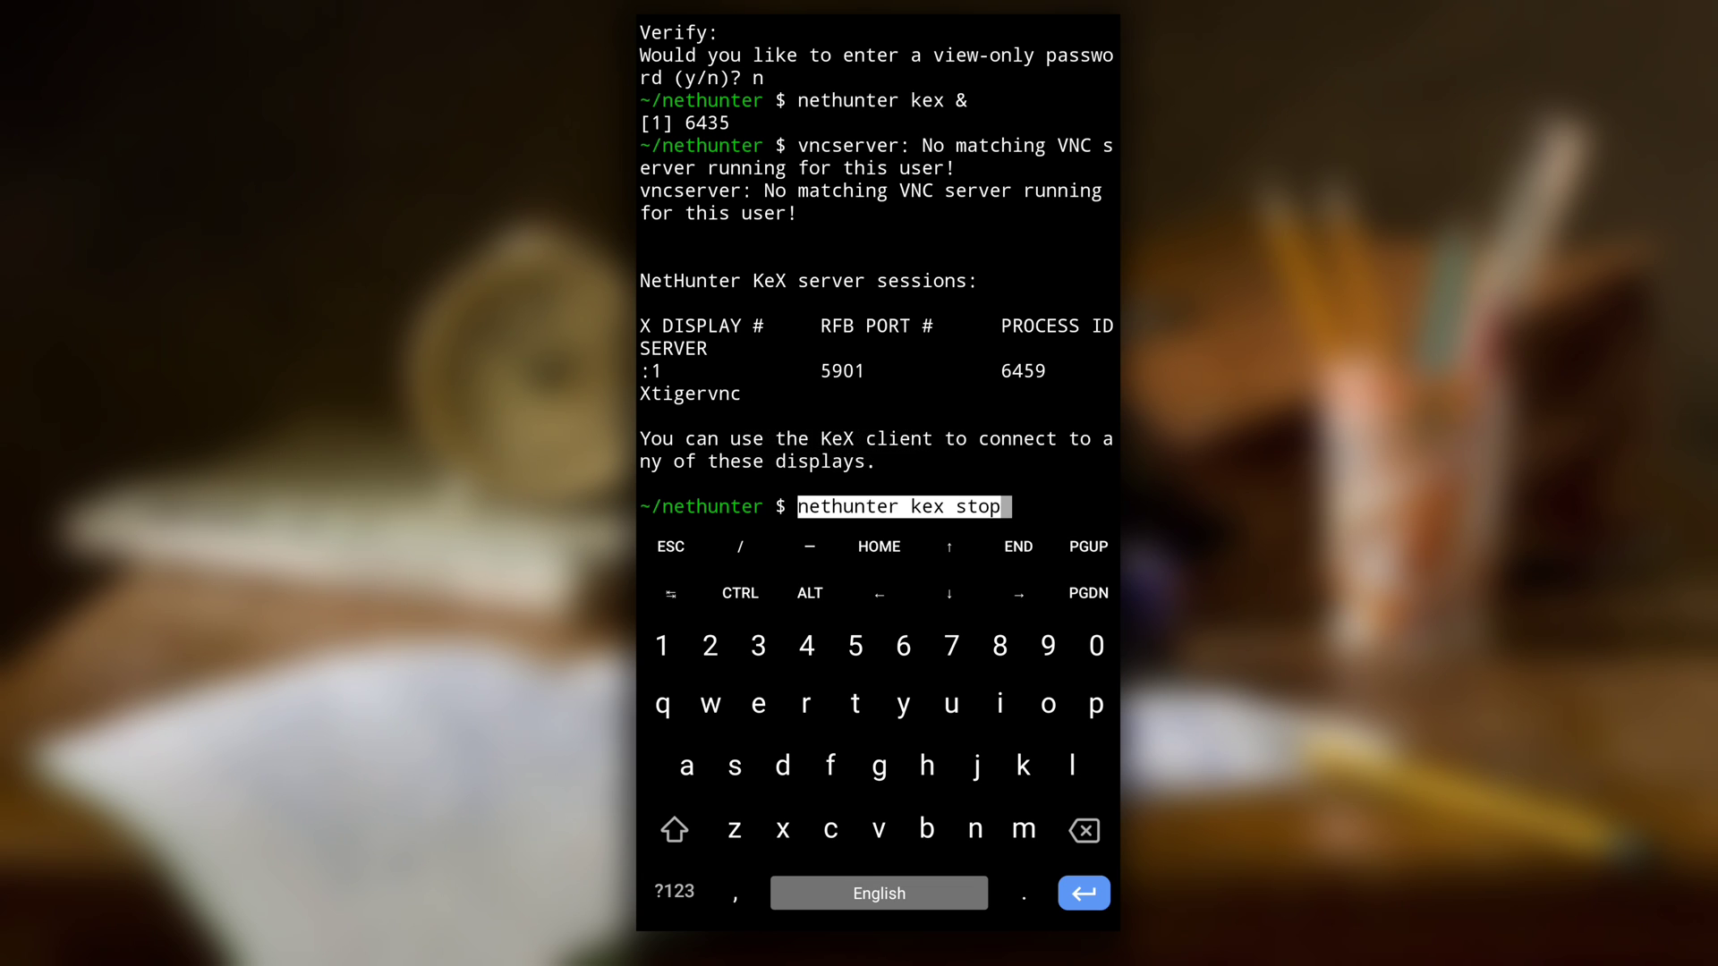
pyautogui.press('Return')
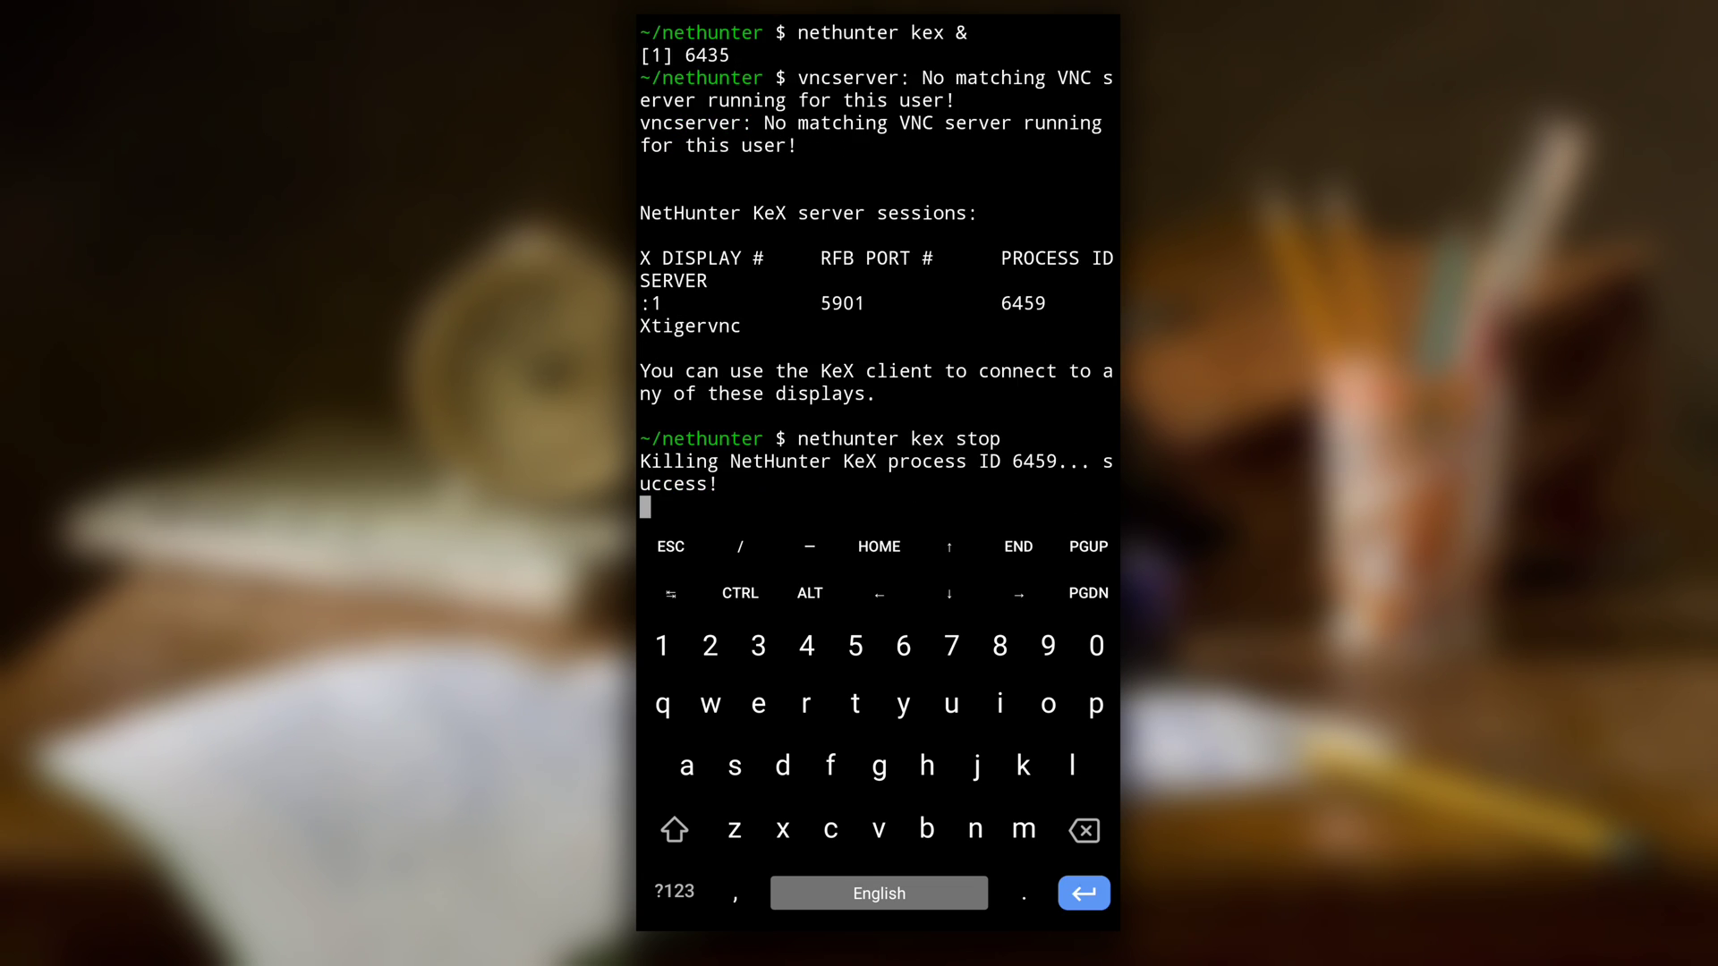
# Dismiss VNC Viewer's connection-closed message and return to the Termux terminal.
pyautogui.hotkey('alt', 'Tab')
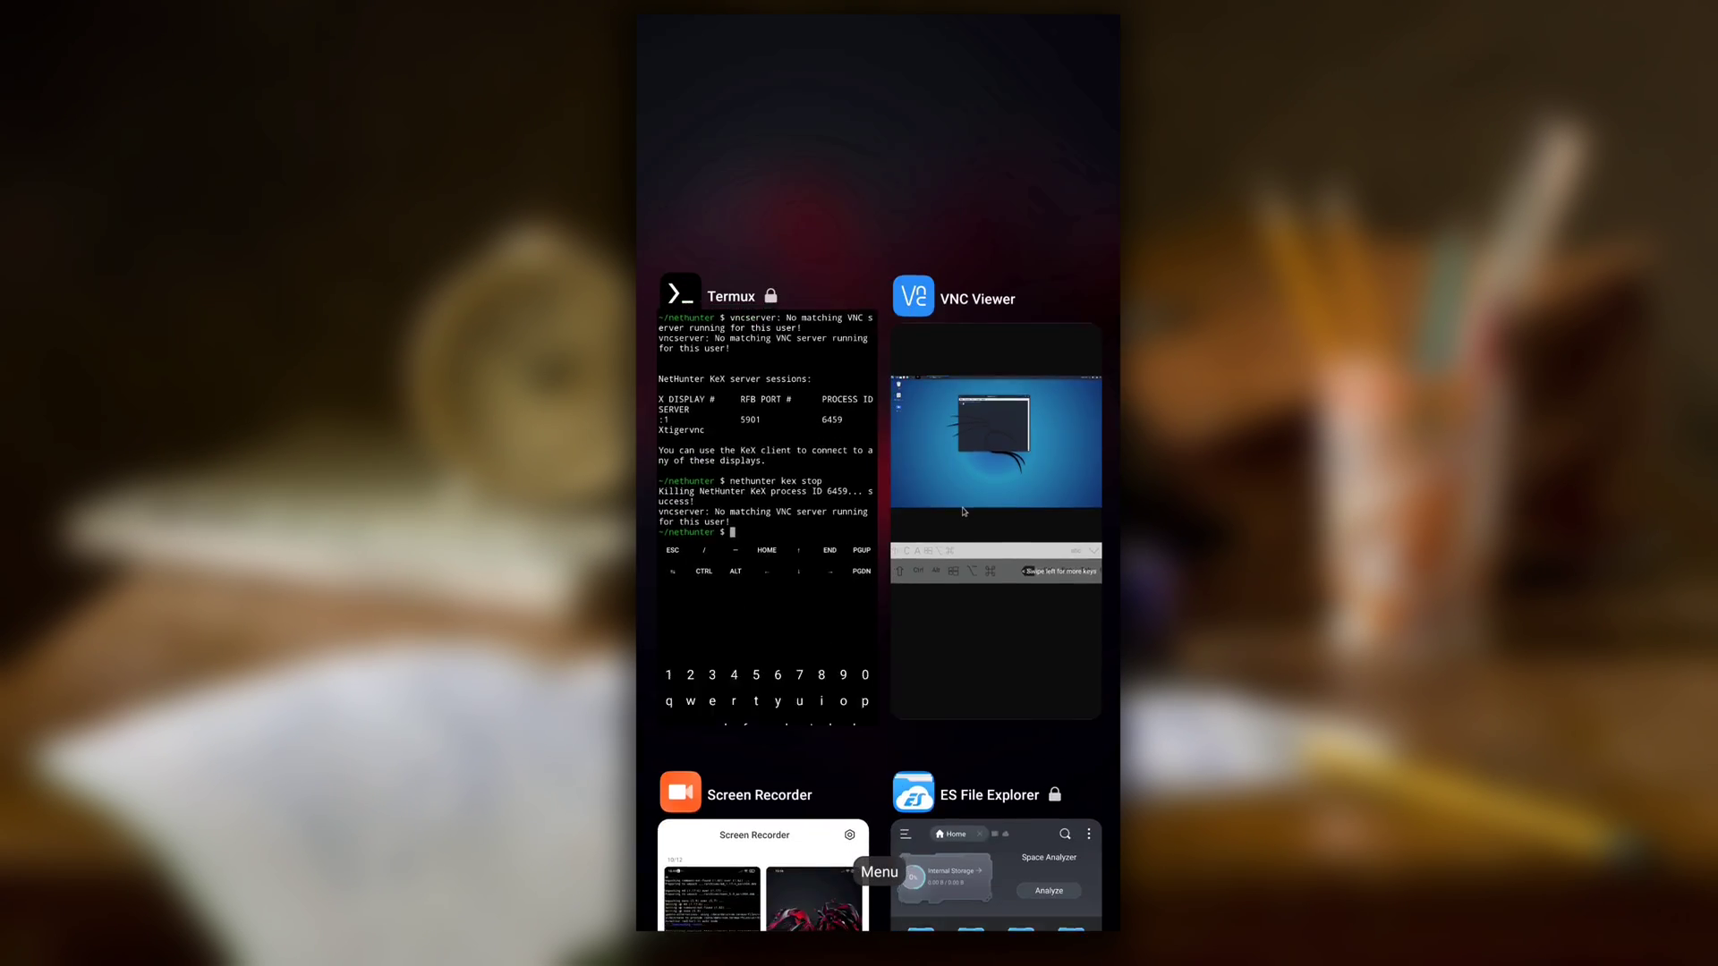
pyautogui.click(998, 480)
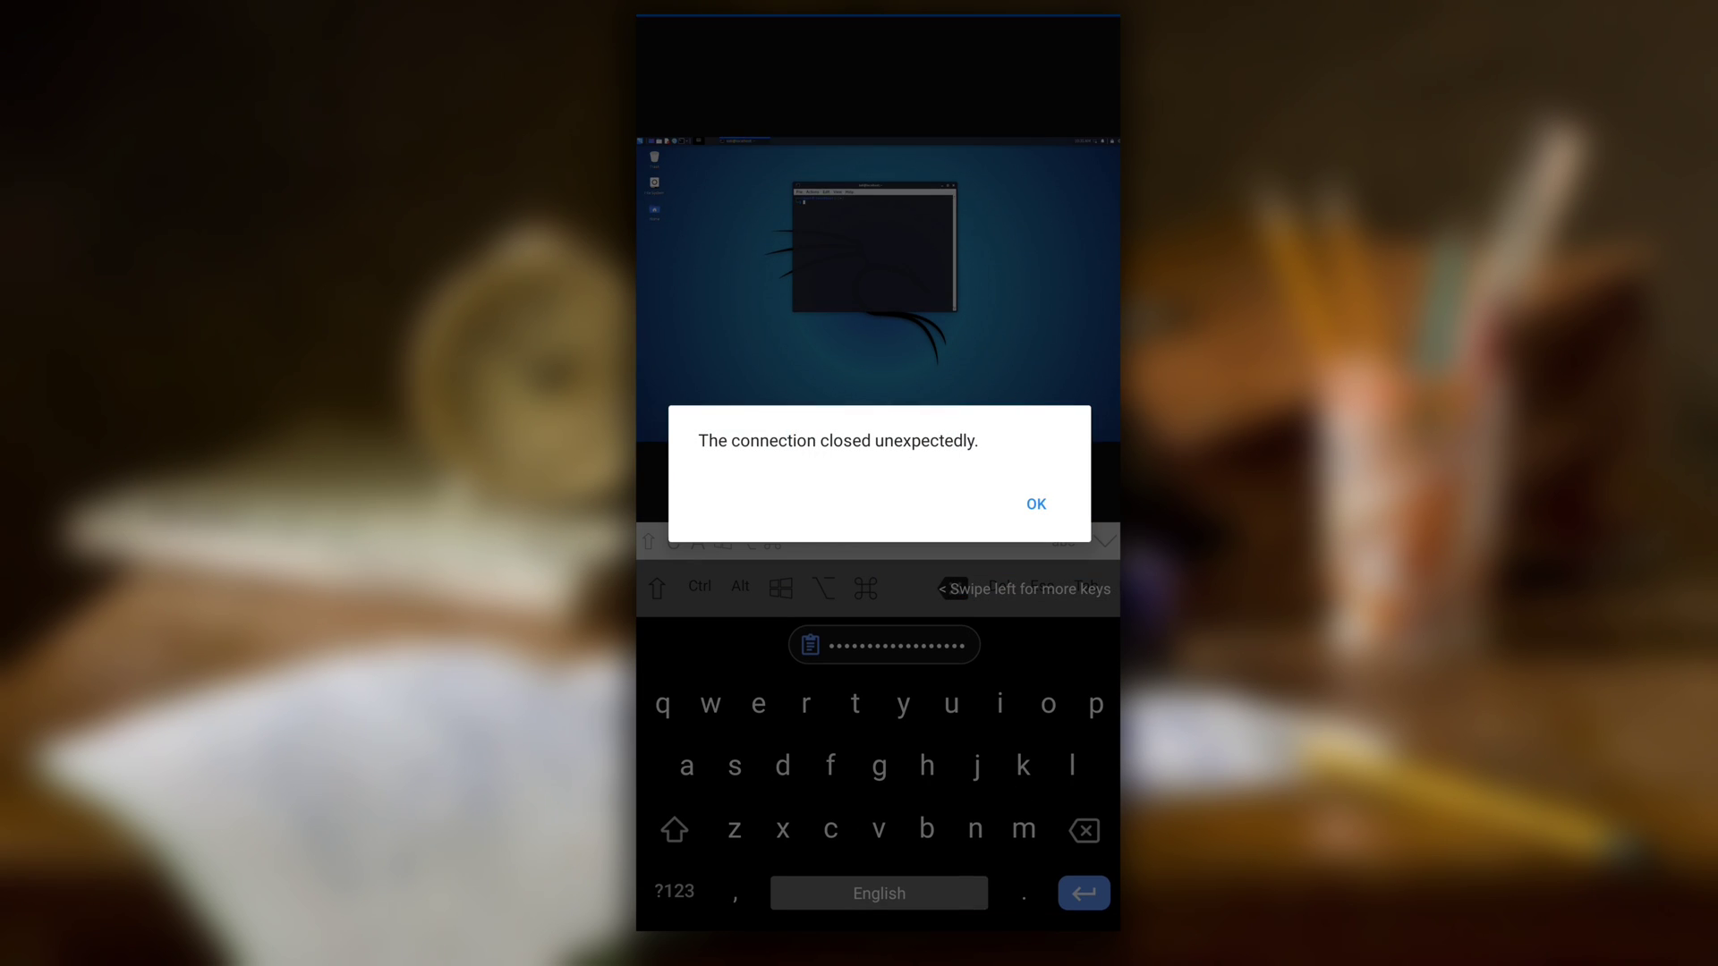
pyautogui.click(1034, 503)
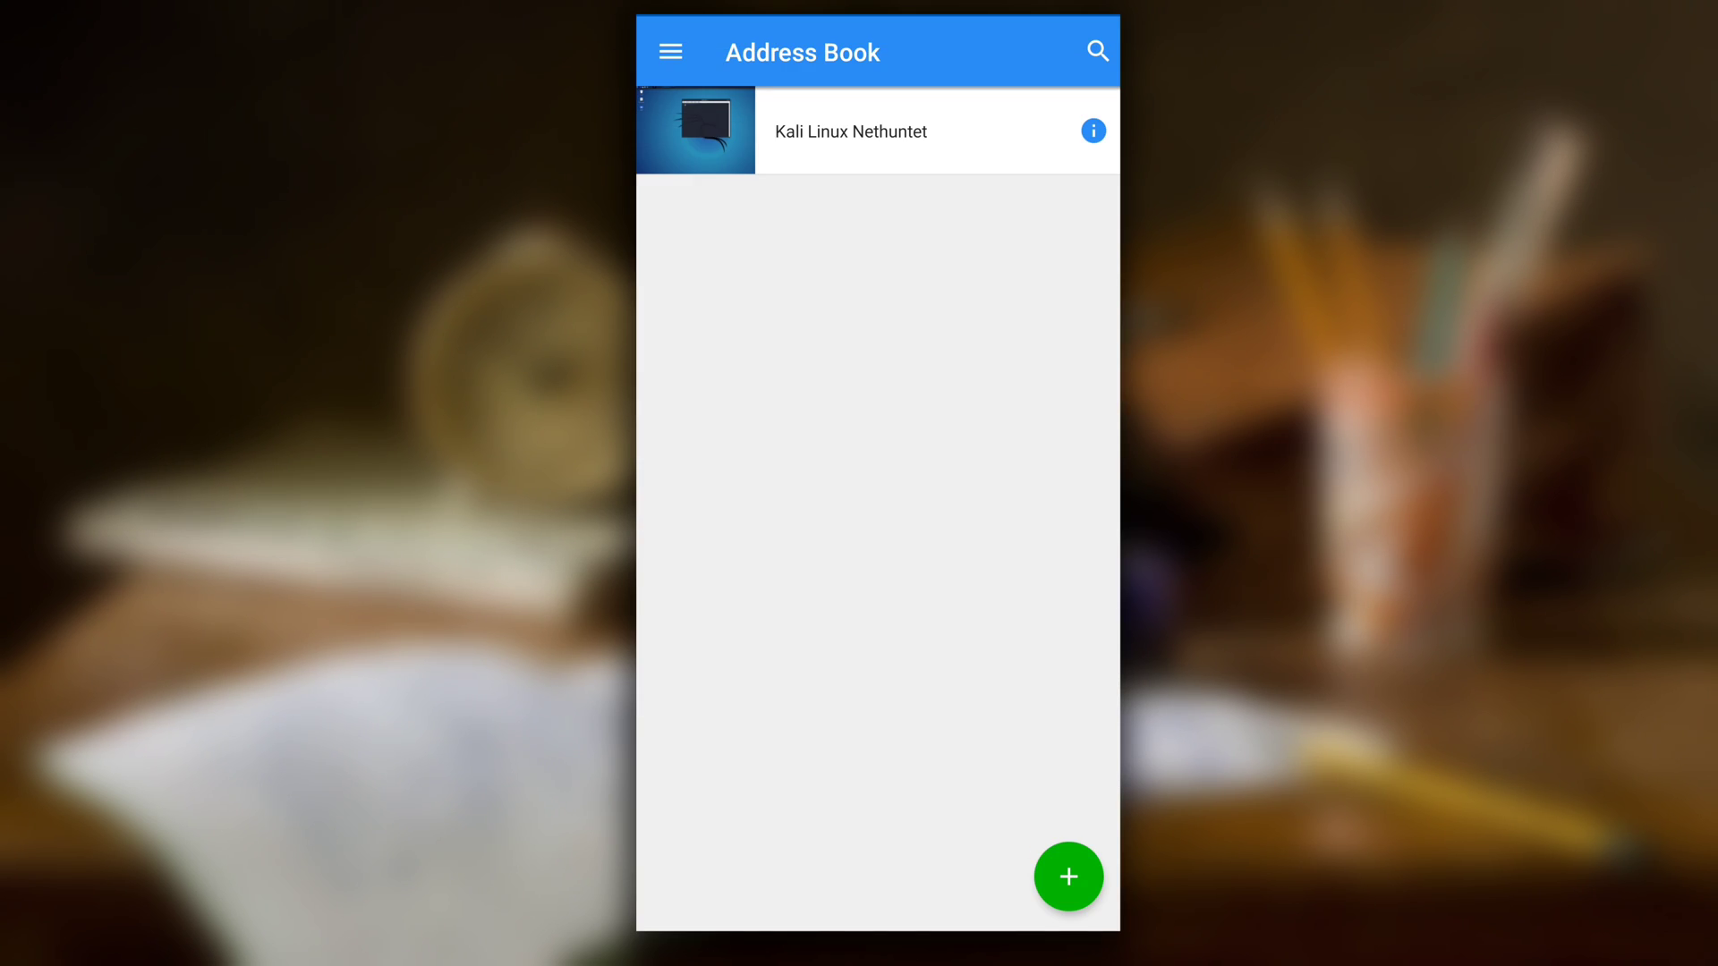
pyautogui.hotkey('alt', 'Tab')
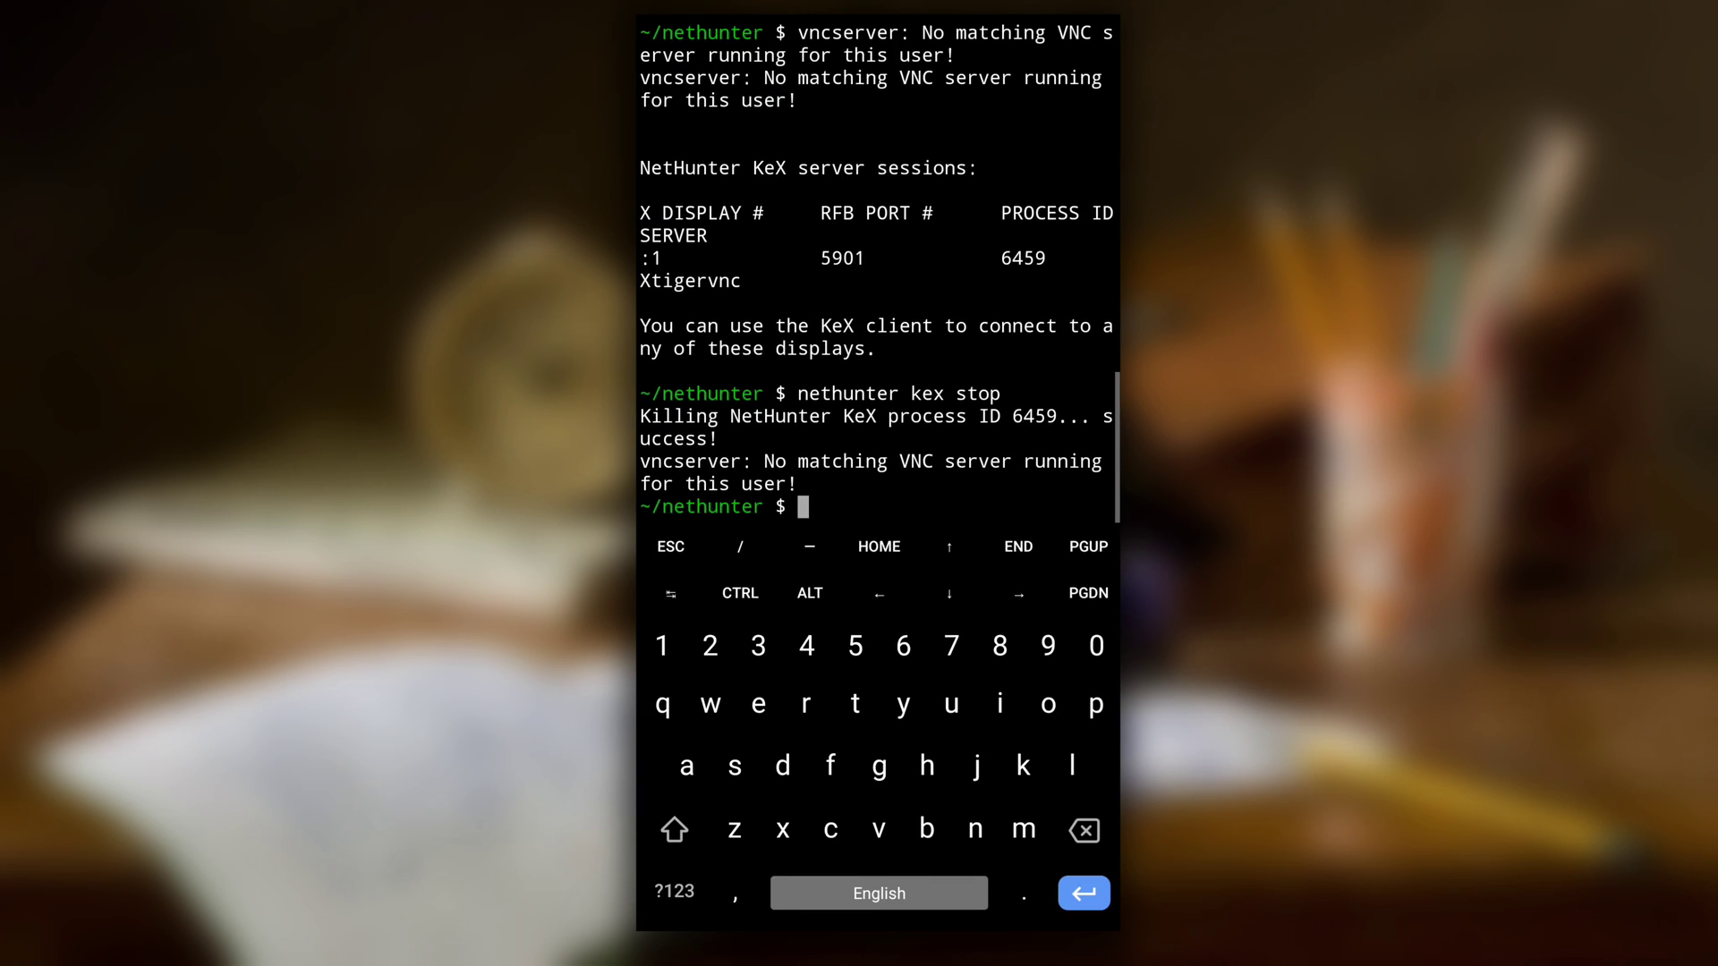
pyautogui.scroll(10, 879, 269)
pyautogui.scroll(-10, 879, 268)
pyautogui.scroll(5, 879, 269)
pyautogui.scroll(2, 879, 269)
pyautogui.scroll(2, 879, 269)
pyautogui.scroll(2, 879, 269)
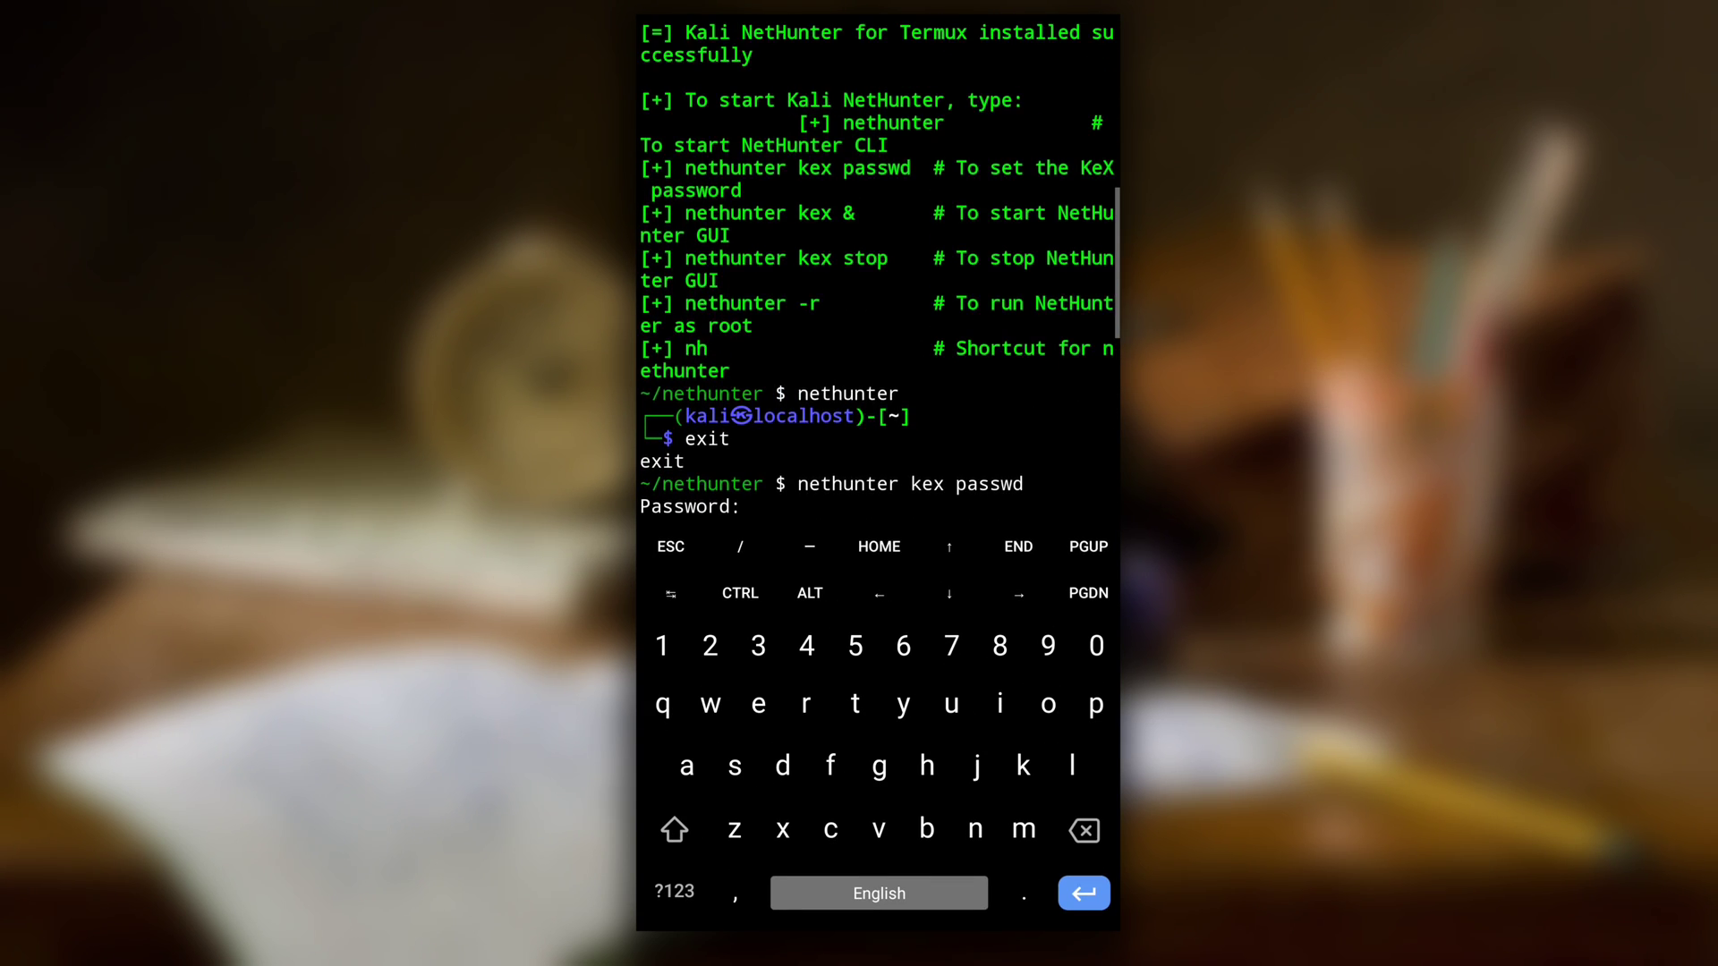